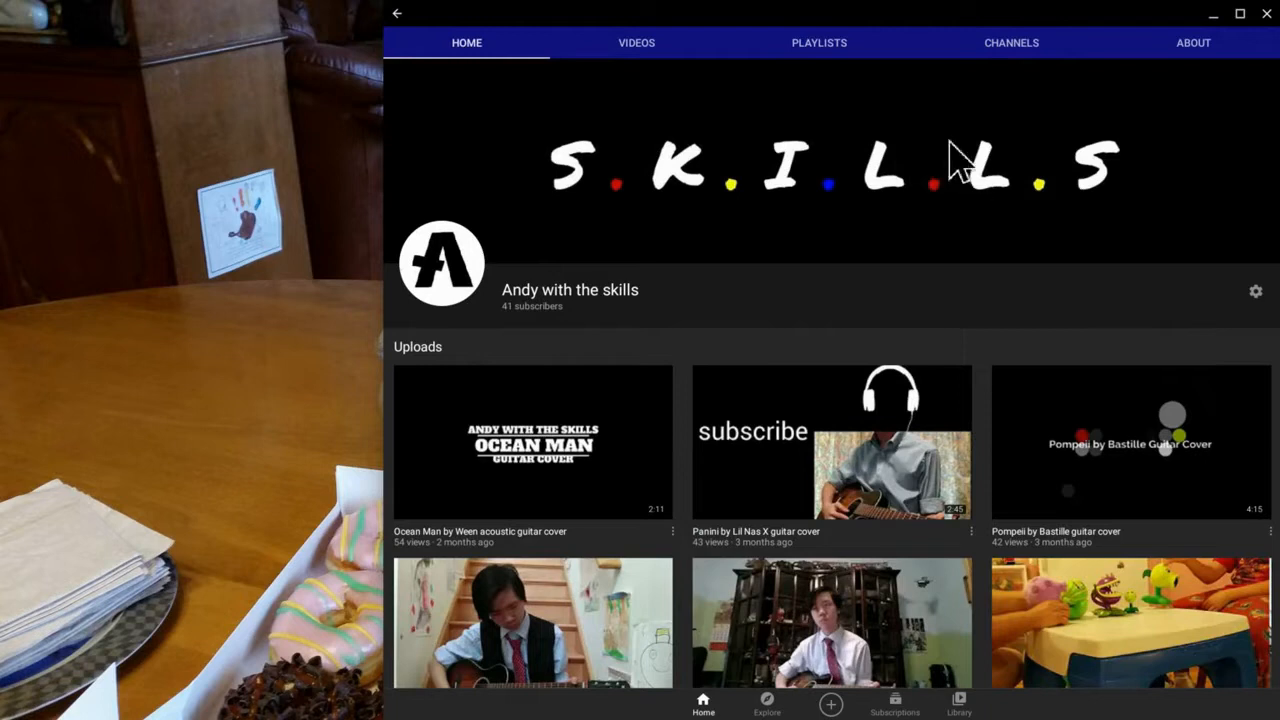
# Look over the channel's home page from its banner down to the subscriptions in a maximized window
pyautogui.scroll(1, 812, 97)
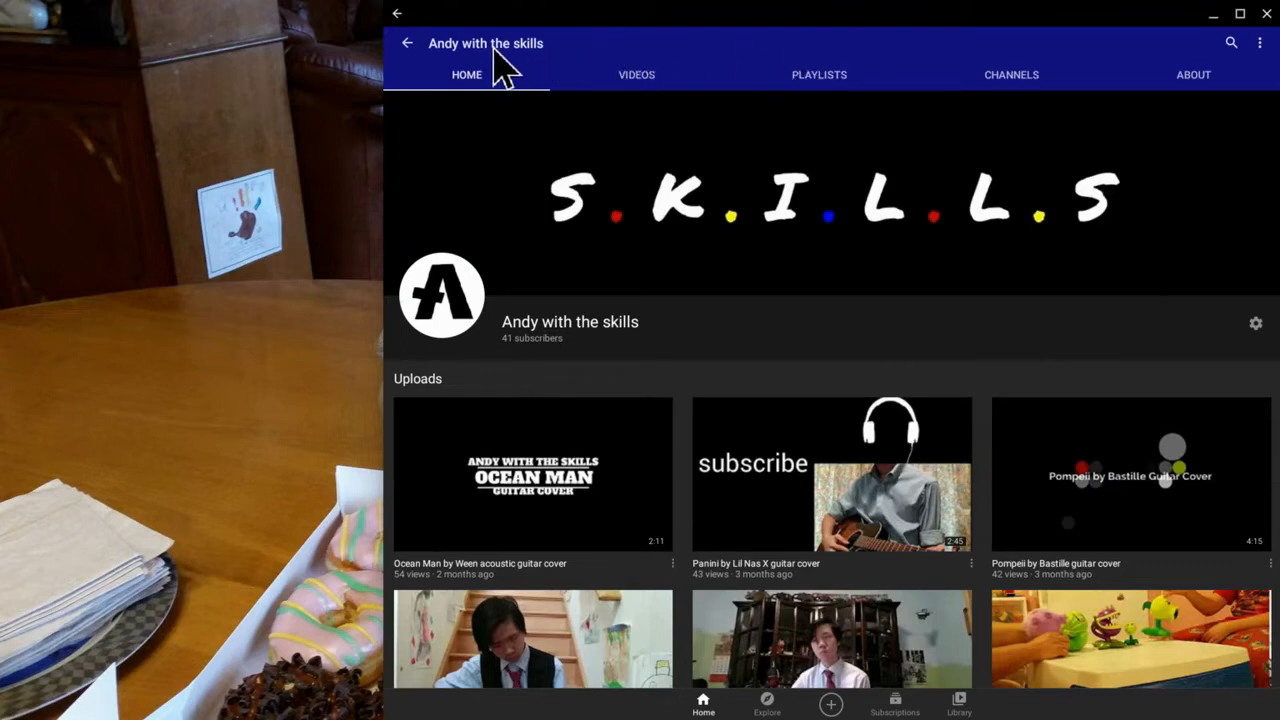
pyautogui.scroll(-1, 990, 55)
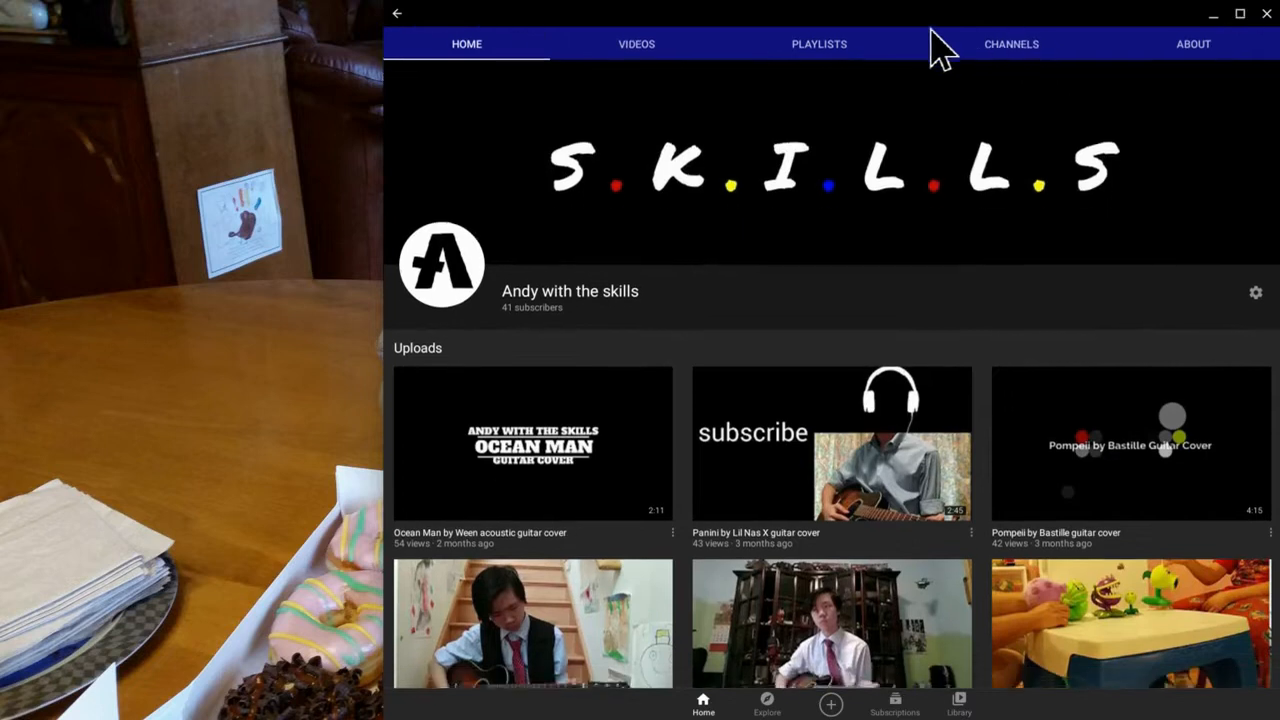
pyautogui.scroll(-5, 800, 137)
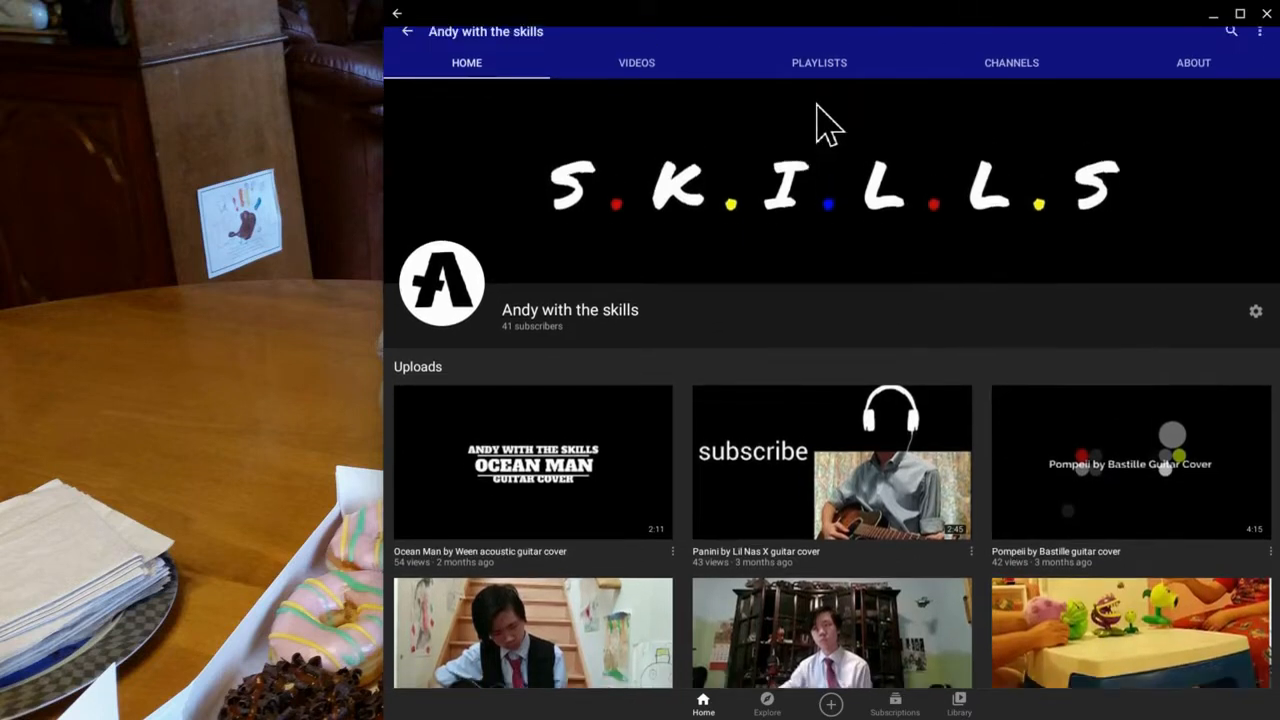
pyautogui.scroll(5, 872, 125)
pyautogui.scroll(-10, 860, 240)
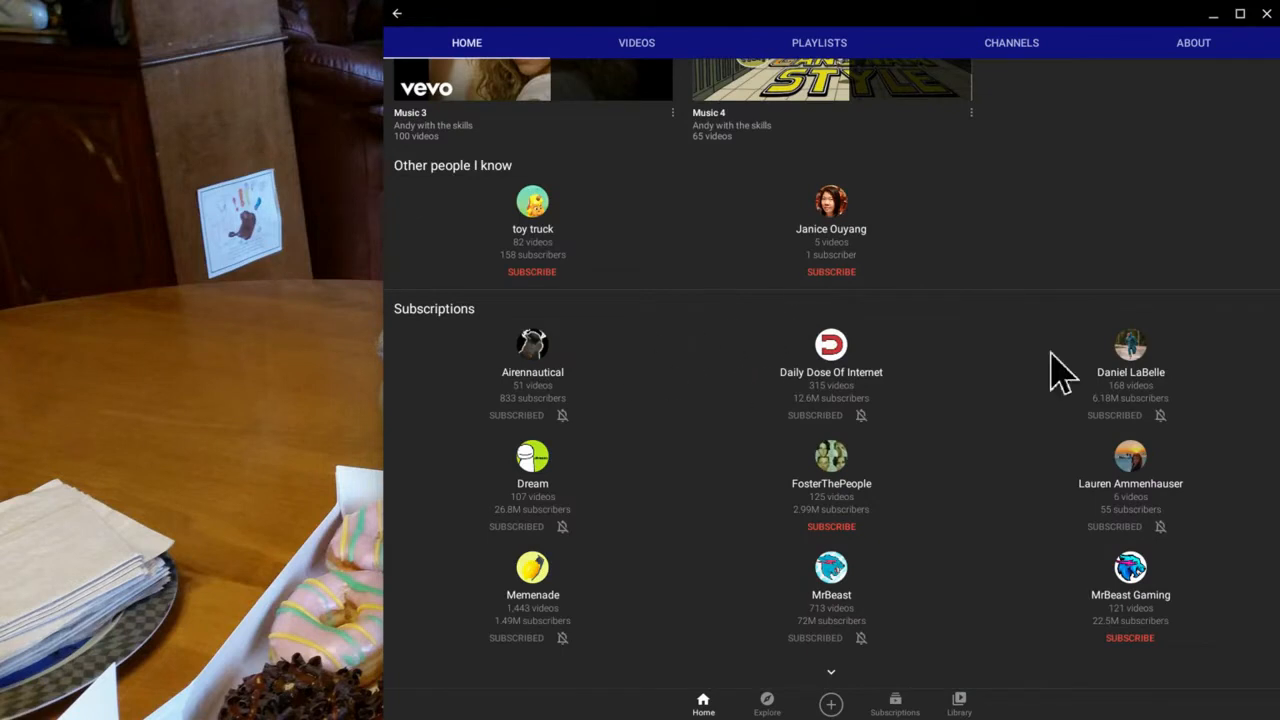
pyautogui.click(1240, 14)
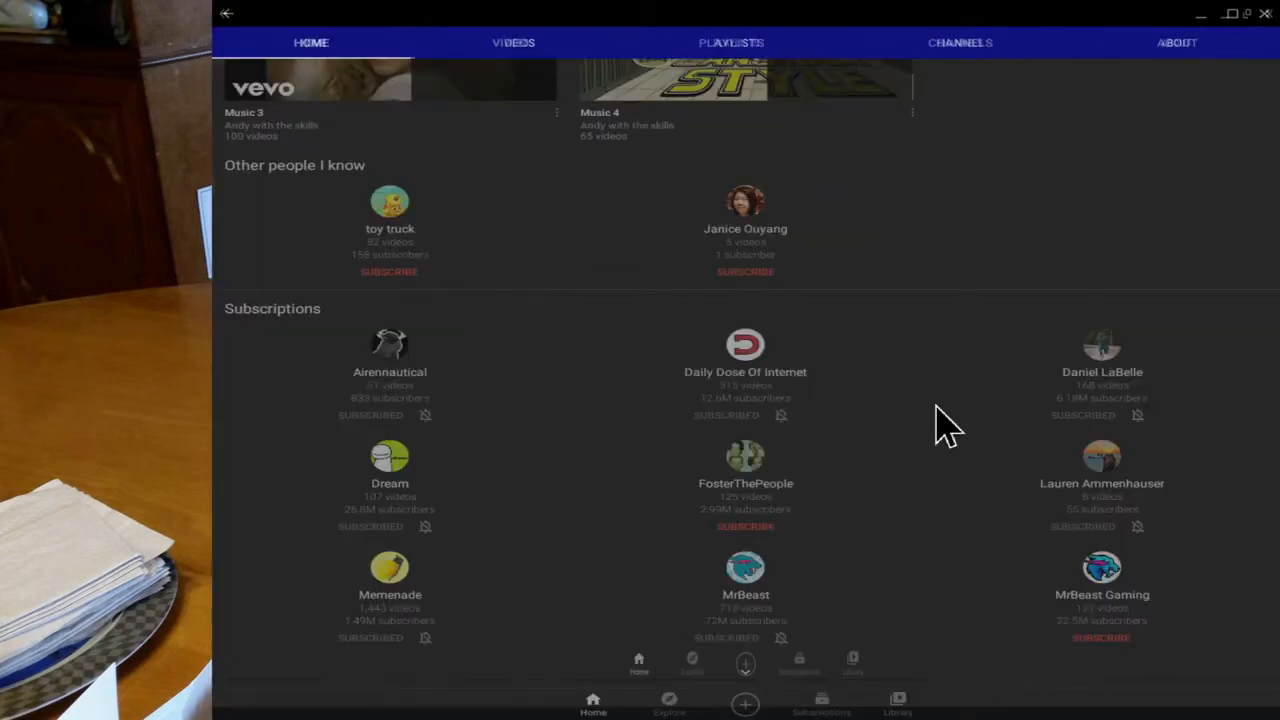
pyautogui.scroll(-3, 640, 358)
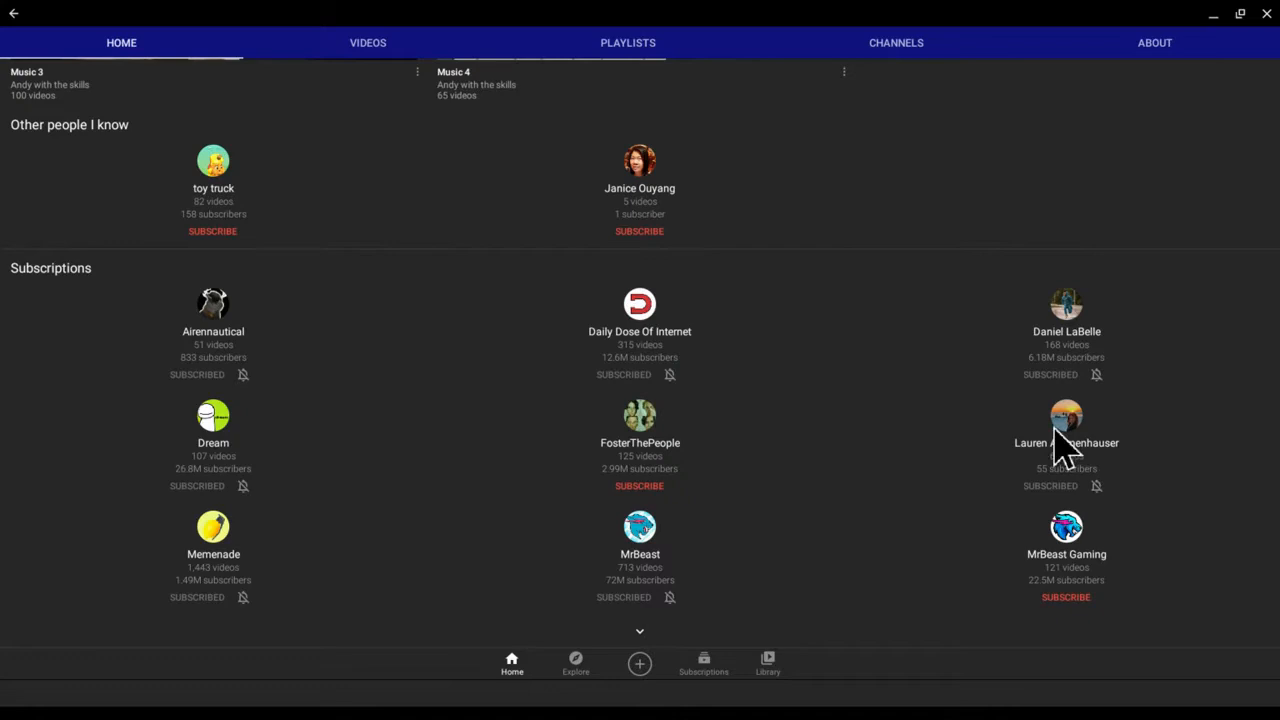
# View the banners of the FosterThePeople, Daily Dose Of Internet and MrBeast channels
pyautogui.click(608, 425)
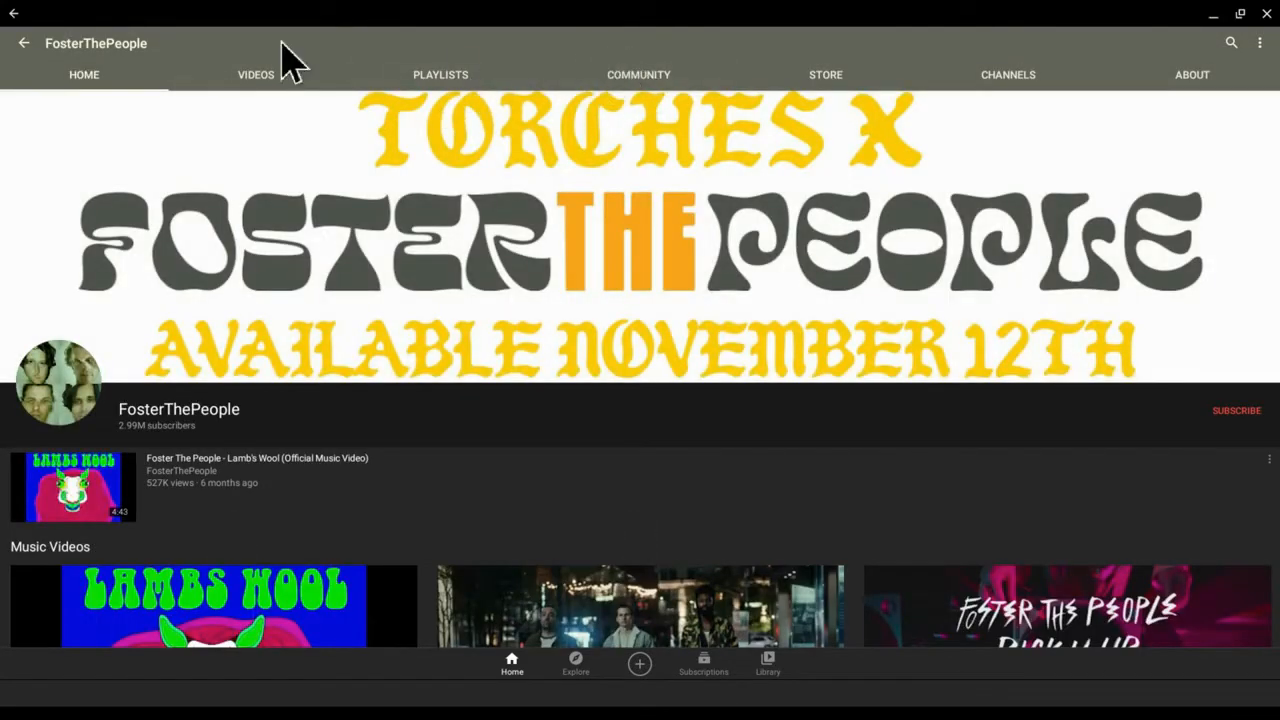
pyautogui.click(22, 42)
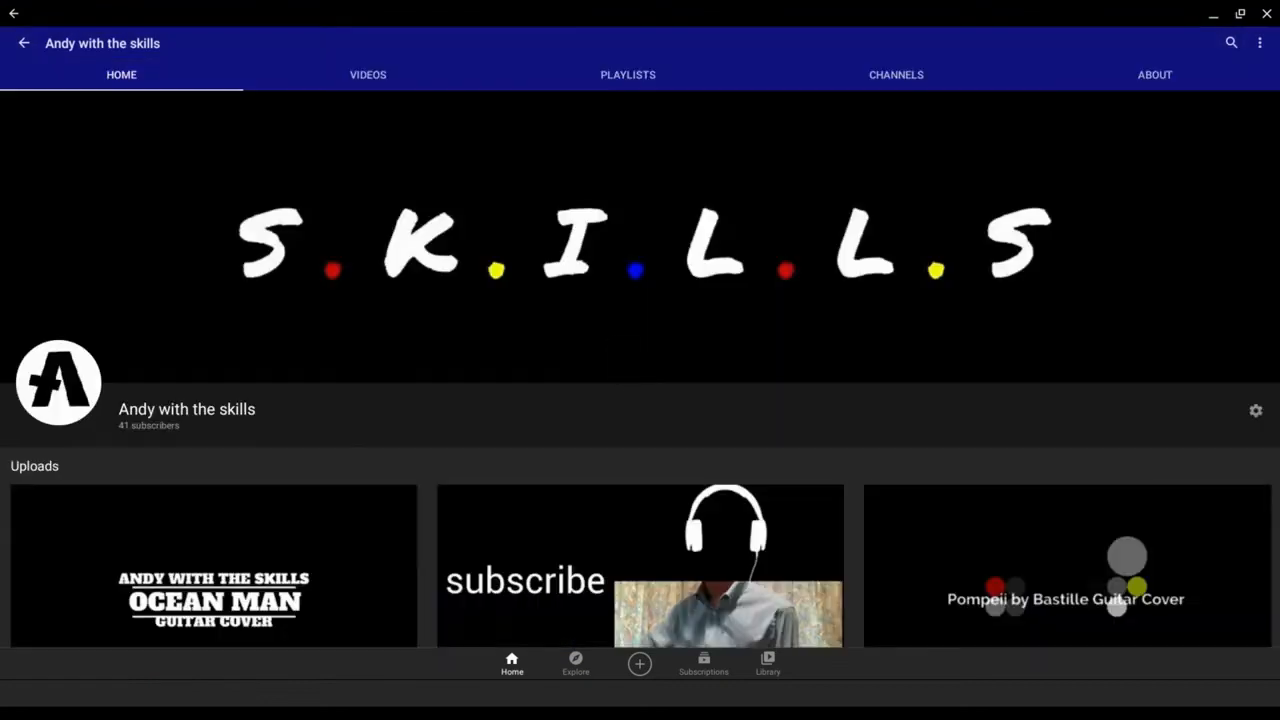
pyautogui.click(826, 80)
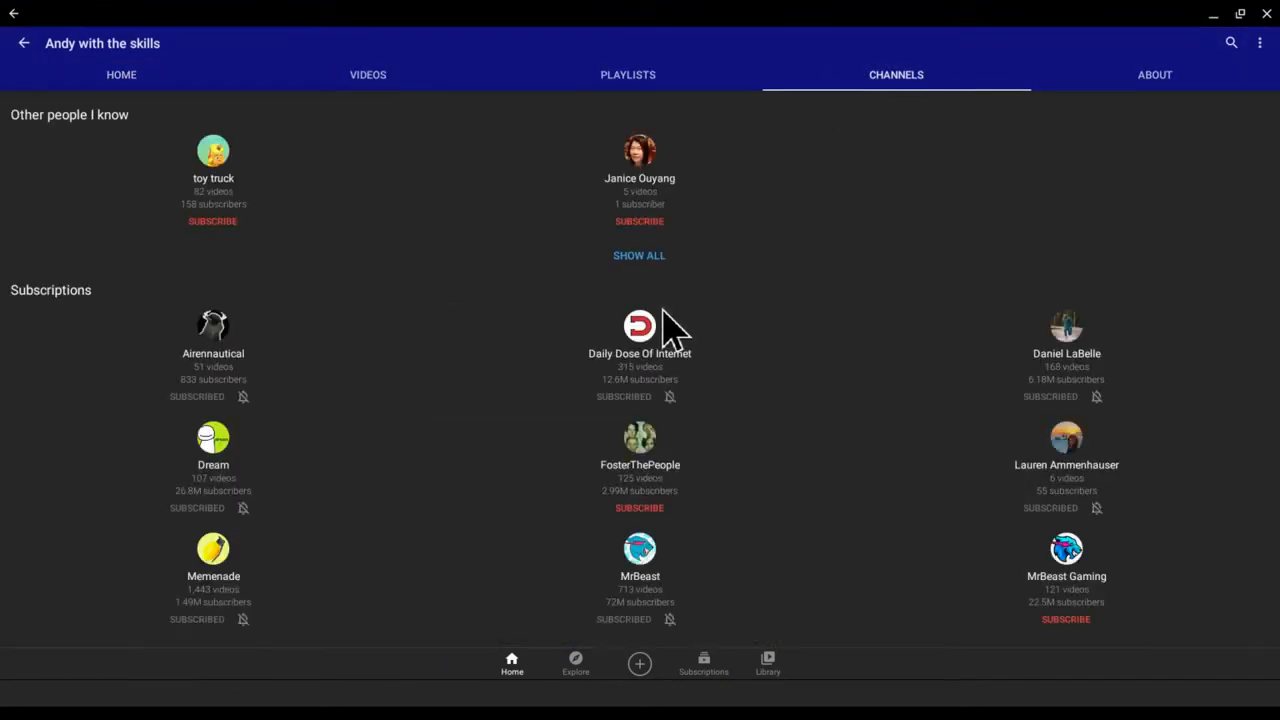
pyautogui.click(663, 310)
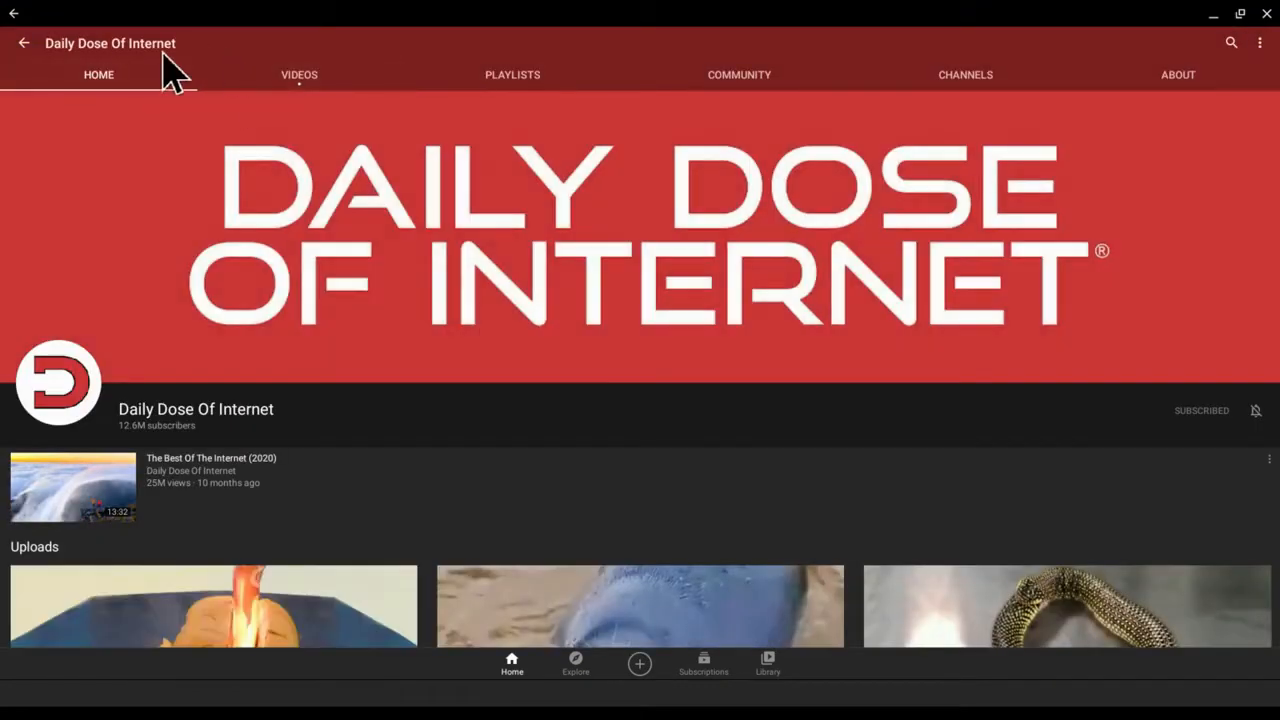
pyautogui.click(22, 42)
pyautogui.click(620, 548)
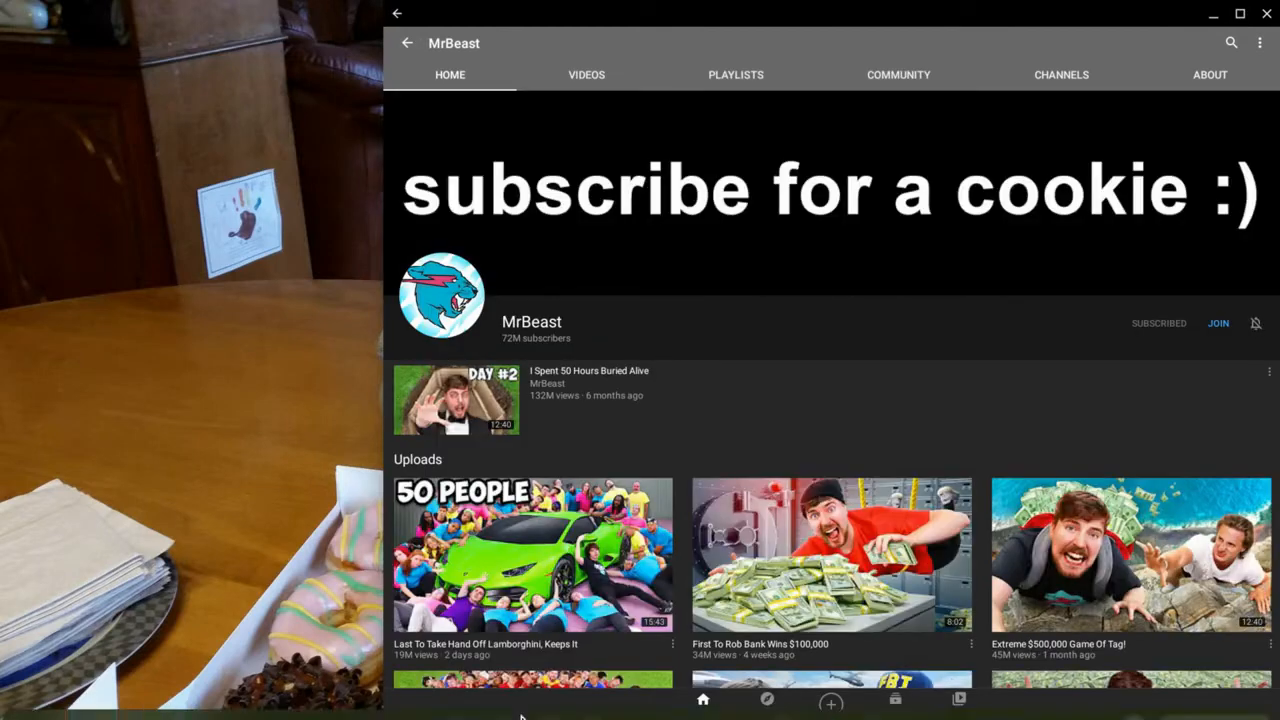
# Switch to Chrome and compare its channel page with the YouTube app's channel view
pyautogui.click(412, 702)
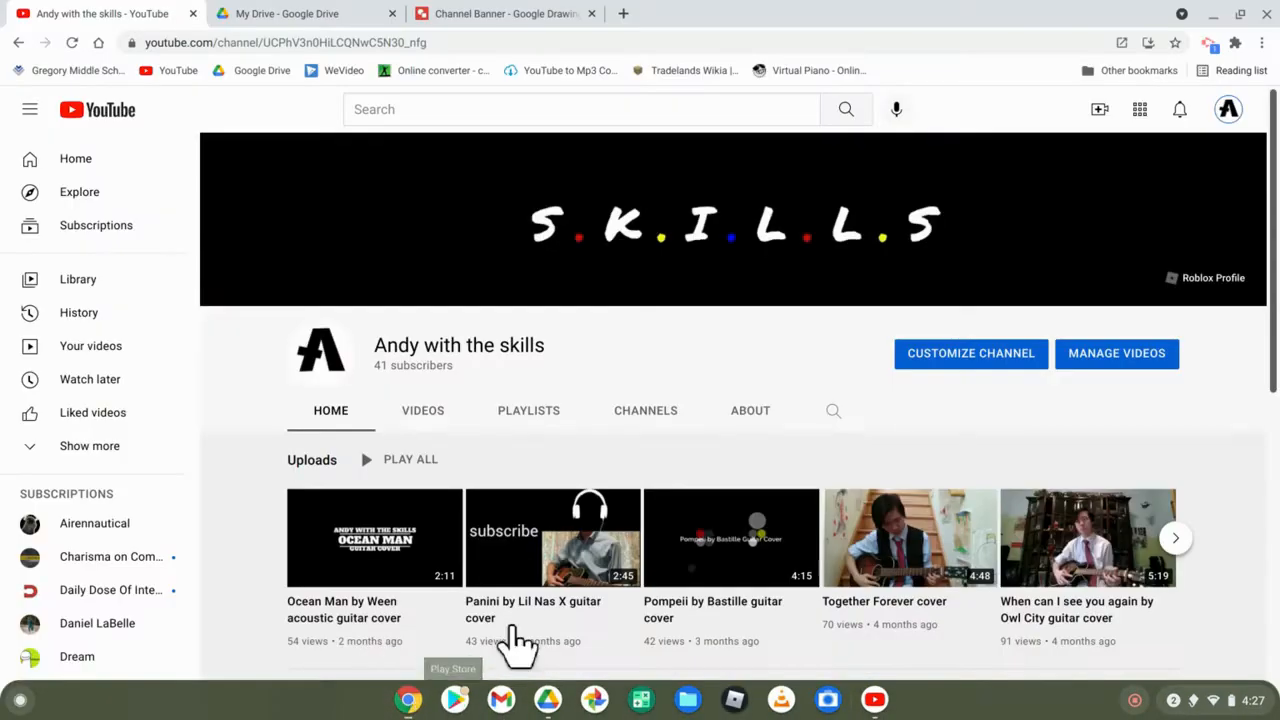
pyautogui.moveTo(780, 715)
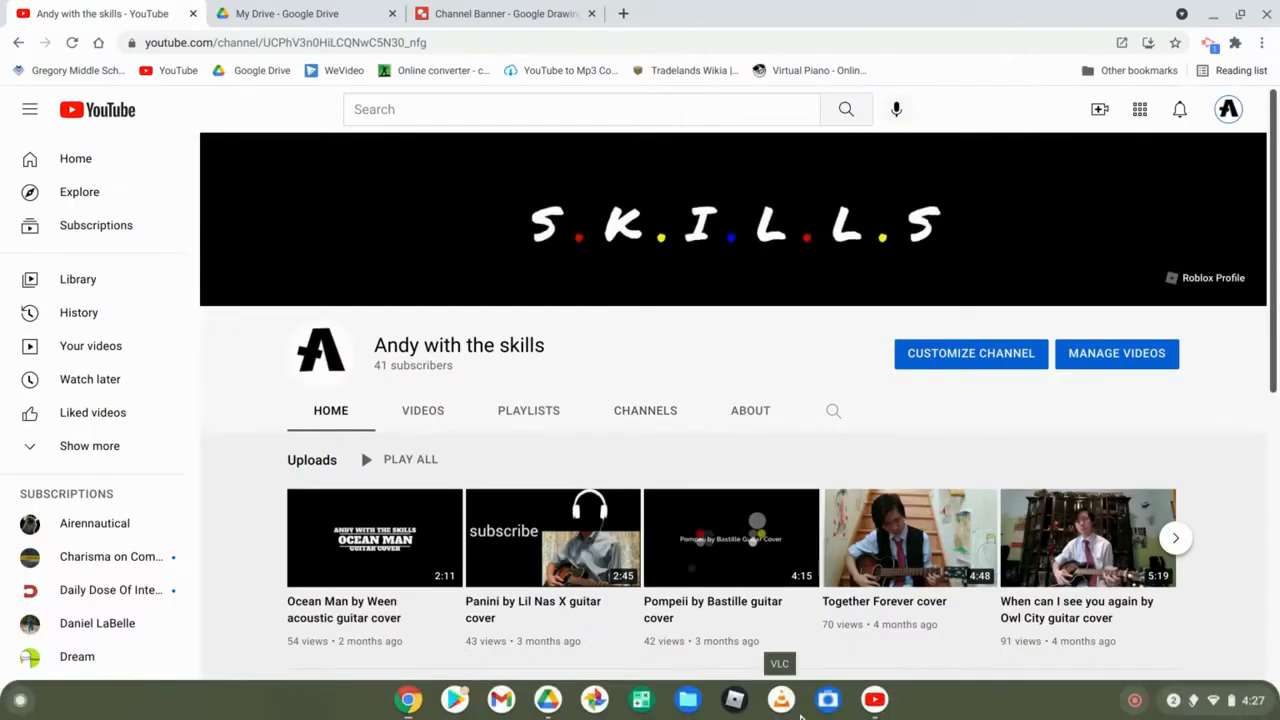
pyautogui.click(874, 700)
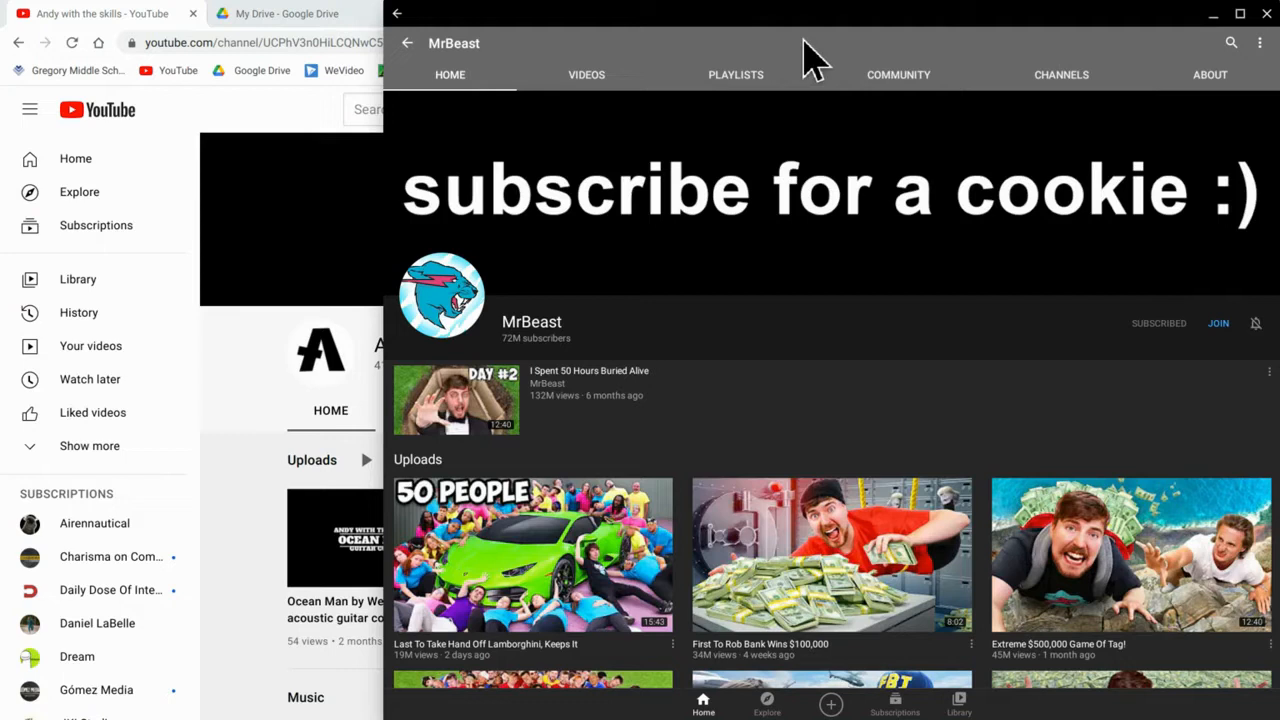
pyautogui.click(222, 405)
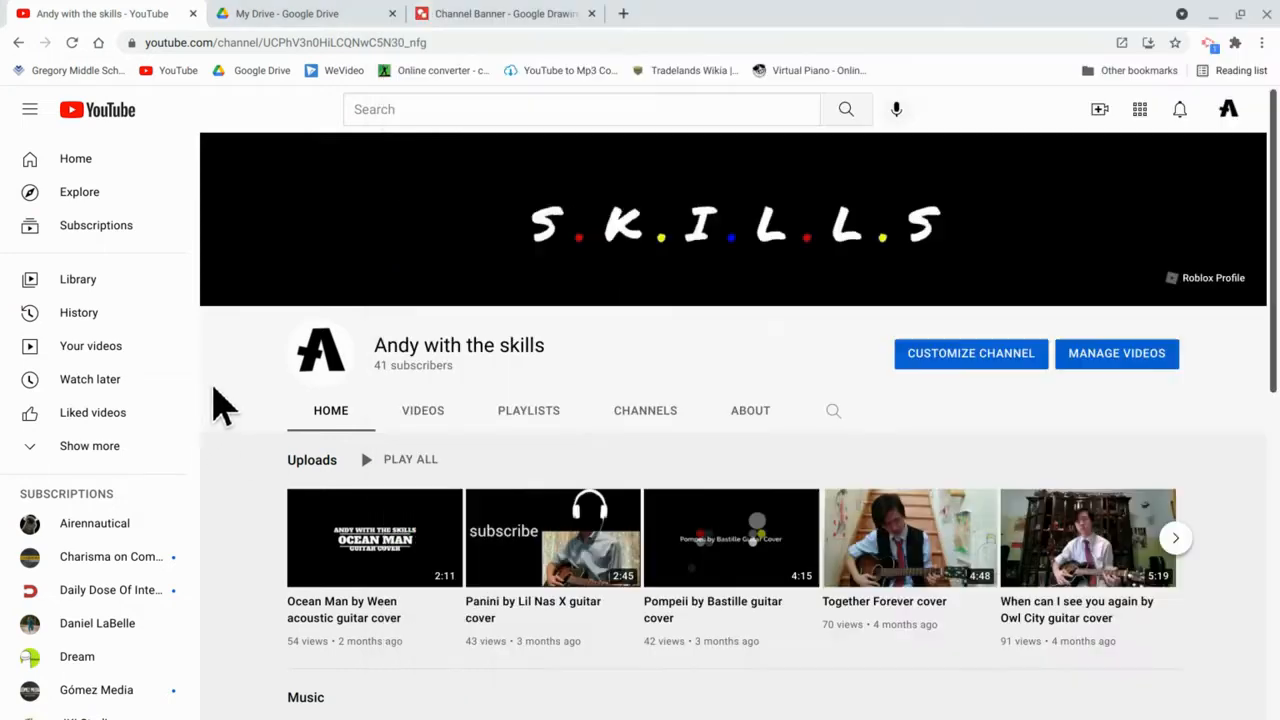
# Open the channel's customization in YouTube Studio and show its Branding settings
pyautogui.click(940, 356)
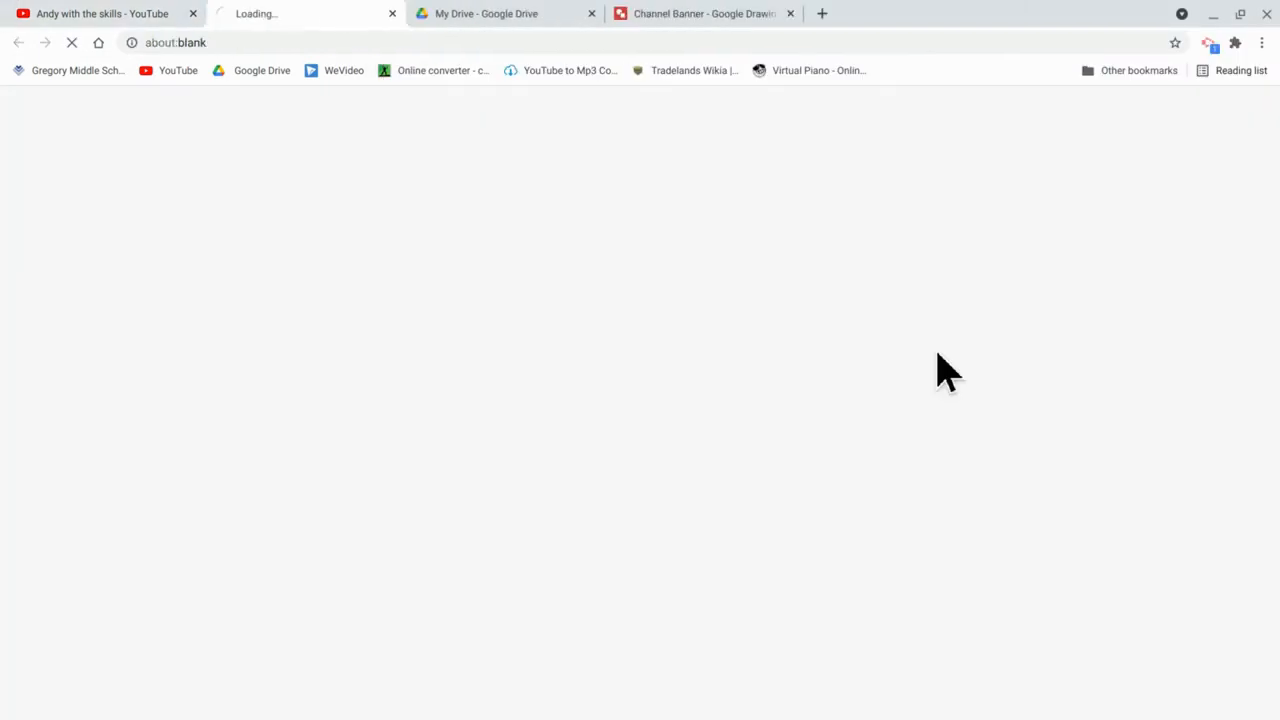
pyautogui.click(45, 12)
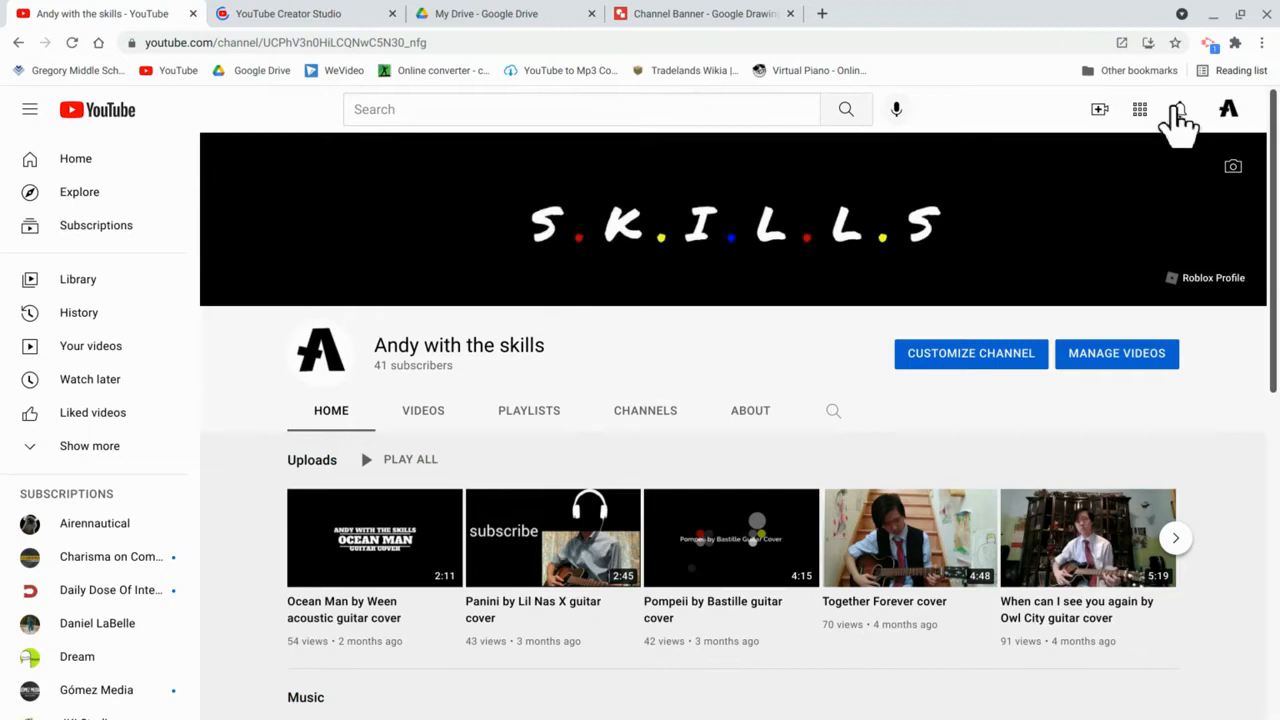
pyautogui.click(1228, 110)
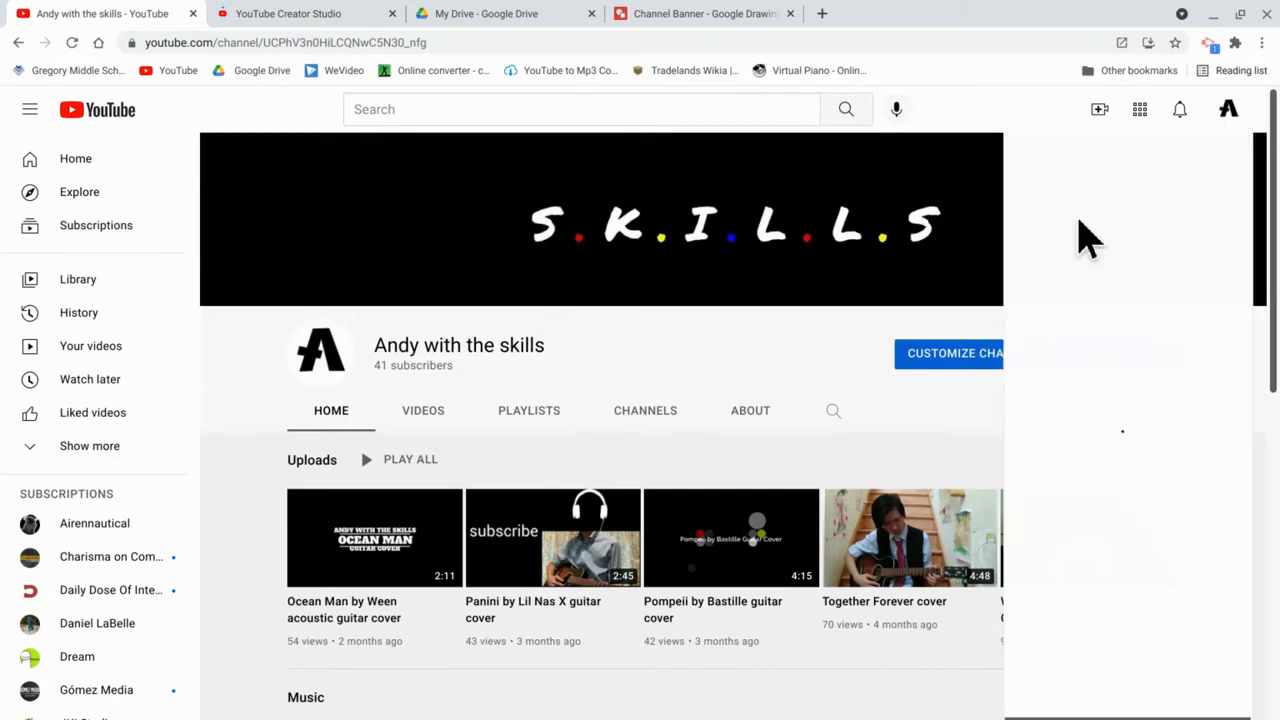
pyautogui.click(266, 16)
pyautogui.click(112, 16)
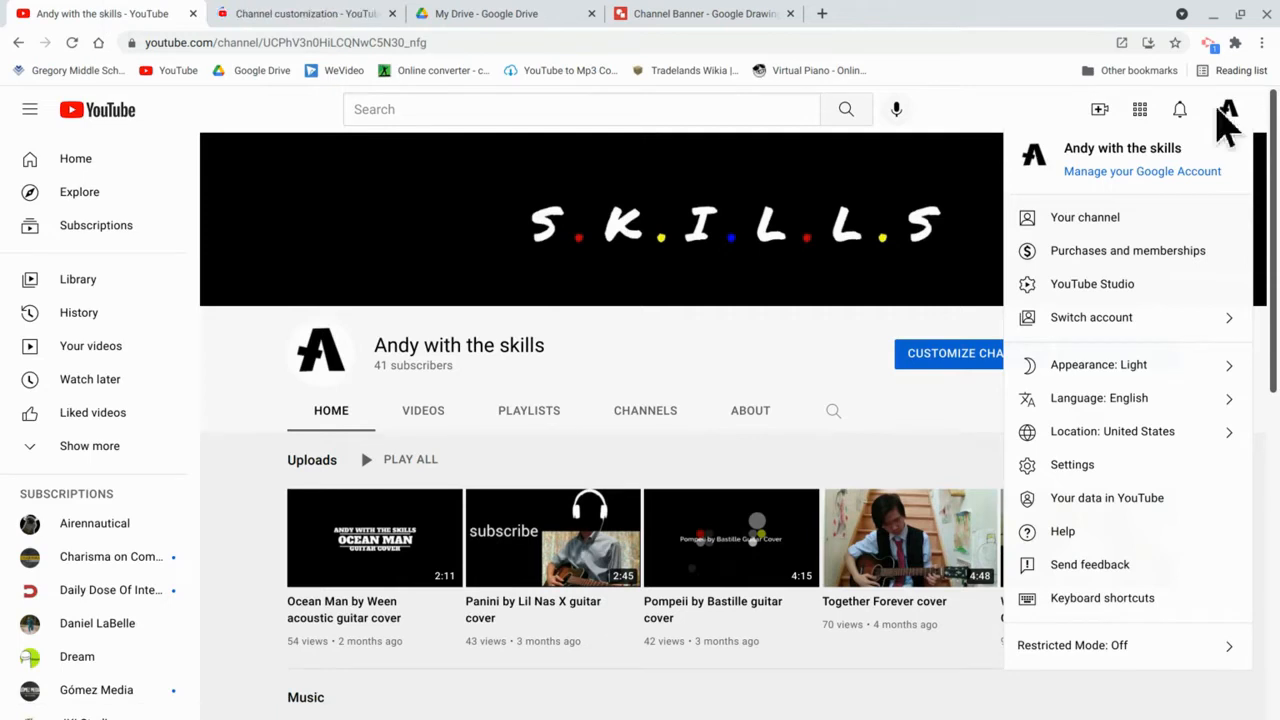
pyautogui.click(310, 115)
pyautogui.click(305, 14)
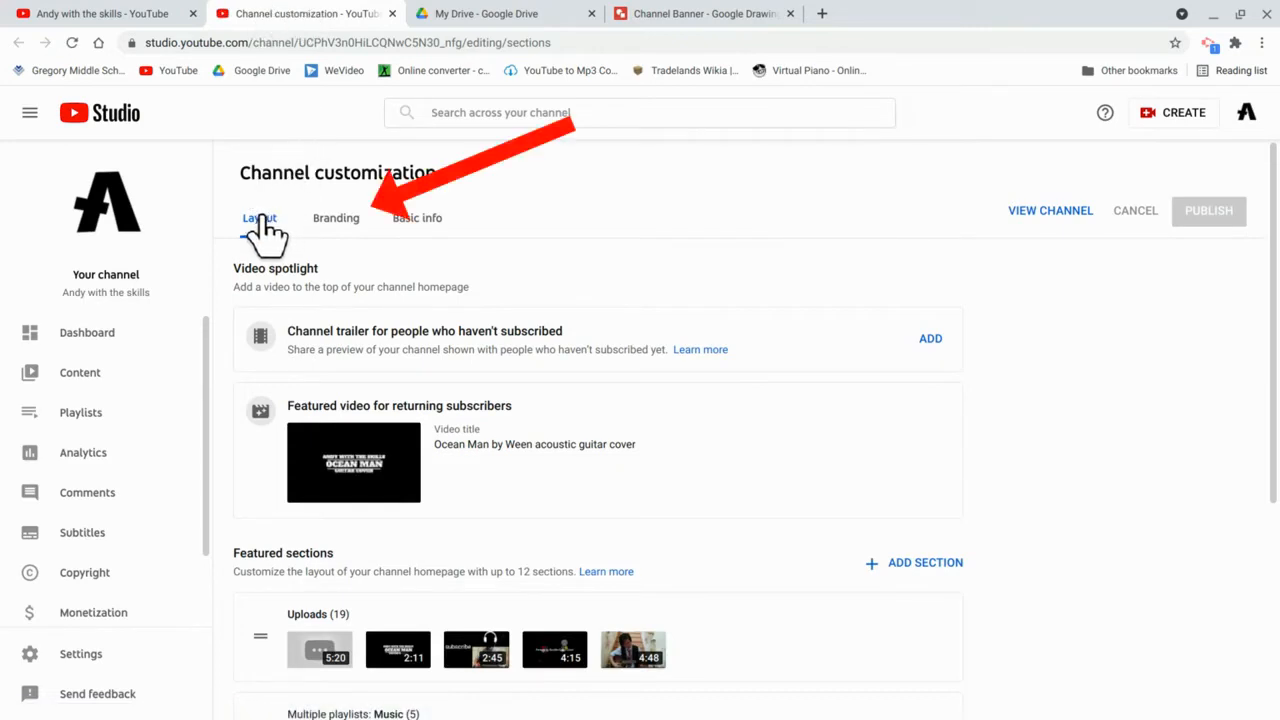
pyautogui.click(340, 220)
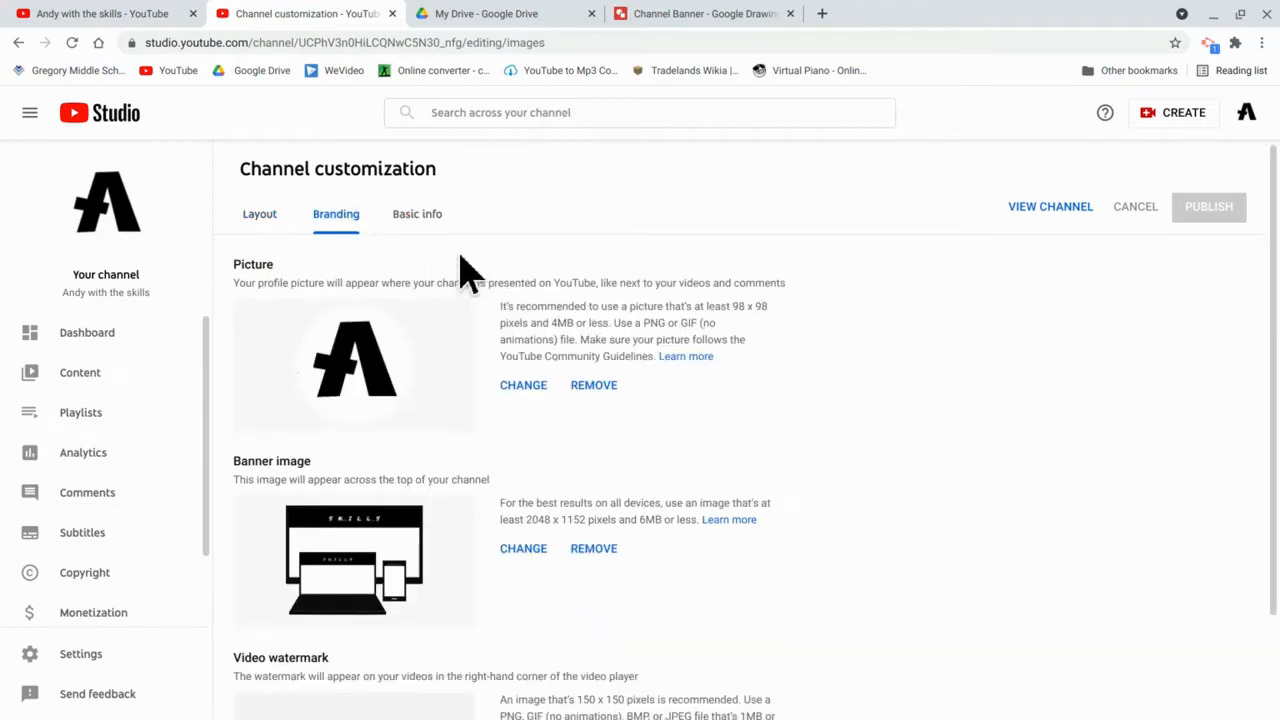
# Review the profile picture, banner image and watermark settings, and check the banner on the channel page
pyautogui.scroll(-1, 440, 240)
pyautogui.scroll(-1, 430, 385)
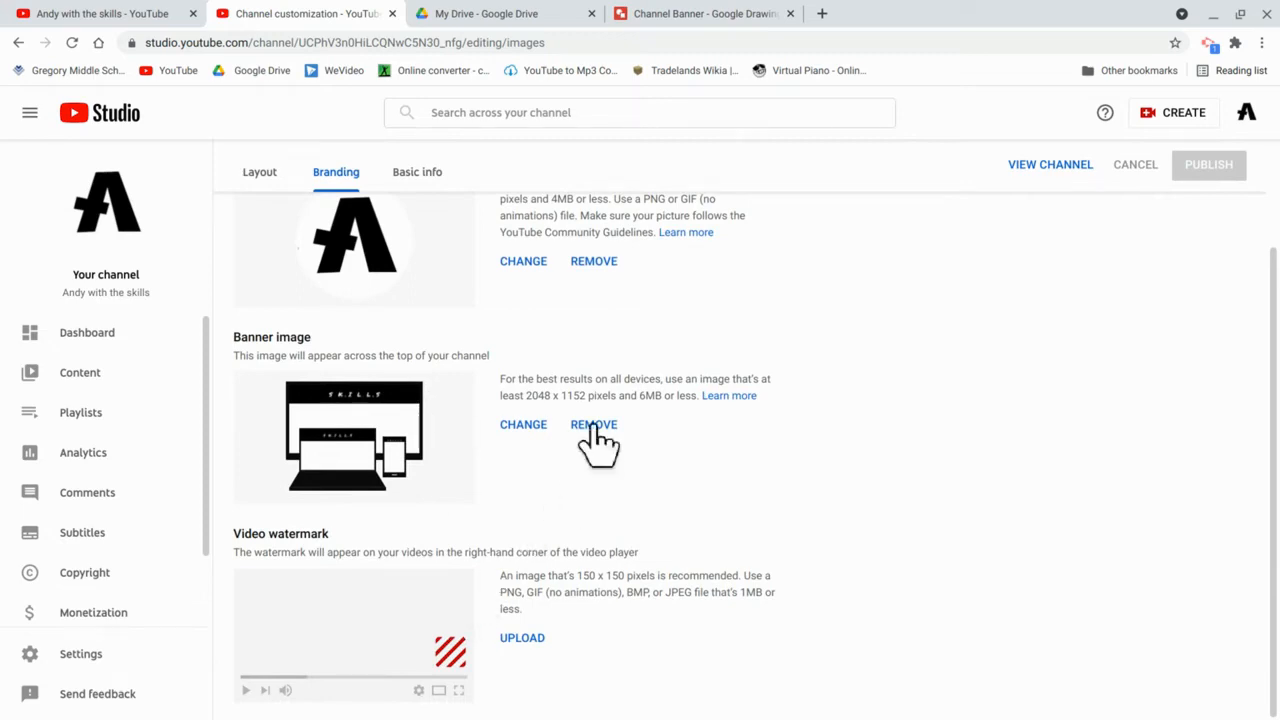
pyautogui.scroll(3, 640, 500)
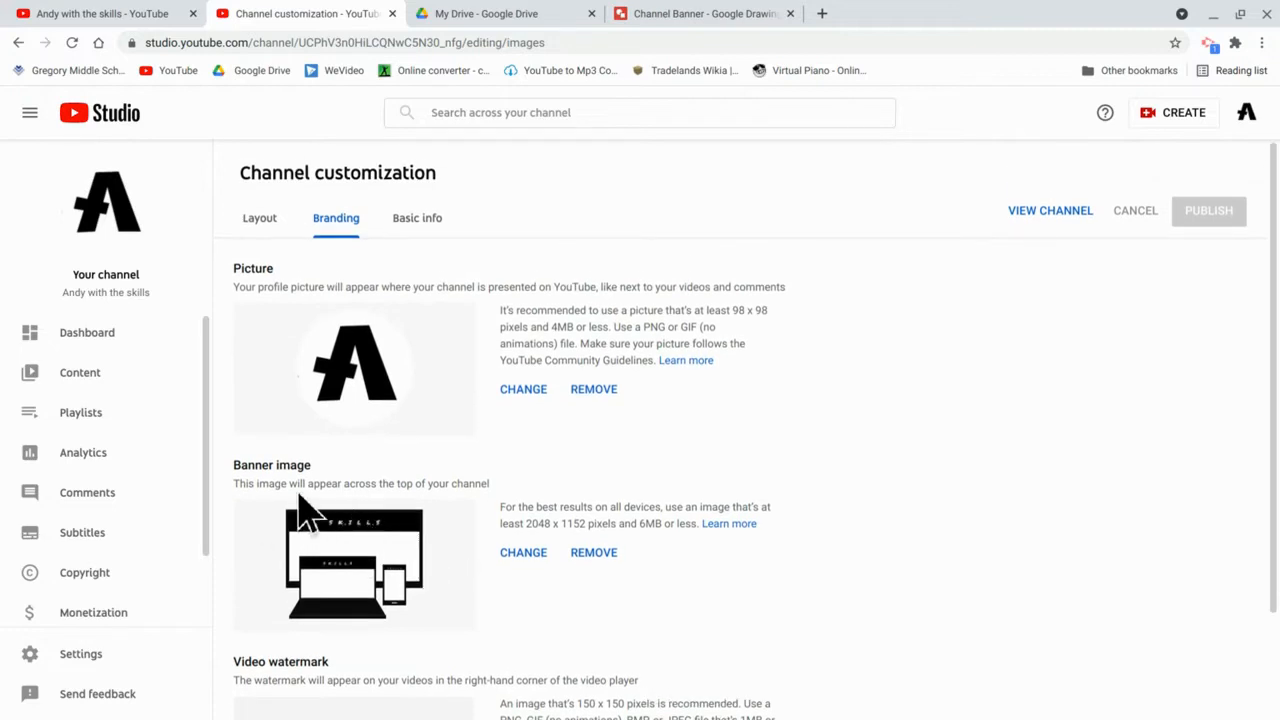
pyautogui.click(126, 14)
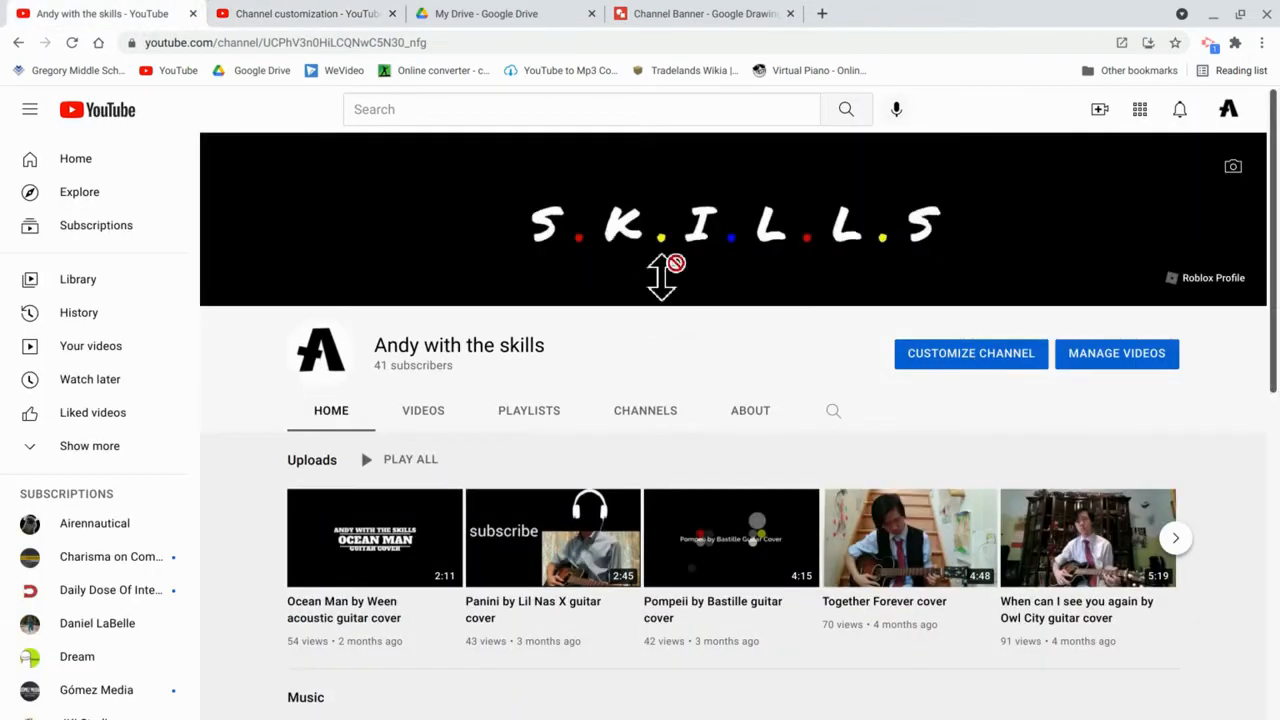
pyautogui.click(283, 17)
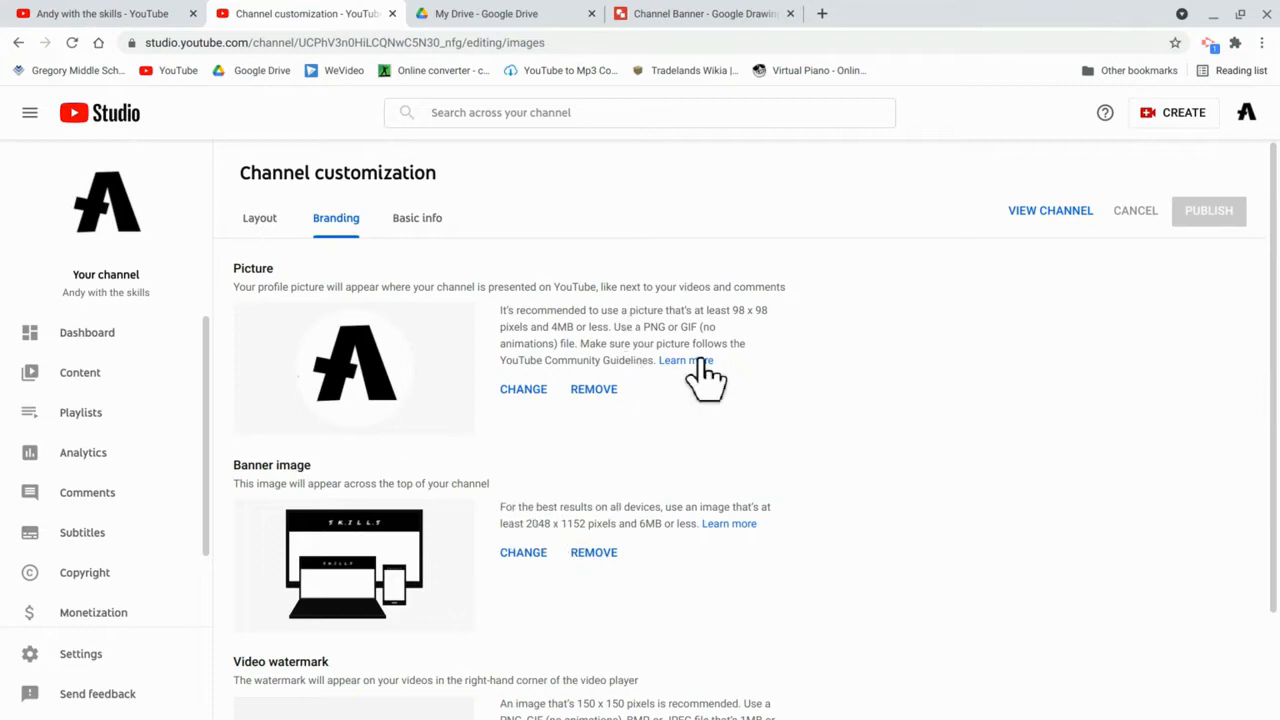
# Create a new blank Google Drawings file from My Drive in Google Drive
pyautogui.click(503, 15)
pyautogui.click(355, 16)
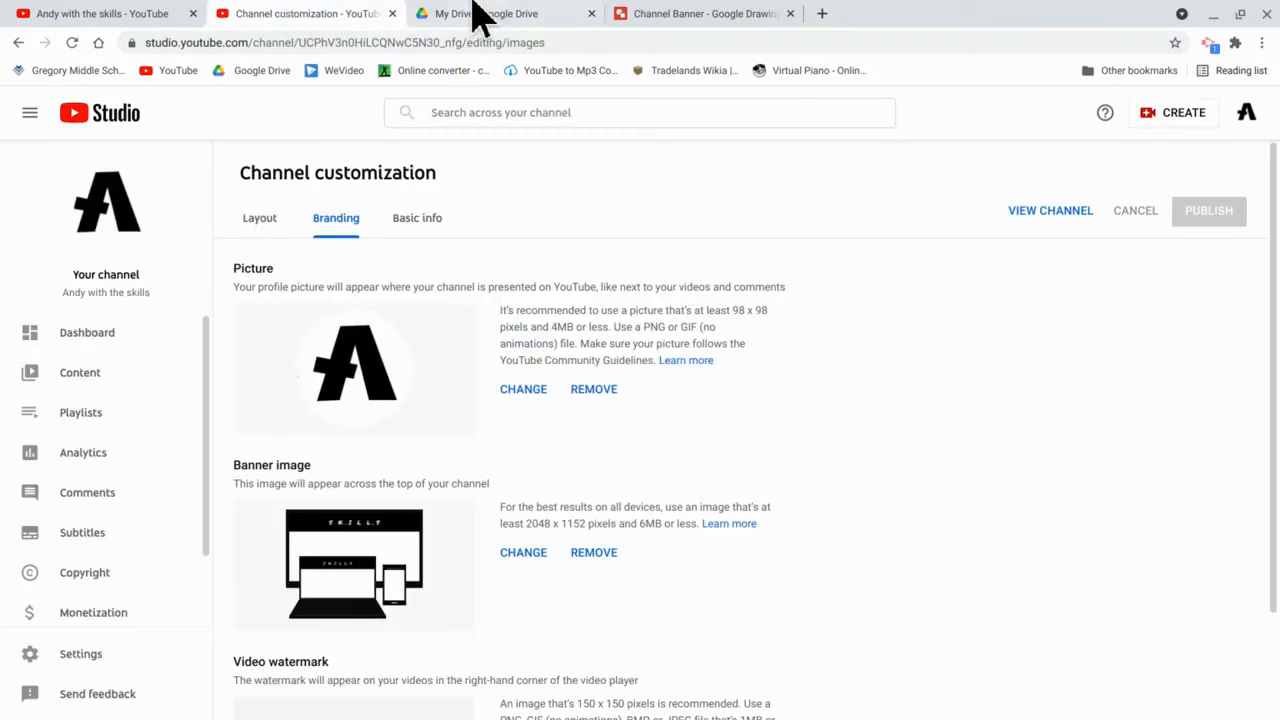
pyautogui.click(496, 16)
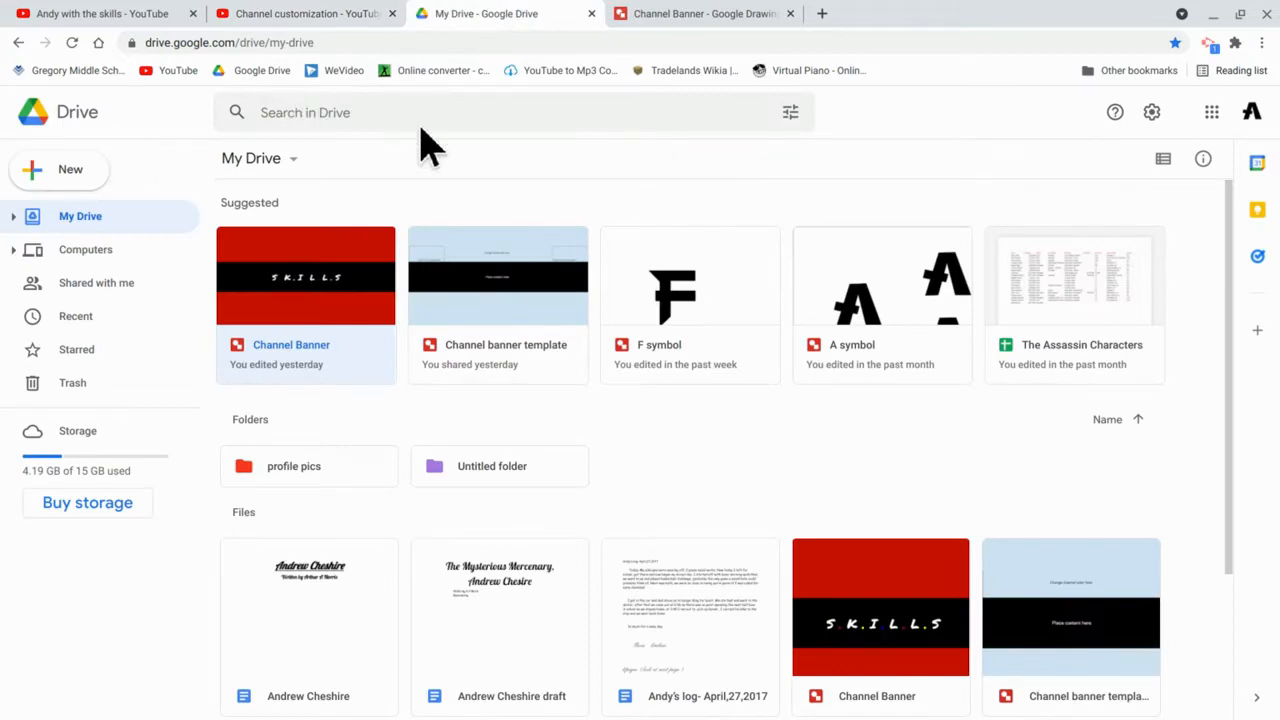
pyautogui.click(78, 176)
pyautogui.moveTo(200, 396)
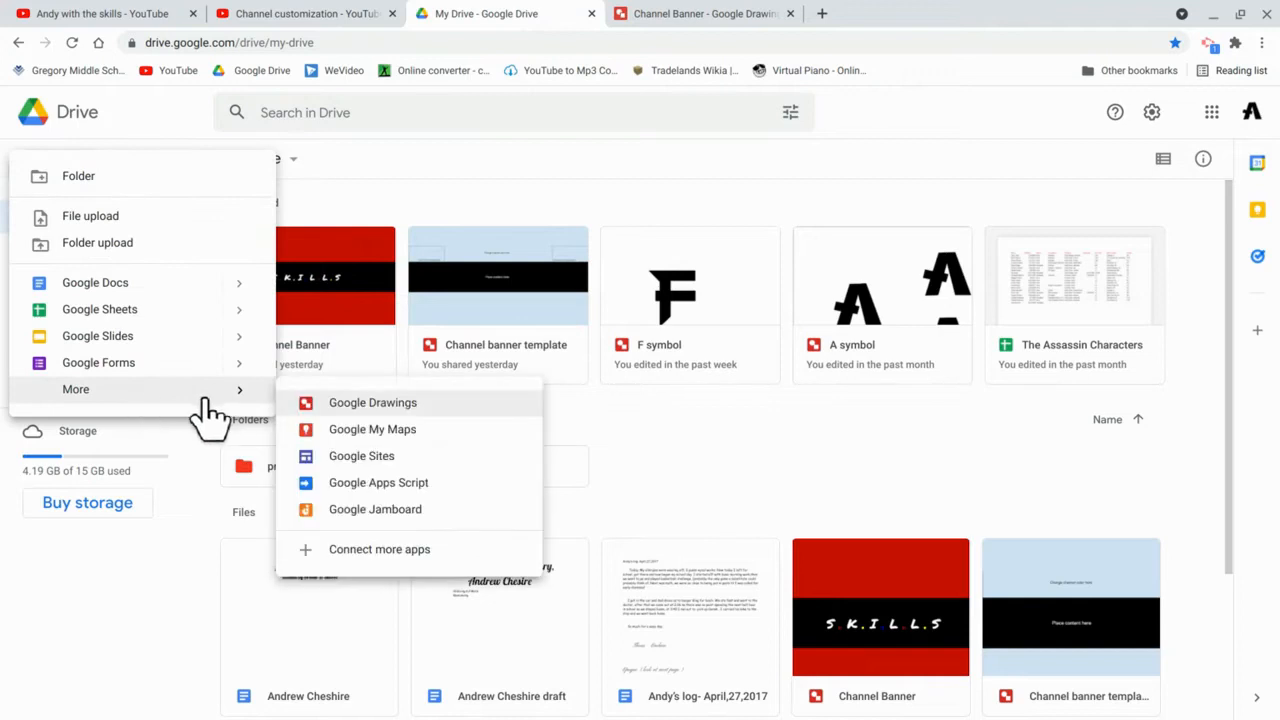
pyautogui.click(293, 405)
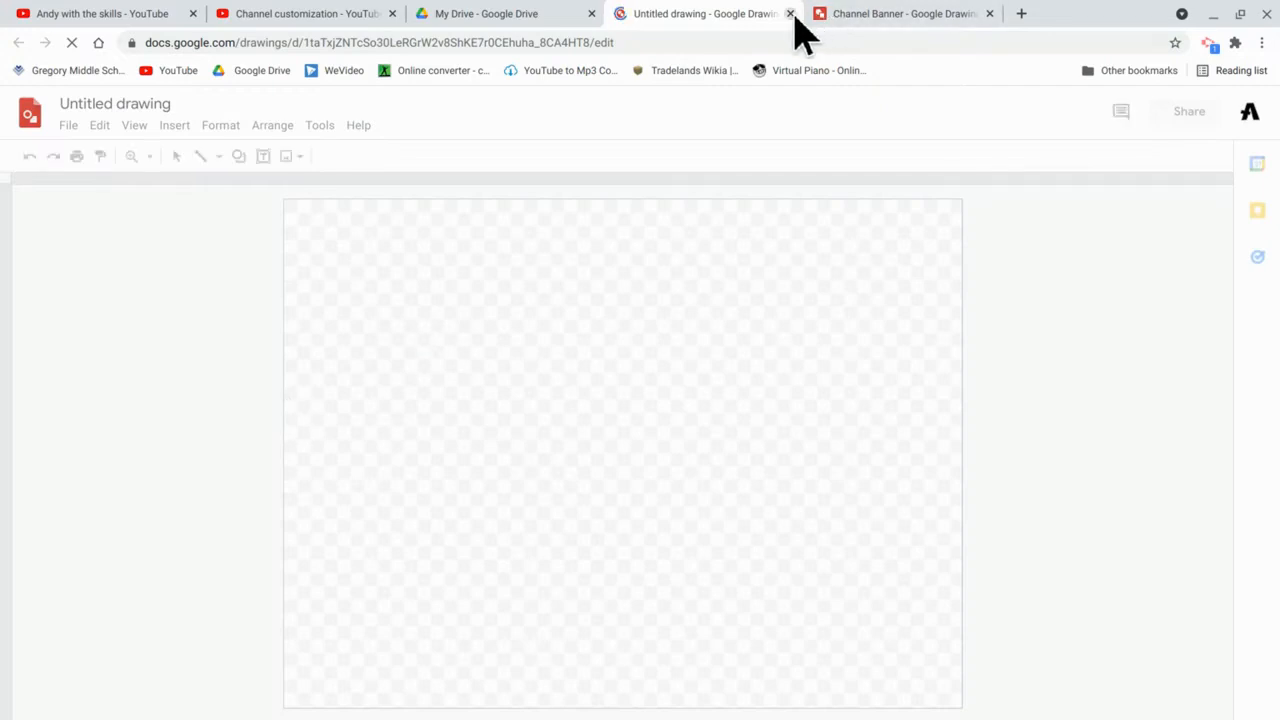
# Examine the existing Channel Banner drawing, including its red background shape and the black strip with the title text
pyautogui.click(882, 12)
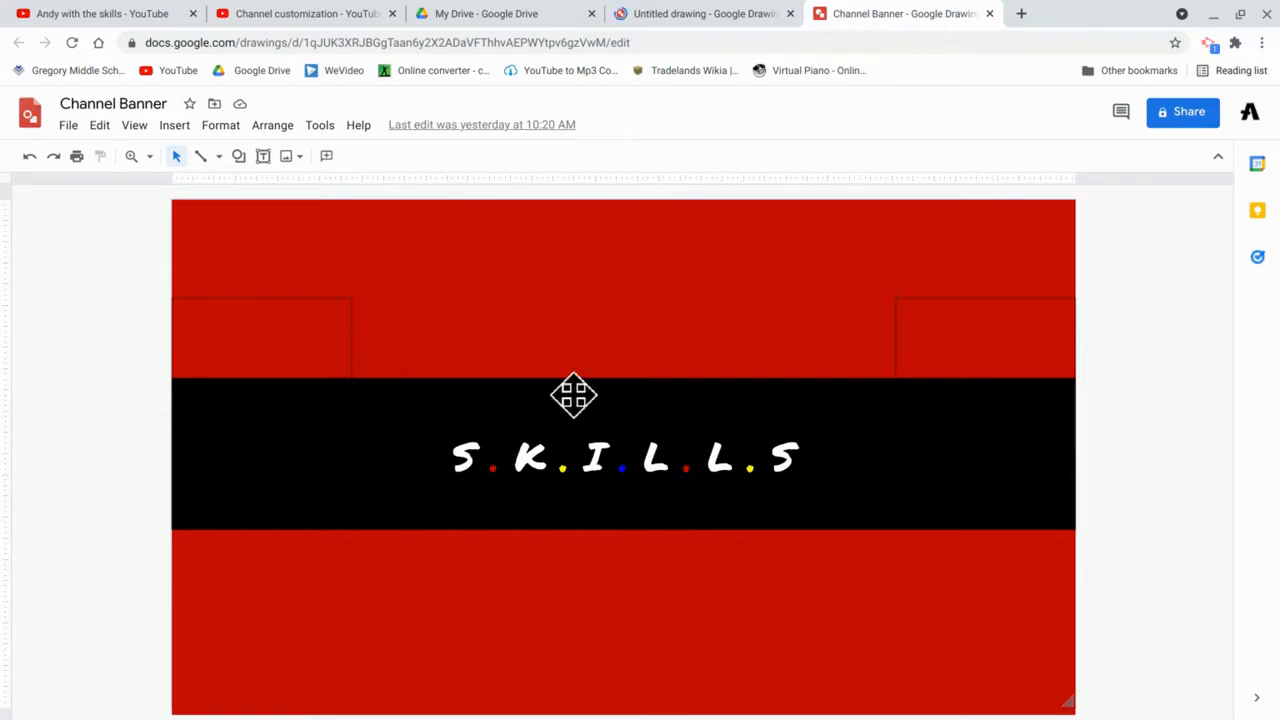
pyautogui.click(768, 329)
pyautogui.click(85, 385)
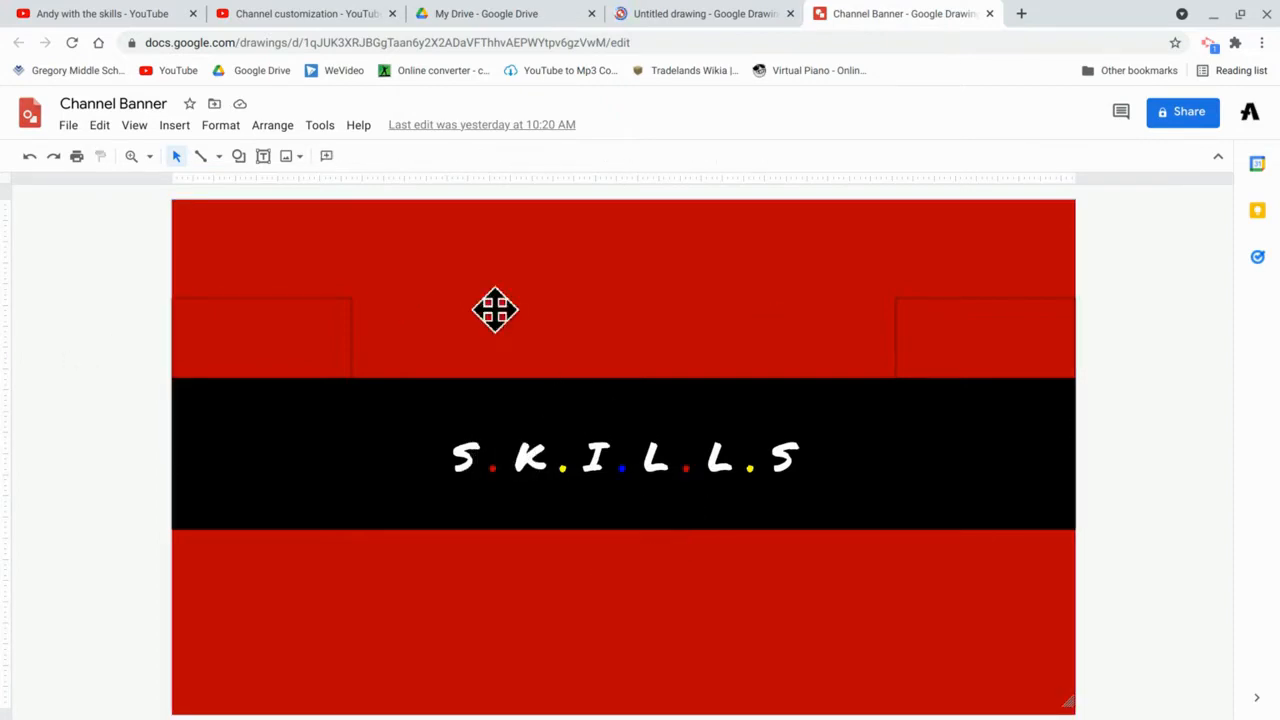
pyautogui.click(170, 13)
pyautogui.click(868, 14)
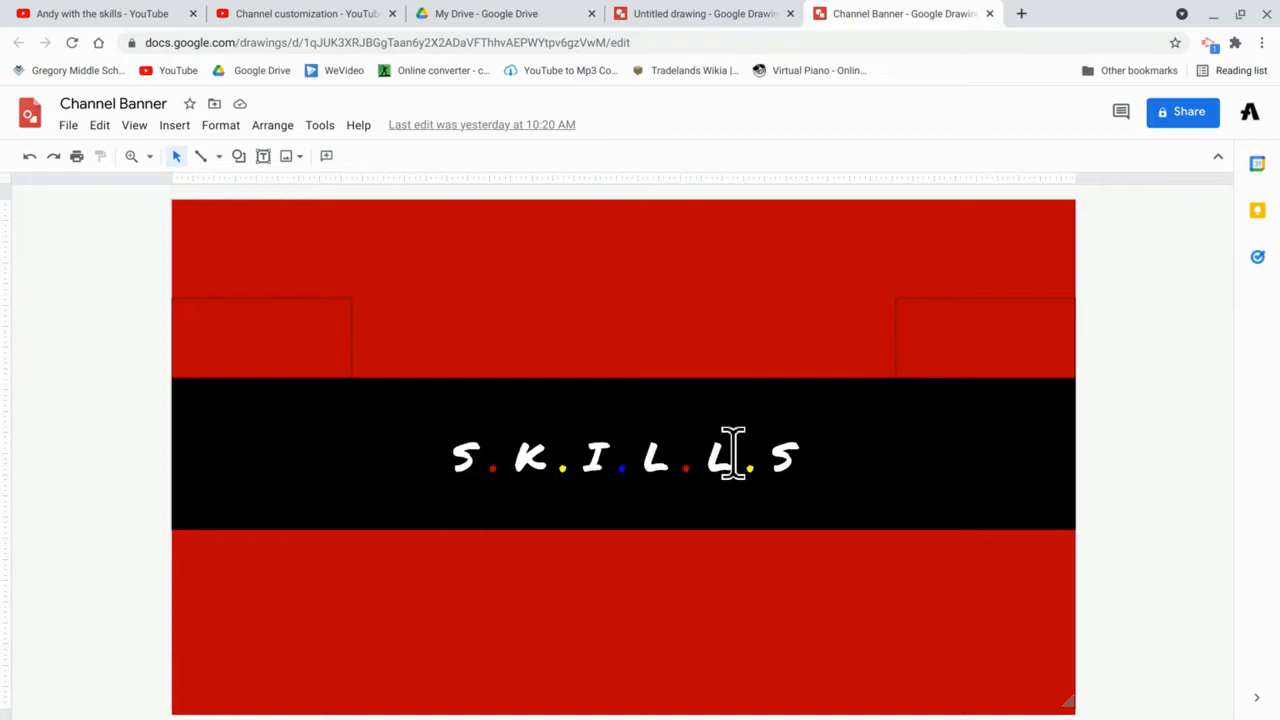
pyautogui.click(258, 205)
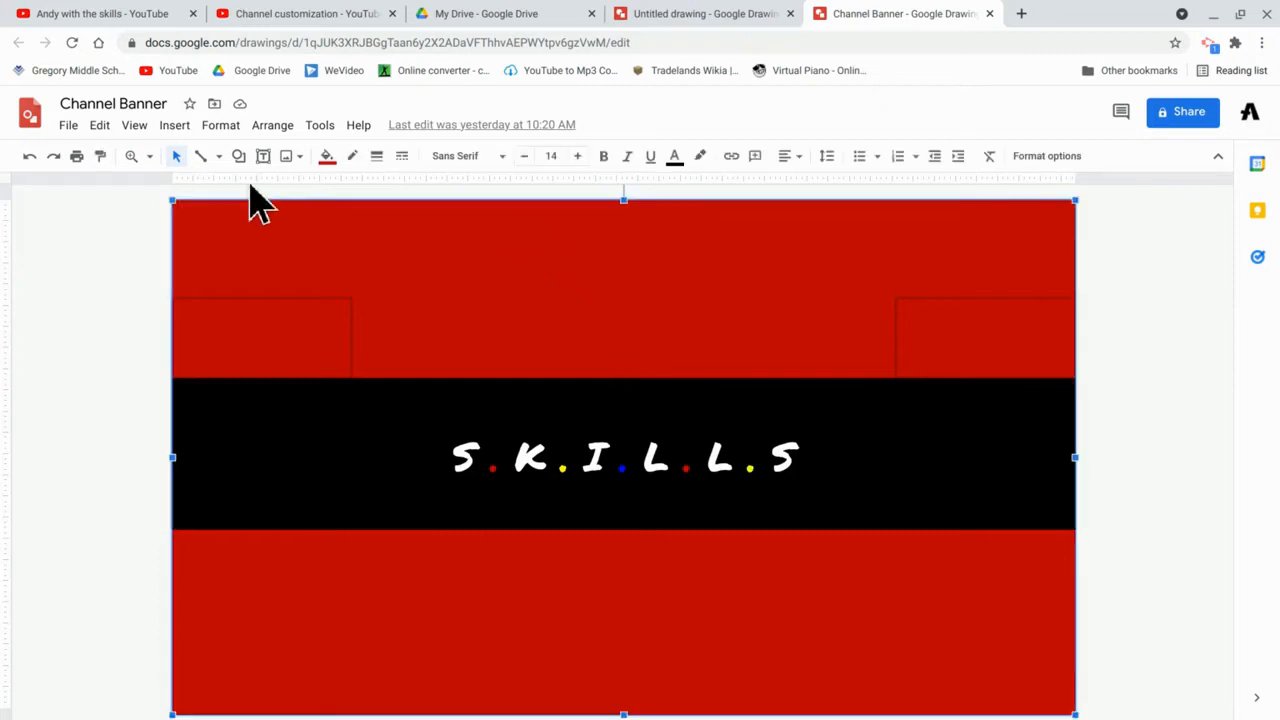
pyautogui.click(129, 309)
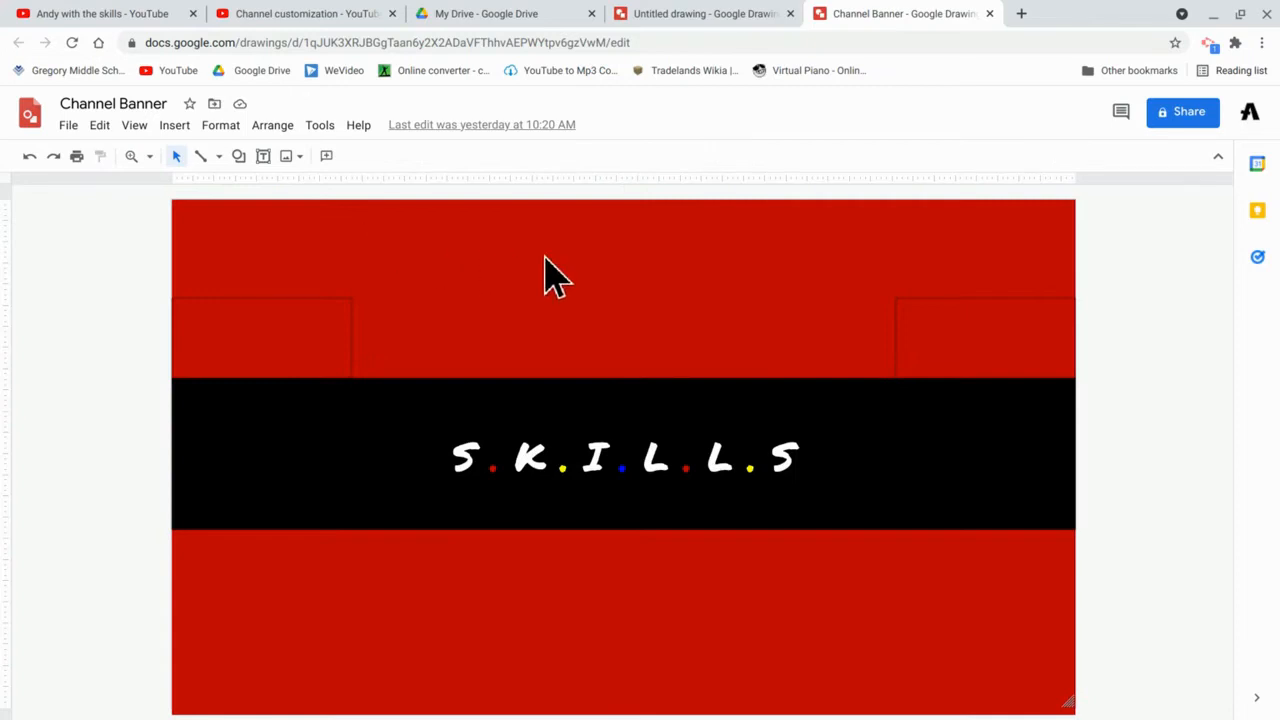
# Compare how the channel's banner is shown on its web page and how banners look in the YouTube app
pyautogui.click(60, 12)
pyautogui.click(855, 704)
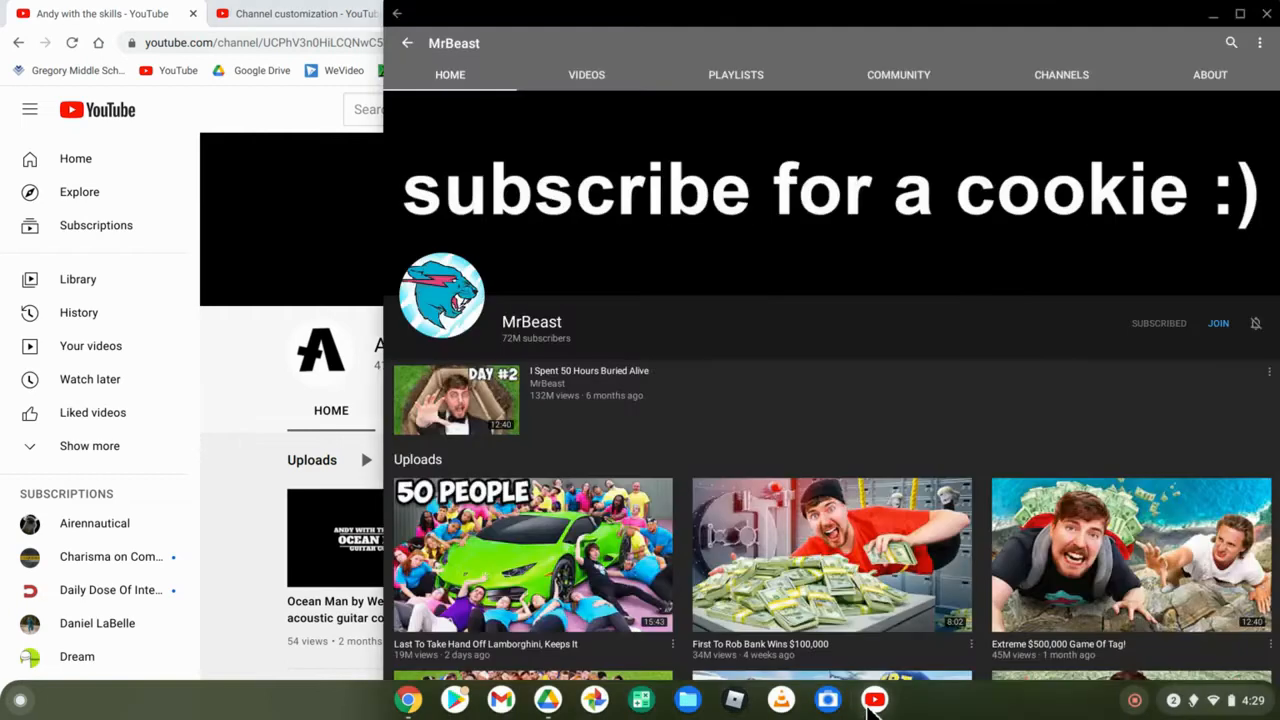
pyautogui.click(408, 45)
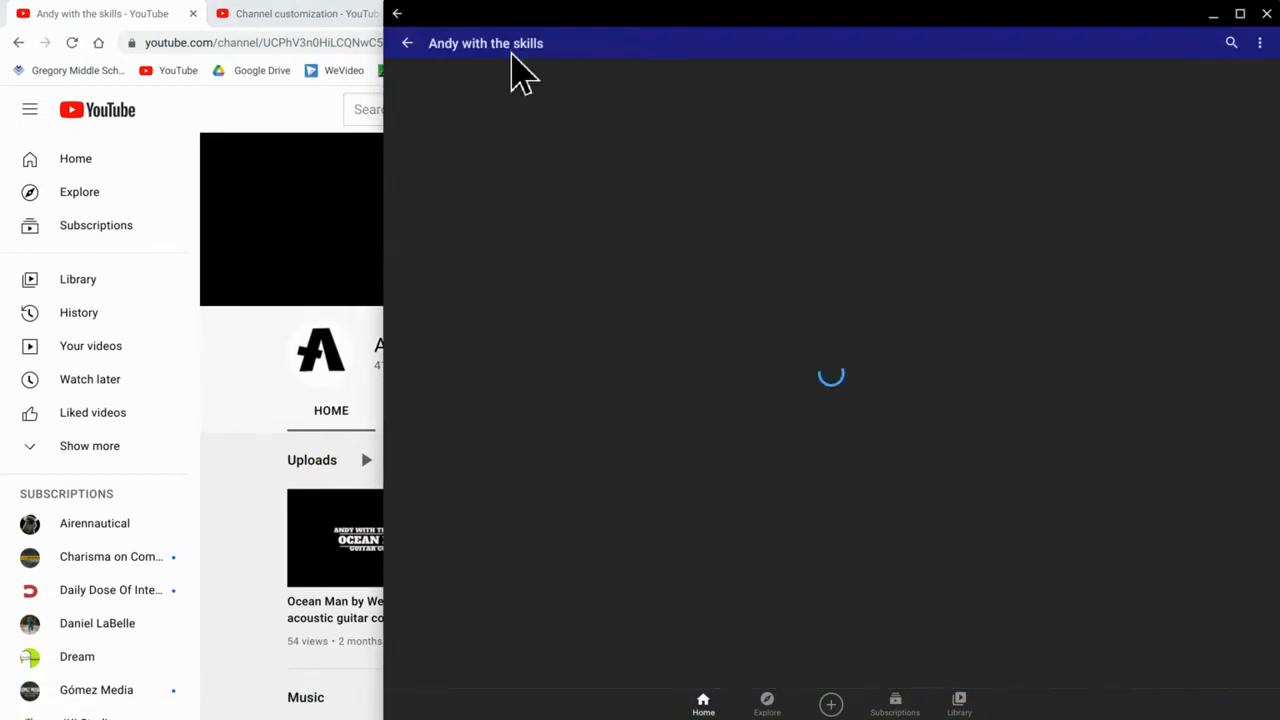
pyautogui.click(300, 395)
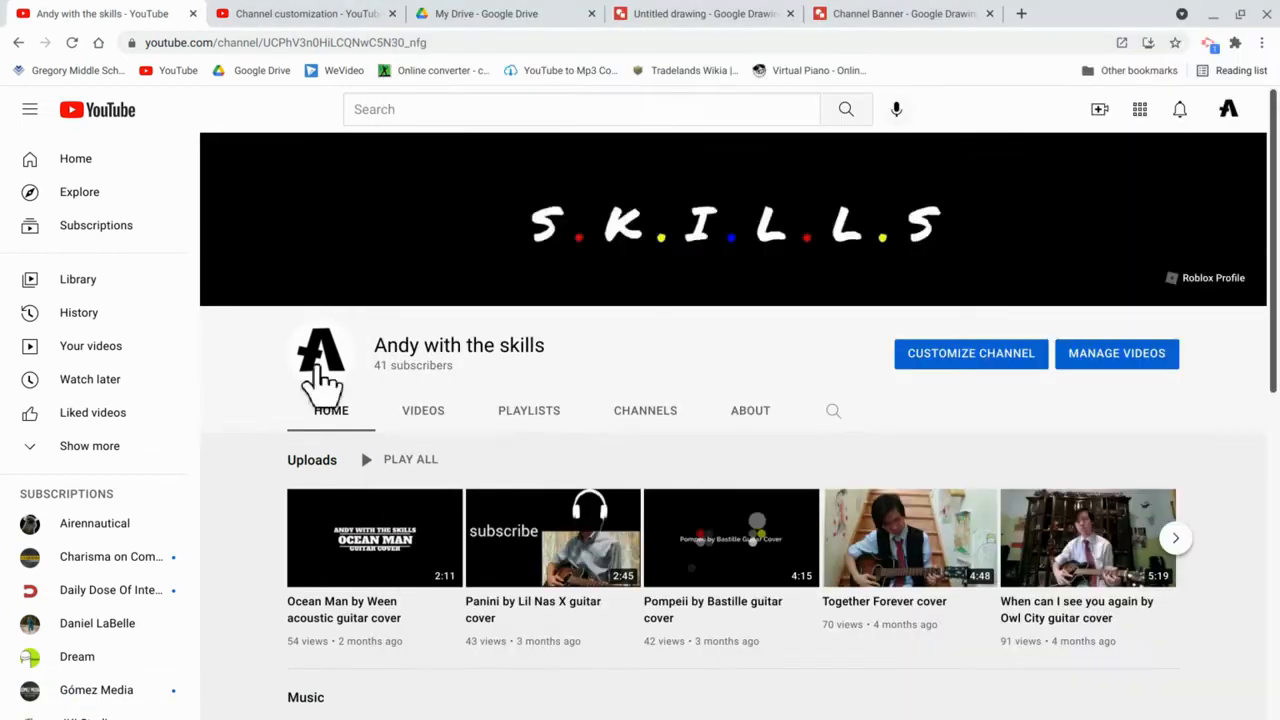
# Apply a custom page size to the untitled drawing, entering 2048 × 1152 before switching the unit from inches to pixels
pyautogui.click(709, 14)
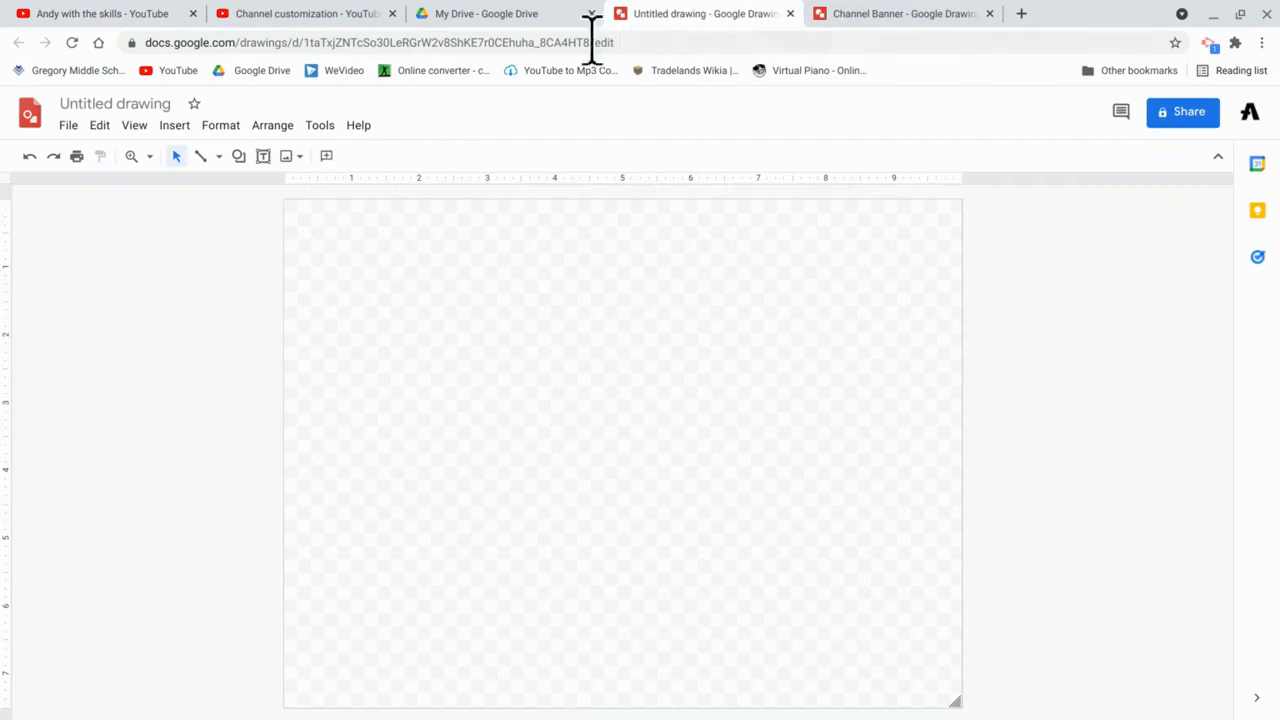
pyautogui.click(70, 126)
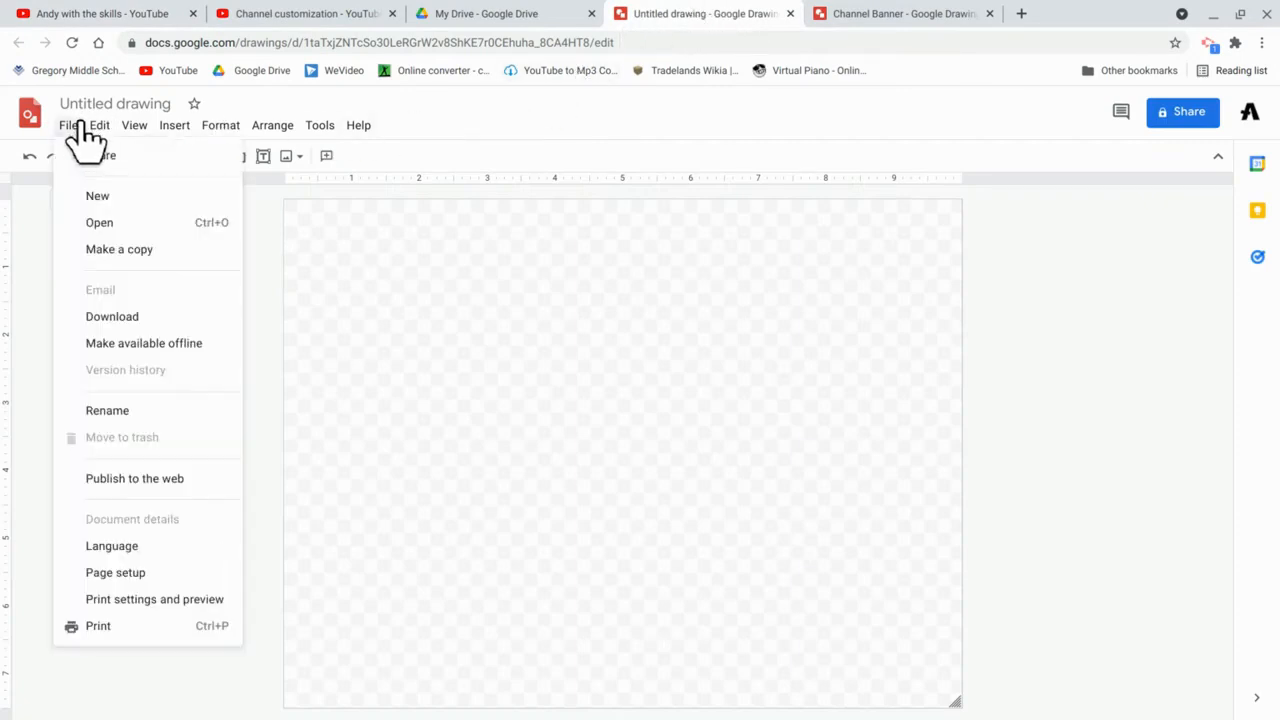
pyautogui.click(143, 574)
pyautogui.click(555, 380)
pyautogui.click(640, 382)
pyautogui.click(549, 380)
pyautogui.click(565, 472)
pyautogui.click(558, 425)
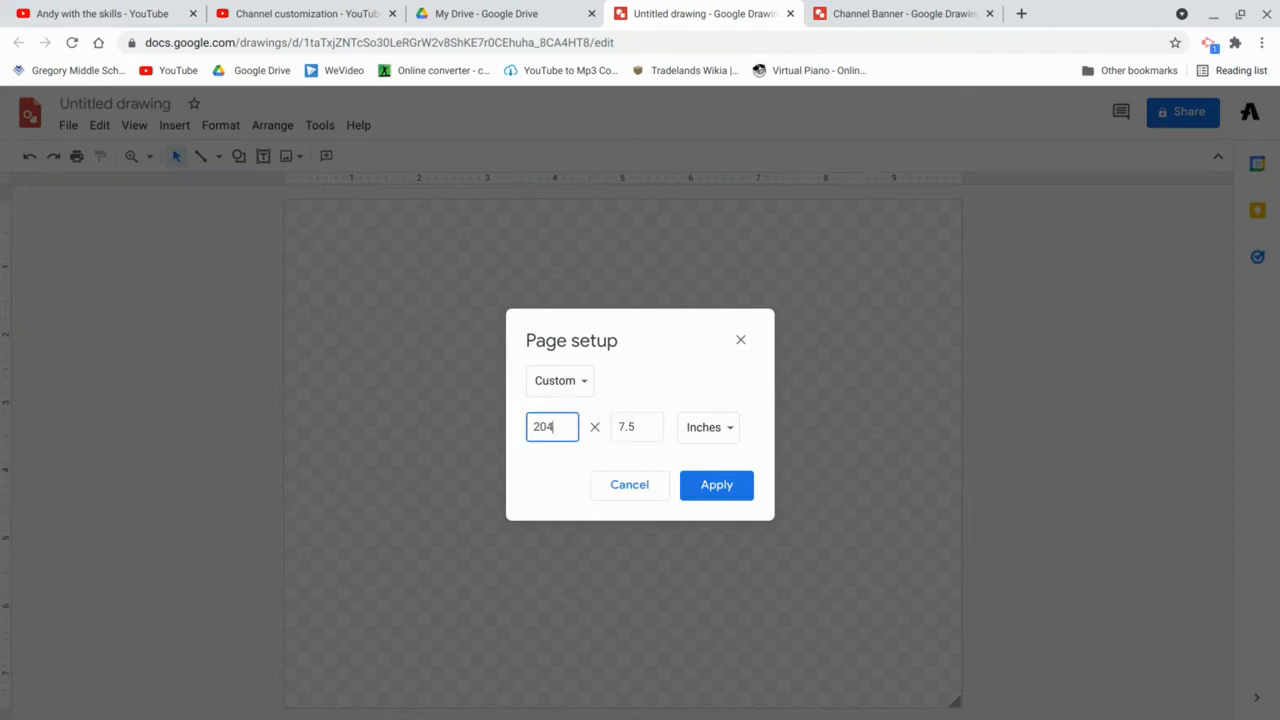
pyautogui.click(645, 427)
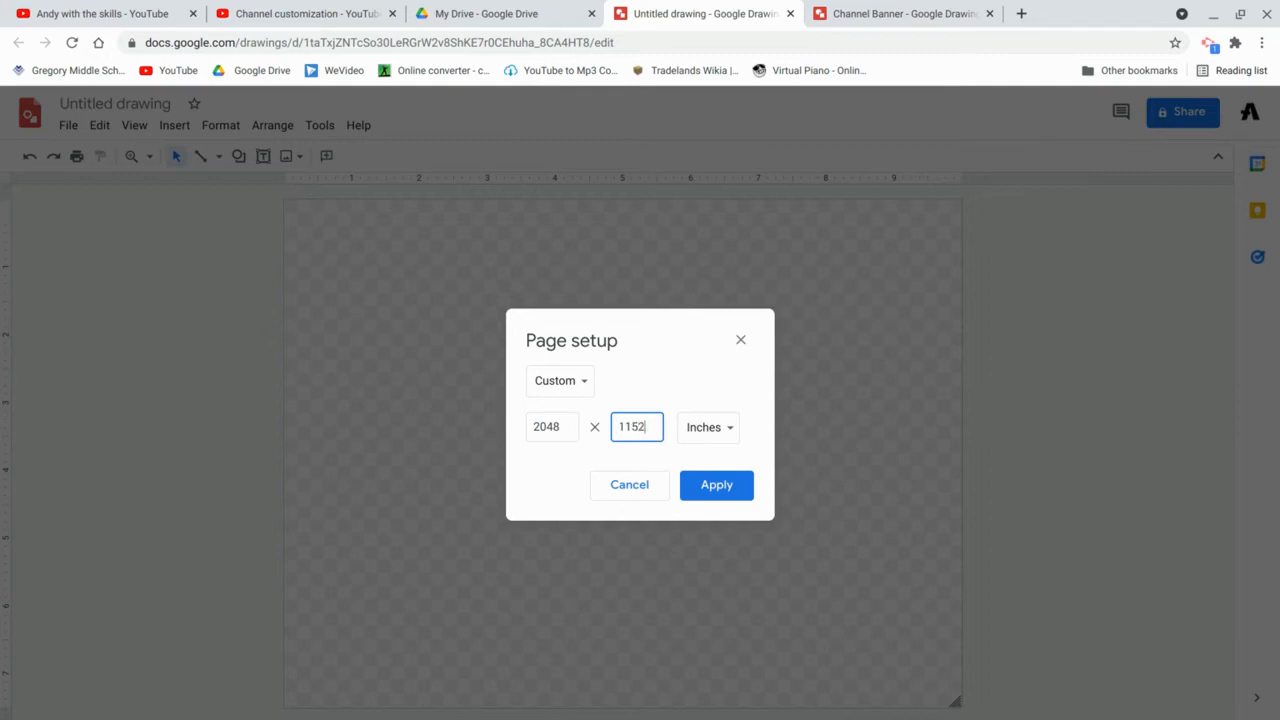
pyautogui.click(692, 430)
pyautogui.click(733, 508)
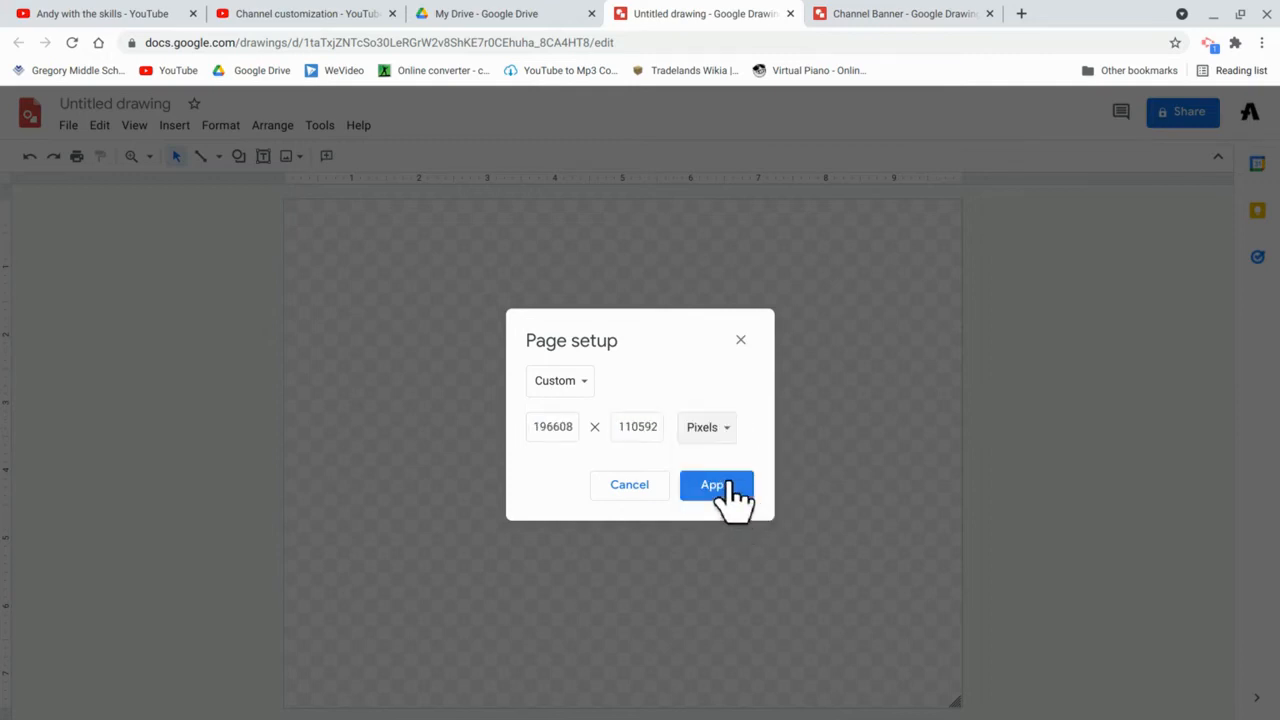
pyautogui.click(714, 484)
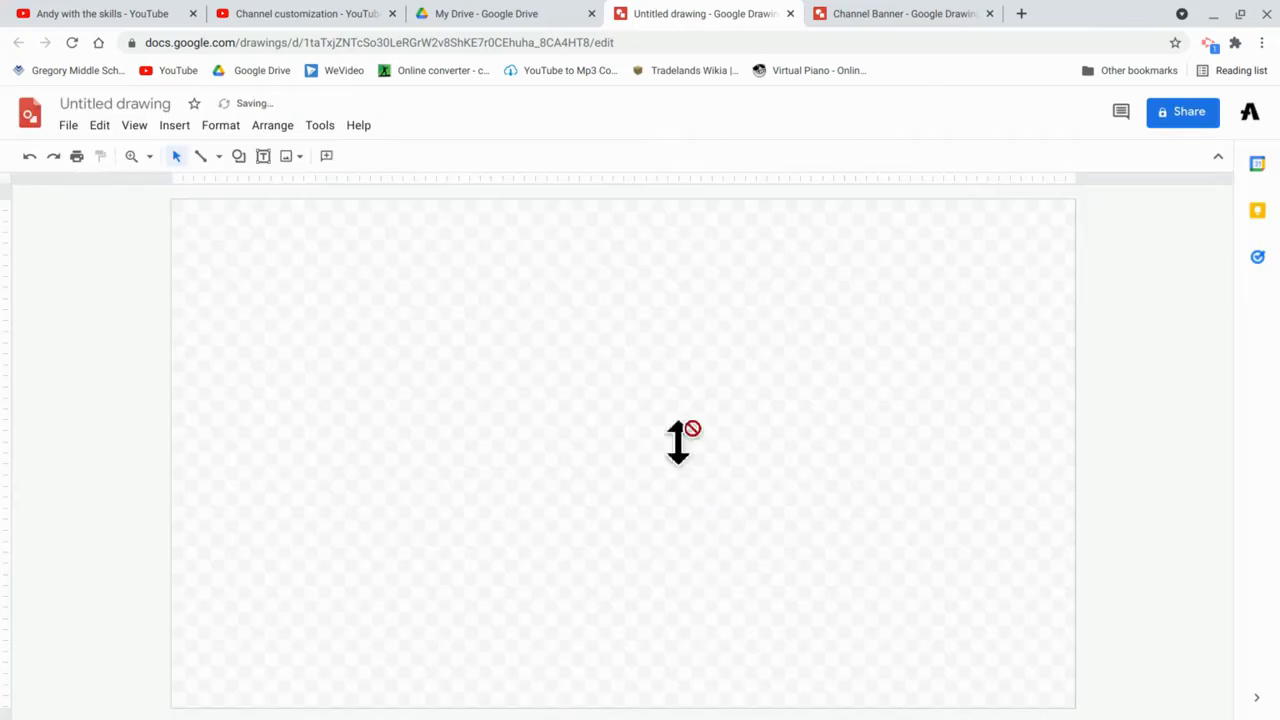
# Set the untitled drawing's custom page size to 2048 × 1152 pixels
pyautogui.click(62, 126)
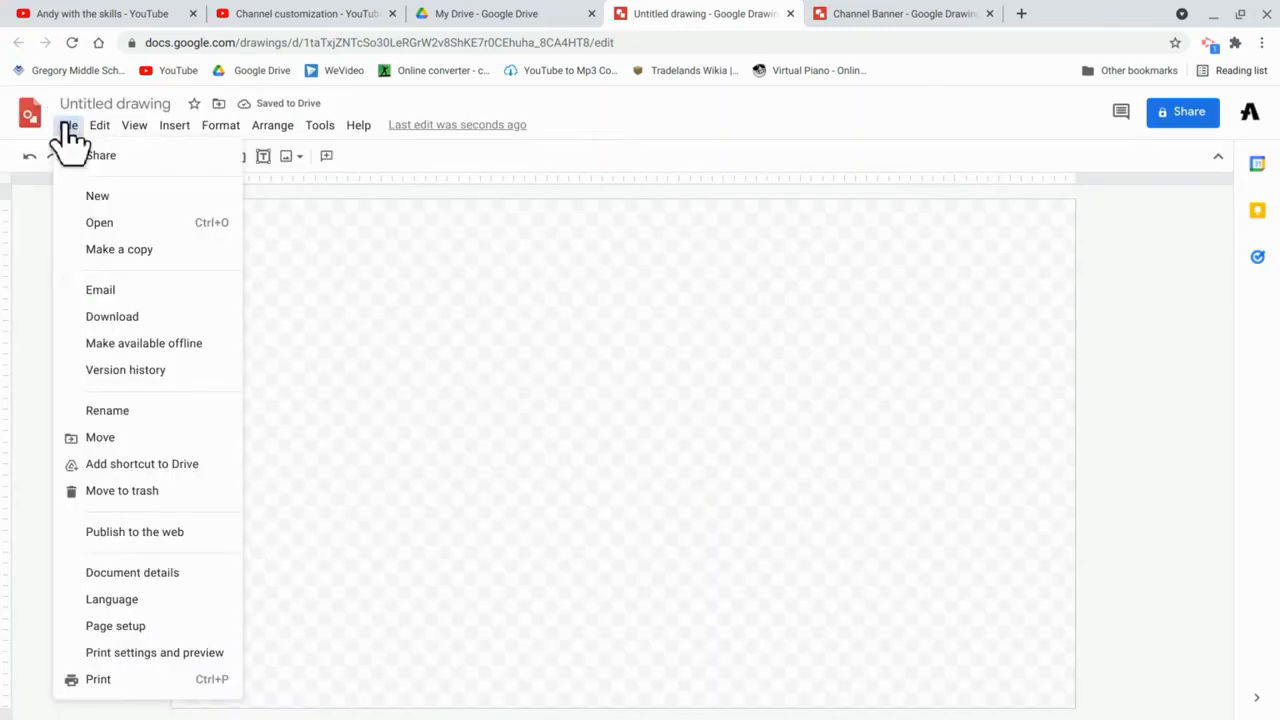
pyautogui.click(148, 624)
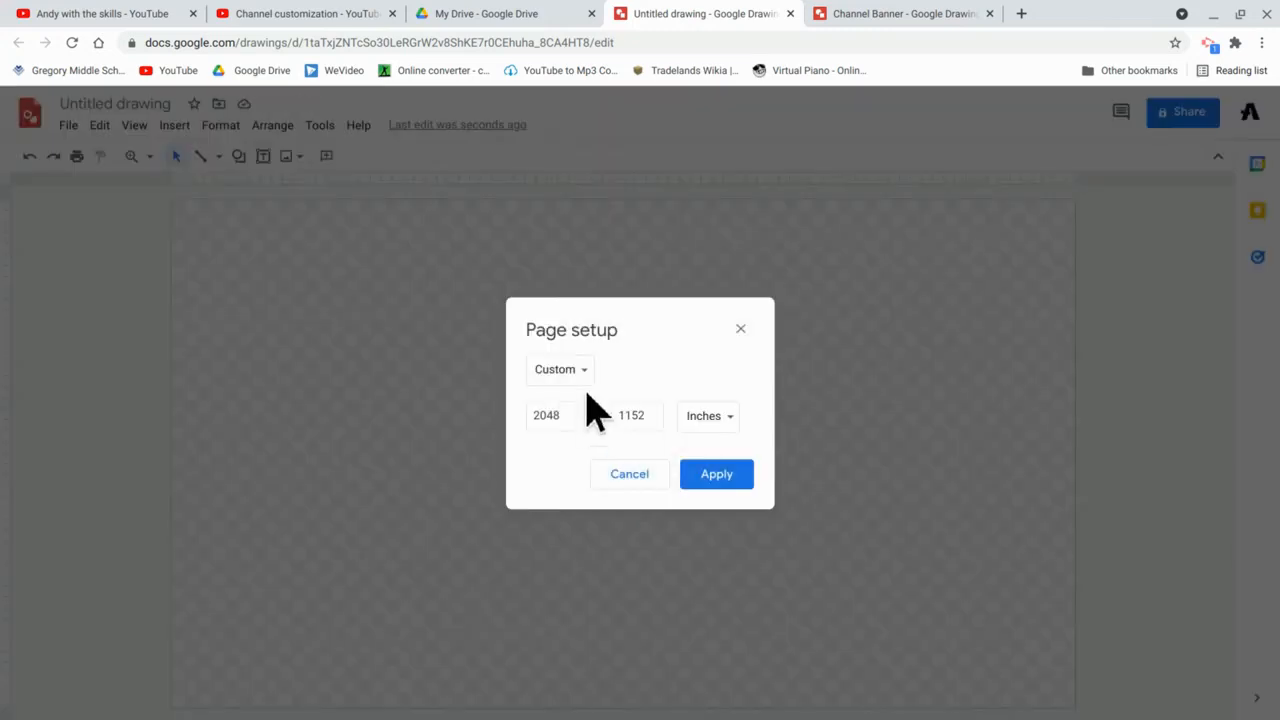
pyautogui.click(712, 420)
pyautogui.click(731, 494)
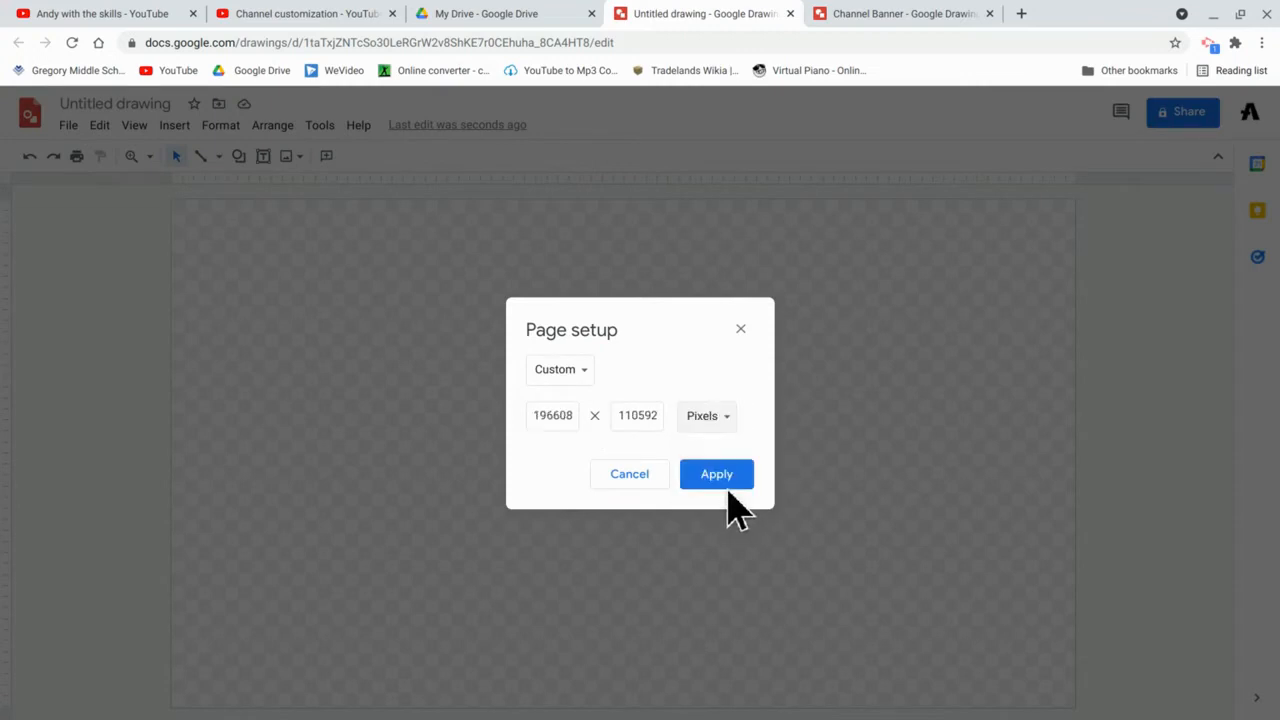
pyautogui.press('Home')
pyautogui.click(565, 413)
pyautogui.press('BackSpace')
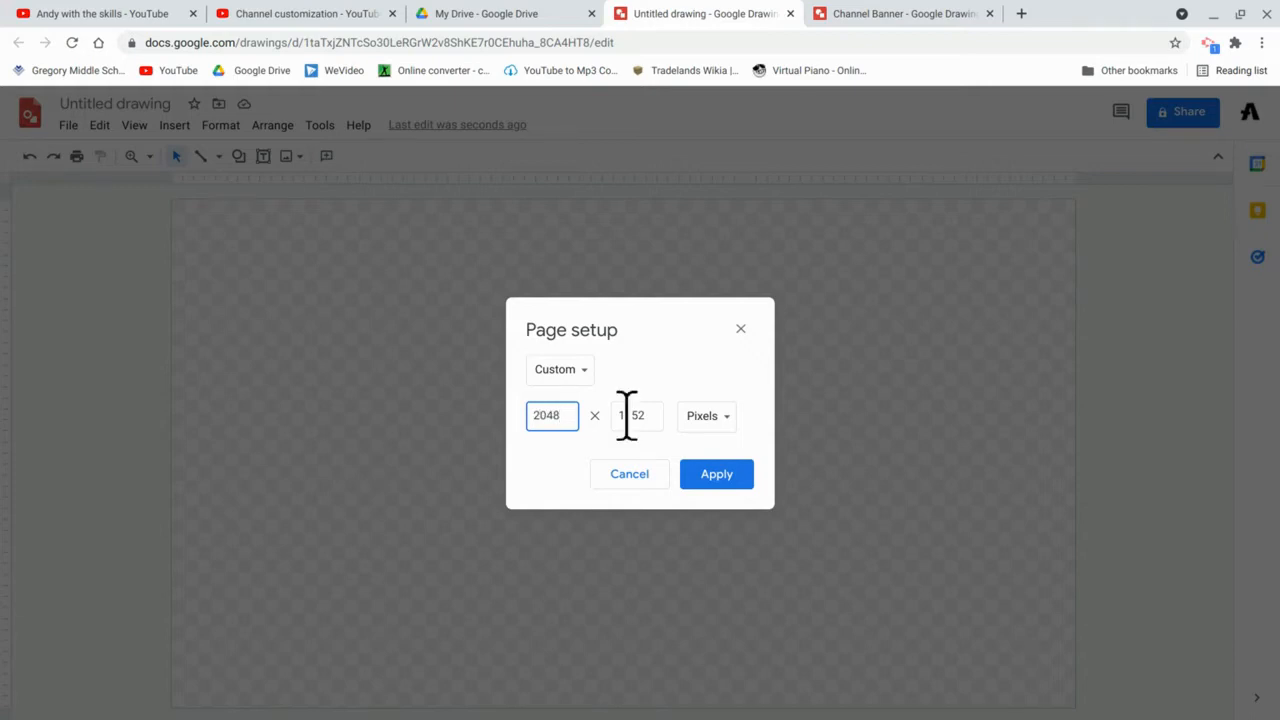
pyautogui.click(717, 476)
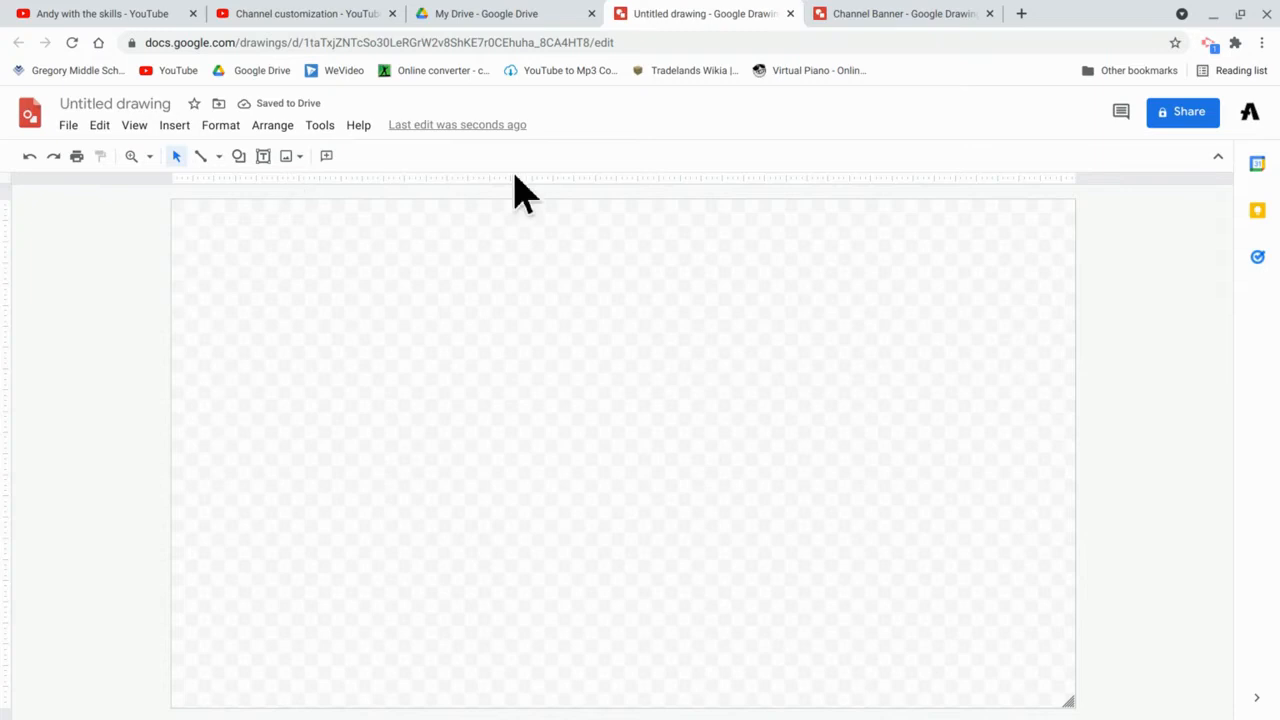
# Check the recommended banner image size in the channel's Branding settings and view the existing Channel Banner drawing
pyautogui.click(368, 18)
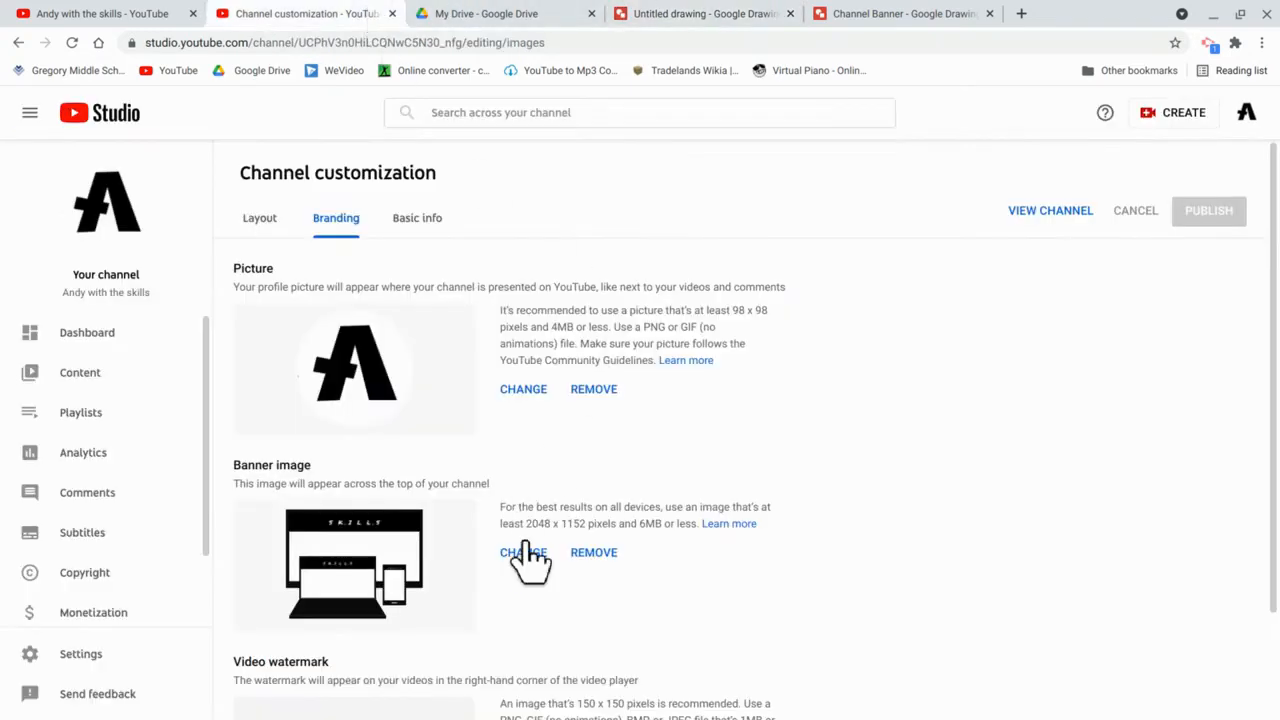
pyautogui.click(682, 14)
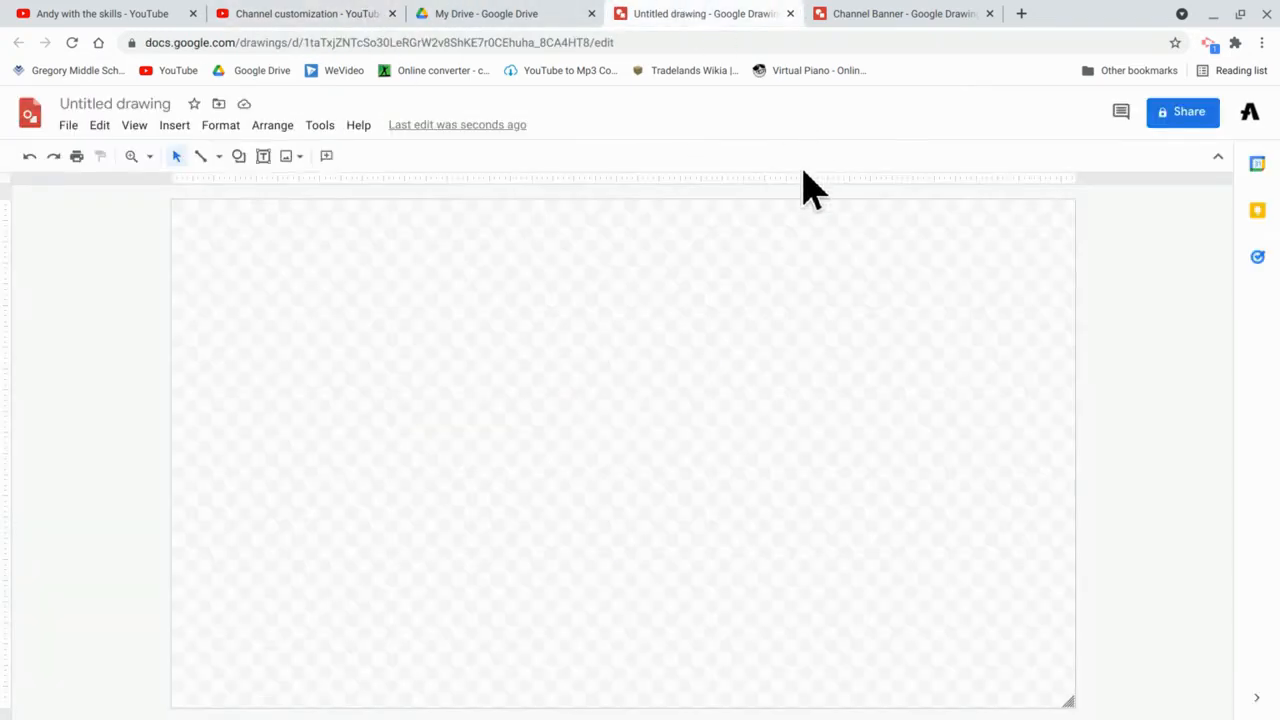
pyautogui.click(903, 15)
# Add a rectangle to the untitled drawing and stretch it to cover the whole canvas as the background
pyautogui.click(630, 14)
pyautogui.click(237, 157)
pyautogui.moveTo(279, 186)
pyautogui.click(377, 191)
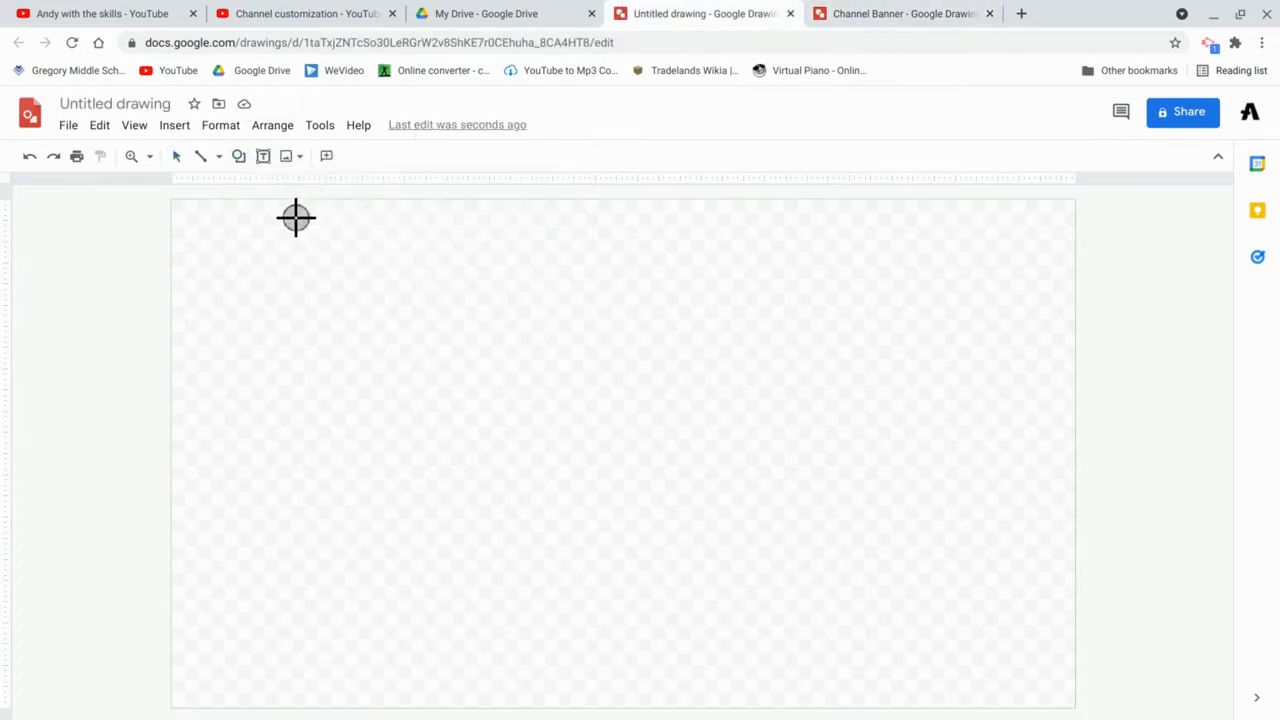
pyautogui.click(308, 255)
pyautogui.moveTo(286, 263); pyautogui.dragTo(220, 238)
pyautogui.moveTo(255, 283); pyautogui.dragTo(1077, 350)
pyautogui.moveTo(626, 348); pyautogui.dragTo(666, 705)
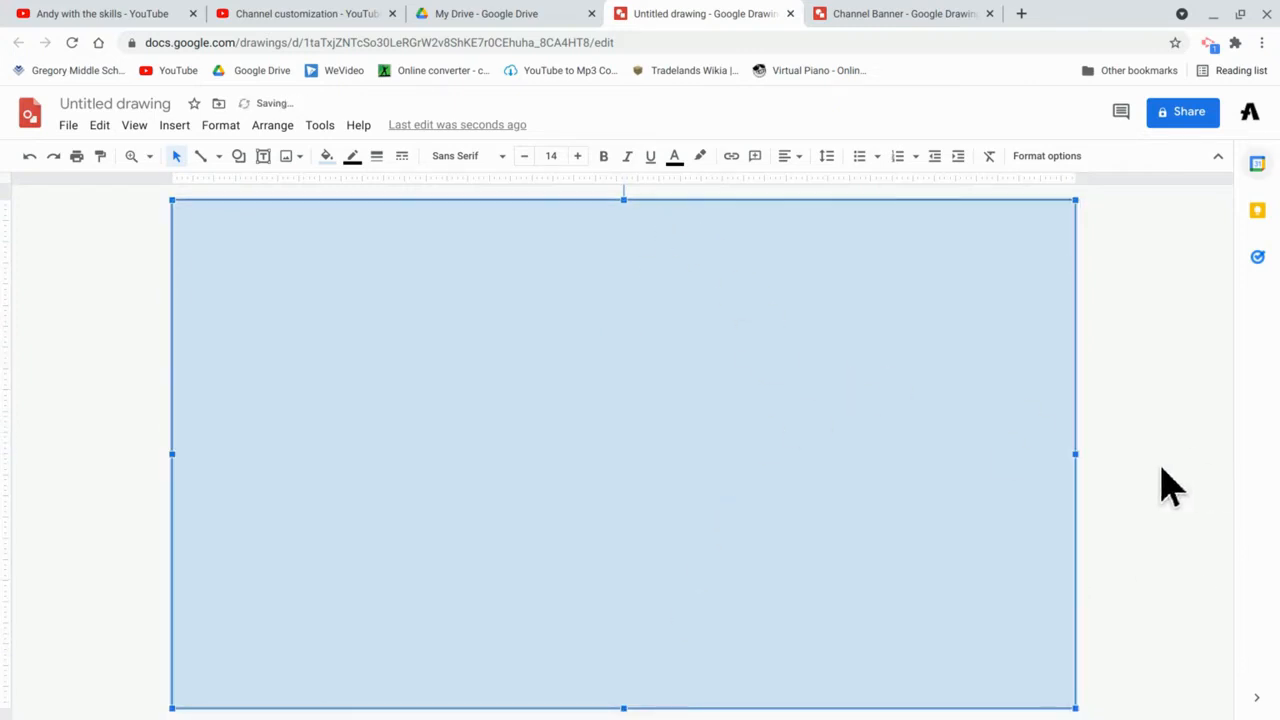
pyautogui.click(123, 429)
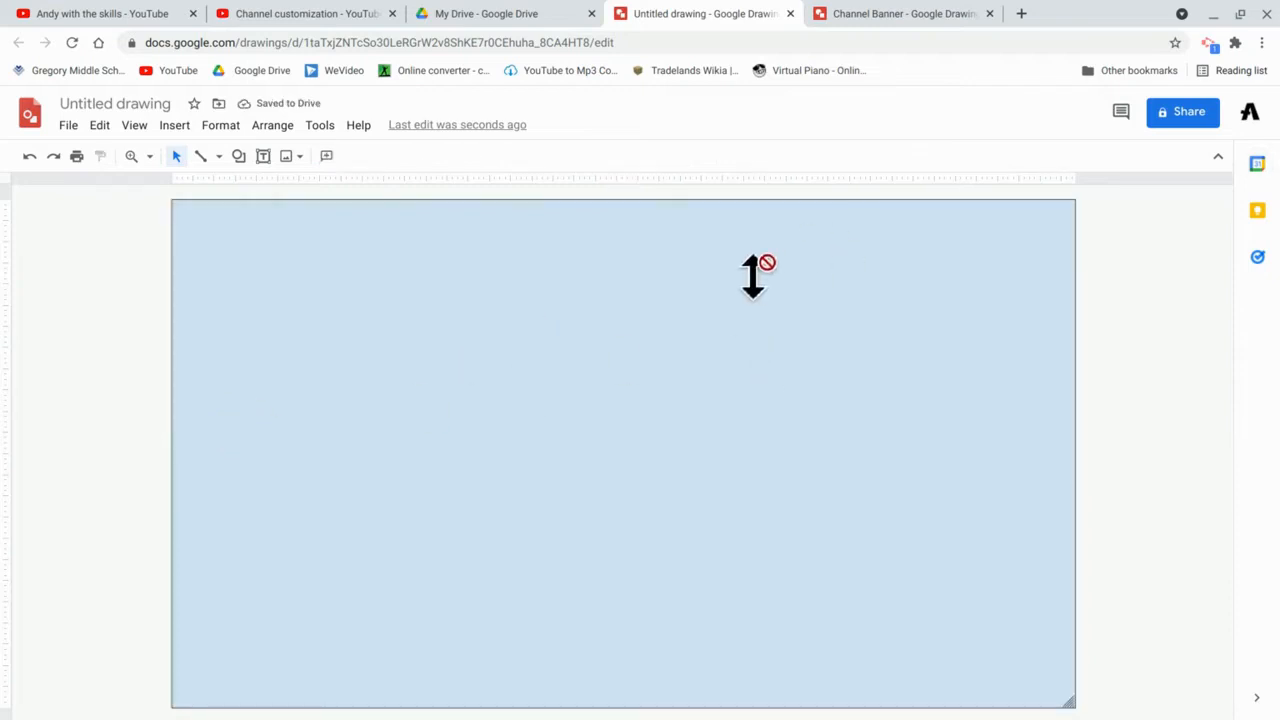
# Copy the black strip from the Channel Banner drawing into the untitled drawing and extend it to the canvas's left edge
pyautogui.click(831, 12)
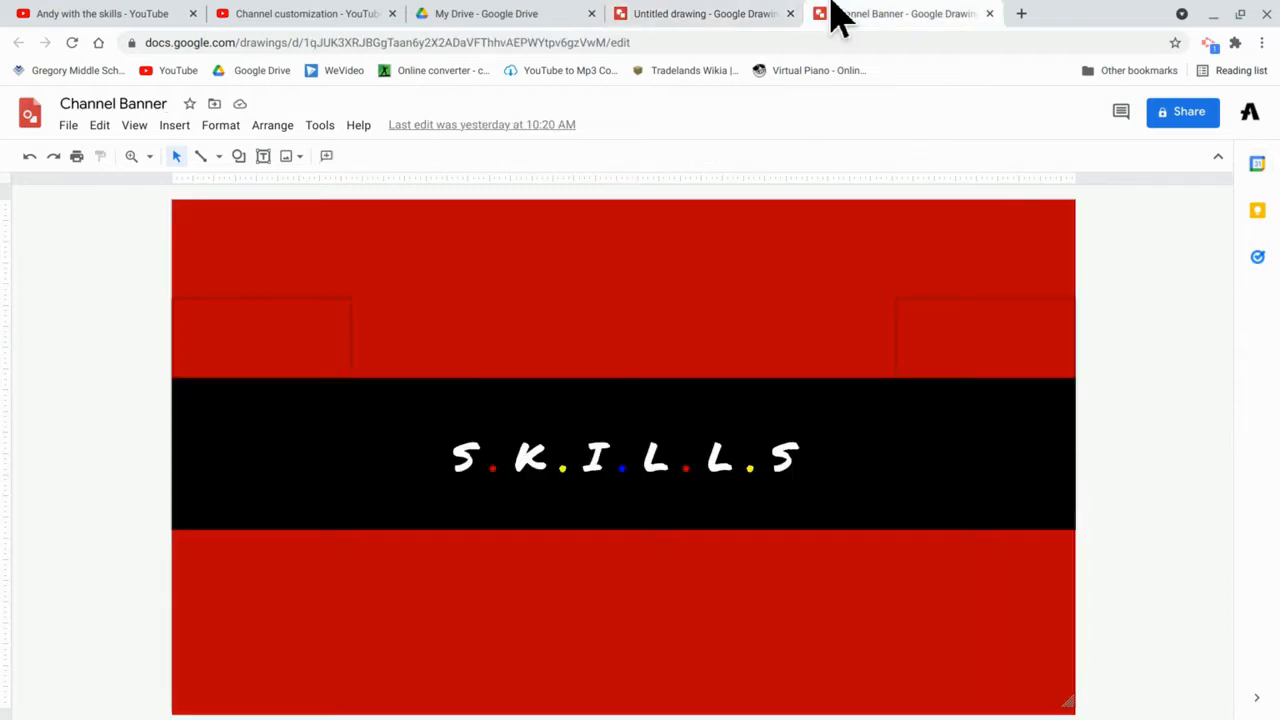
pyautogui.click(980, 450)
pyautogui.hotkey('ctrl', 'c')
pyautogui.click(720, 12)
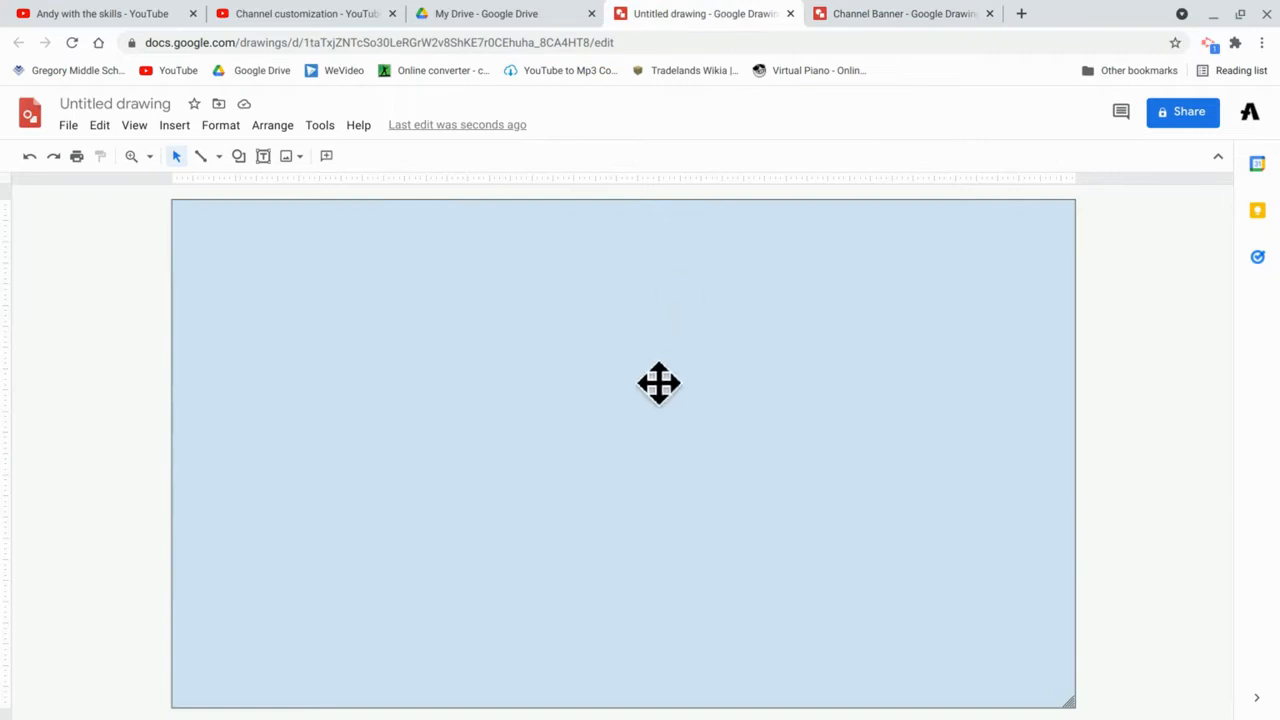
pyautogui.hotkey('ctrl', 'v')
pyautogui.moveTo(878, 405)
pyautogui.mouseDown()
pyautogui.moveTo(871, 337)
pyautogui.moveTo(883, 405)
pyautogui.mouseUp()
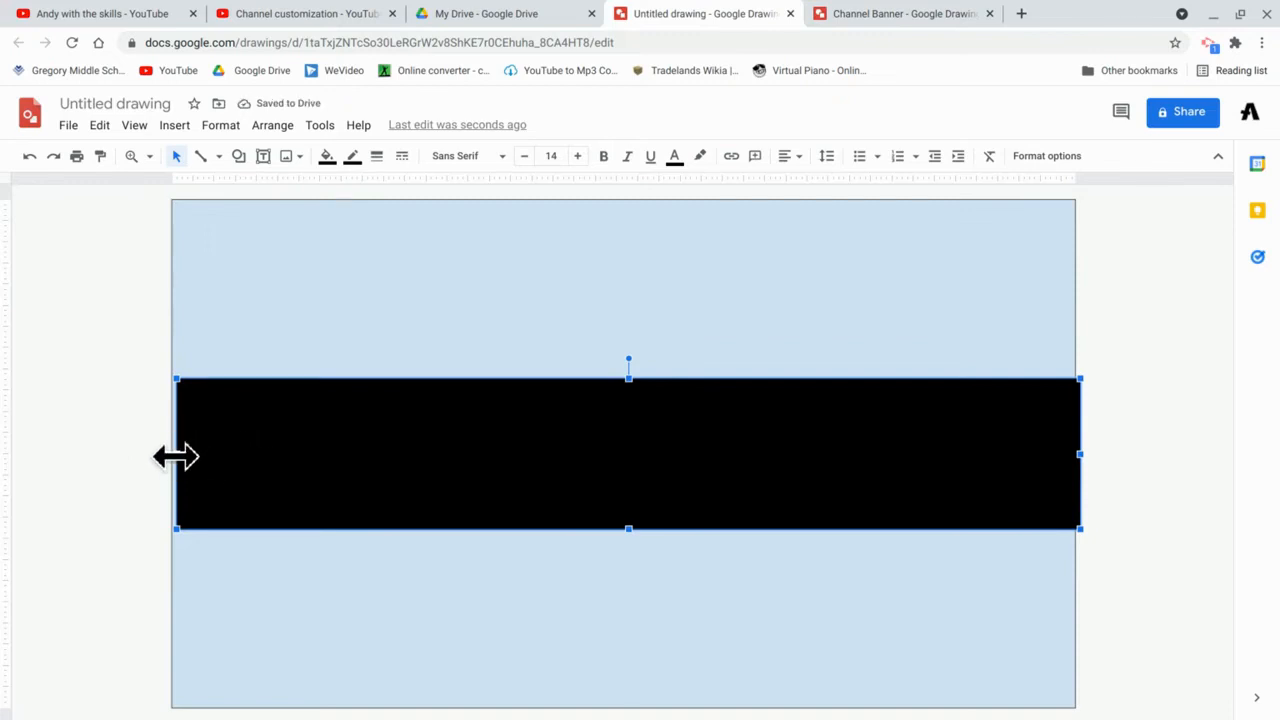
pyautogui.moveTo(176, 456); pyautogui.dragTo(166, 456)
pyautogui.click(1120, 455)
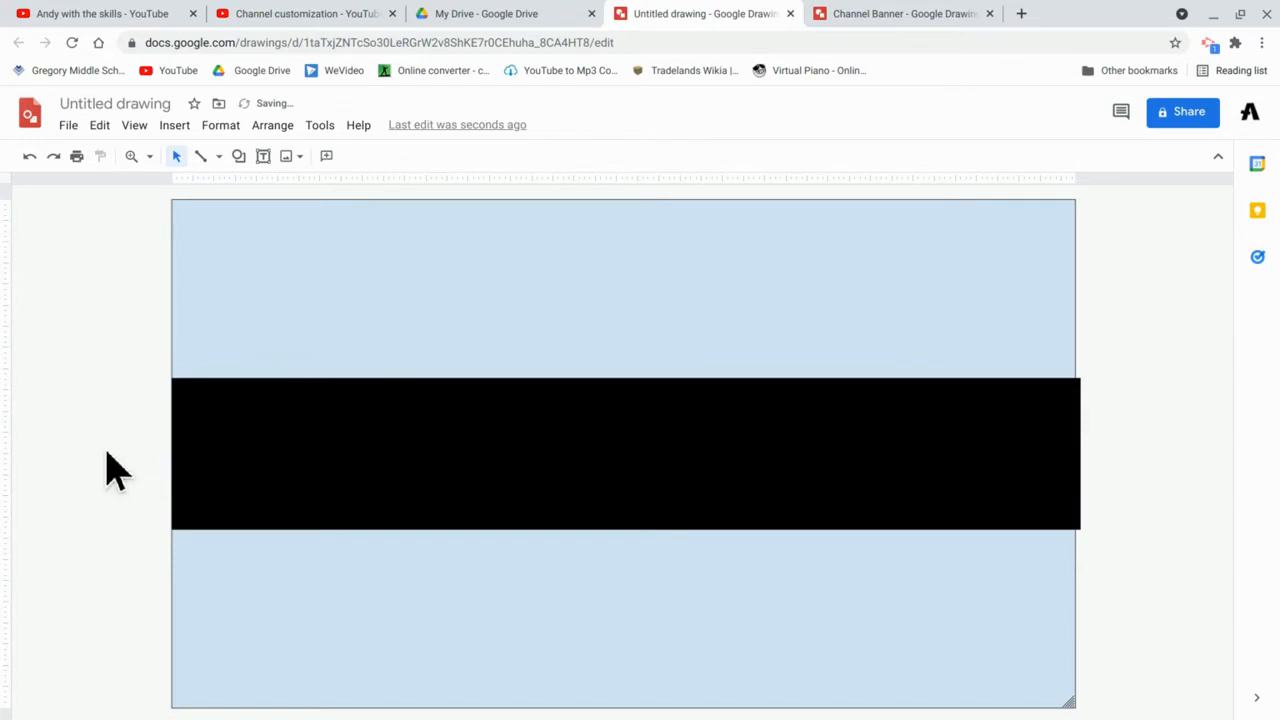
# Search Google Images for "apple" in a new browser tab and copy the Jonagold apple picture
pyautogui.click(1021, 14)
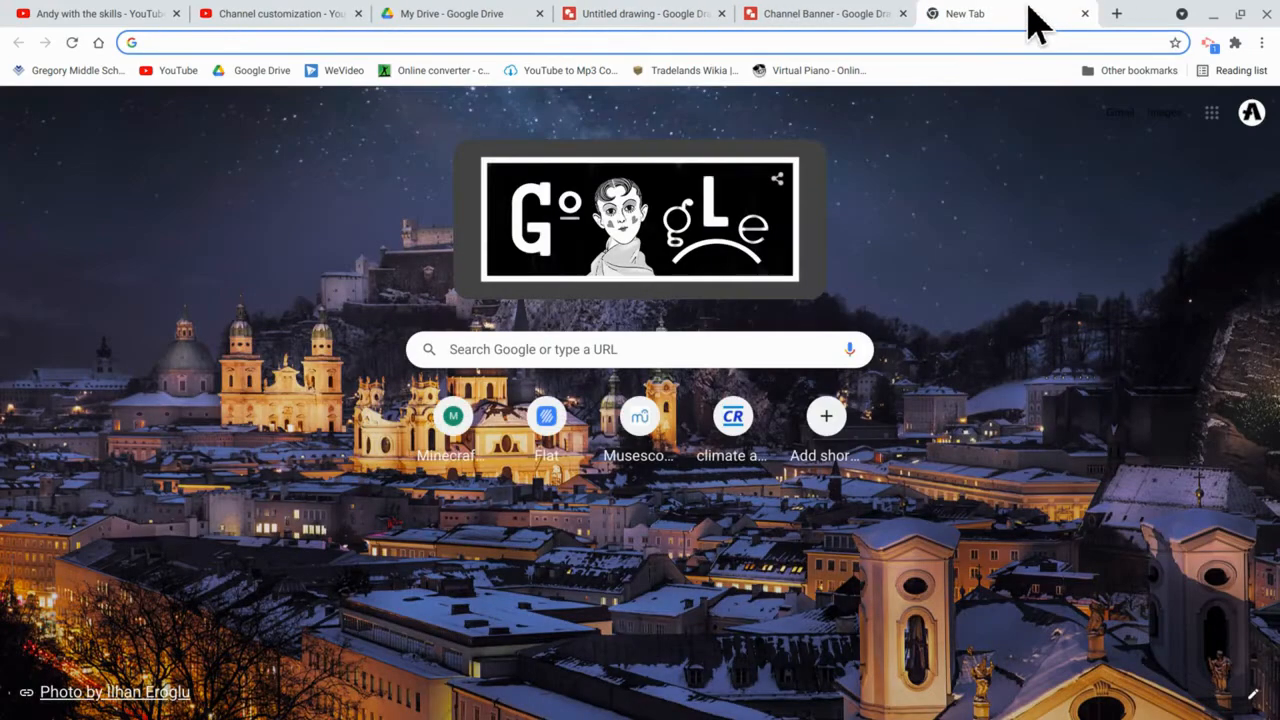
pyautogui.write('apple')
pyautogui.press('Return')
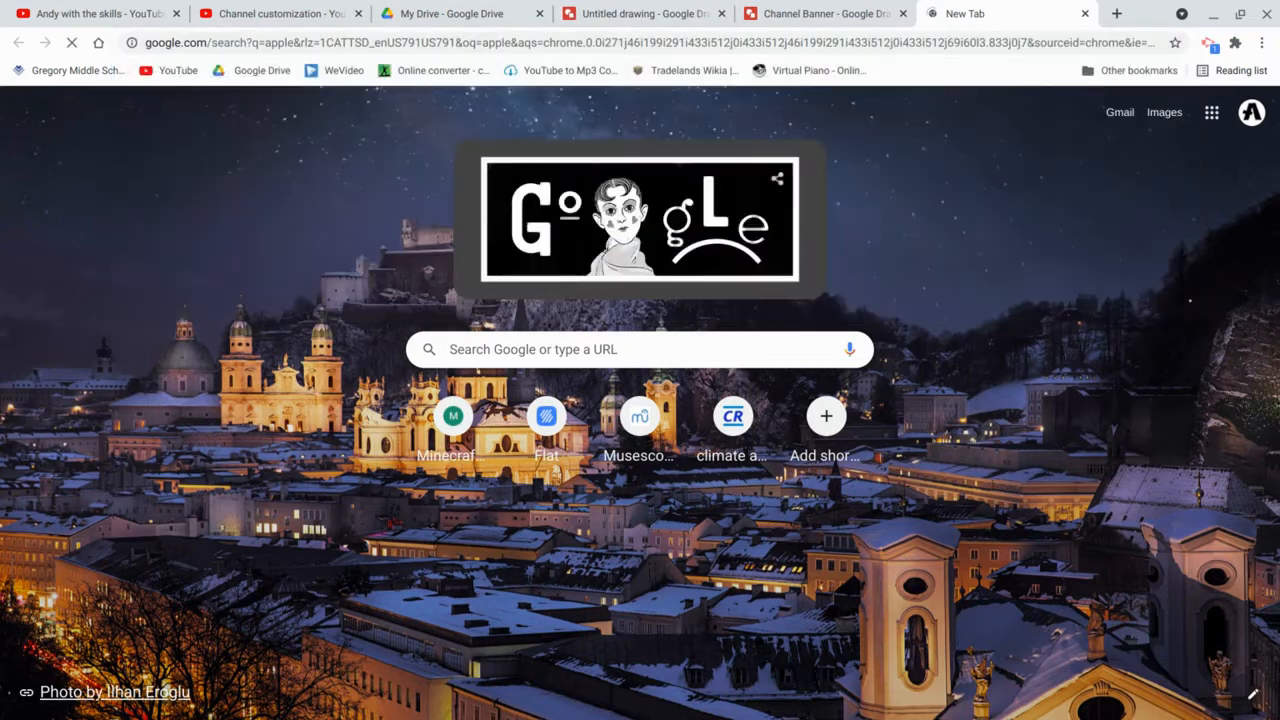
pyautogui.click(372, 182)
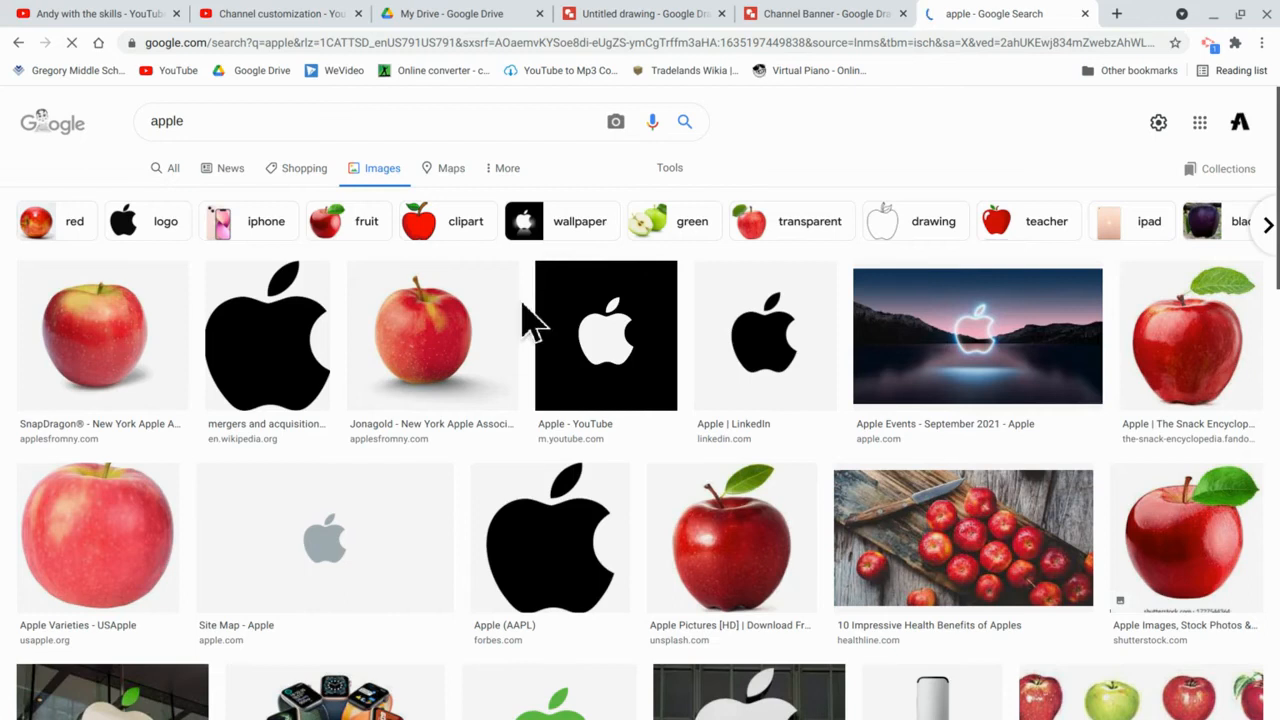
pyautogui.rightClick(490, 325)
pyautogui.click(556, 373)
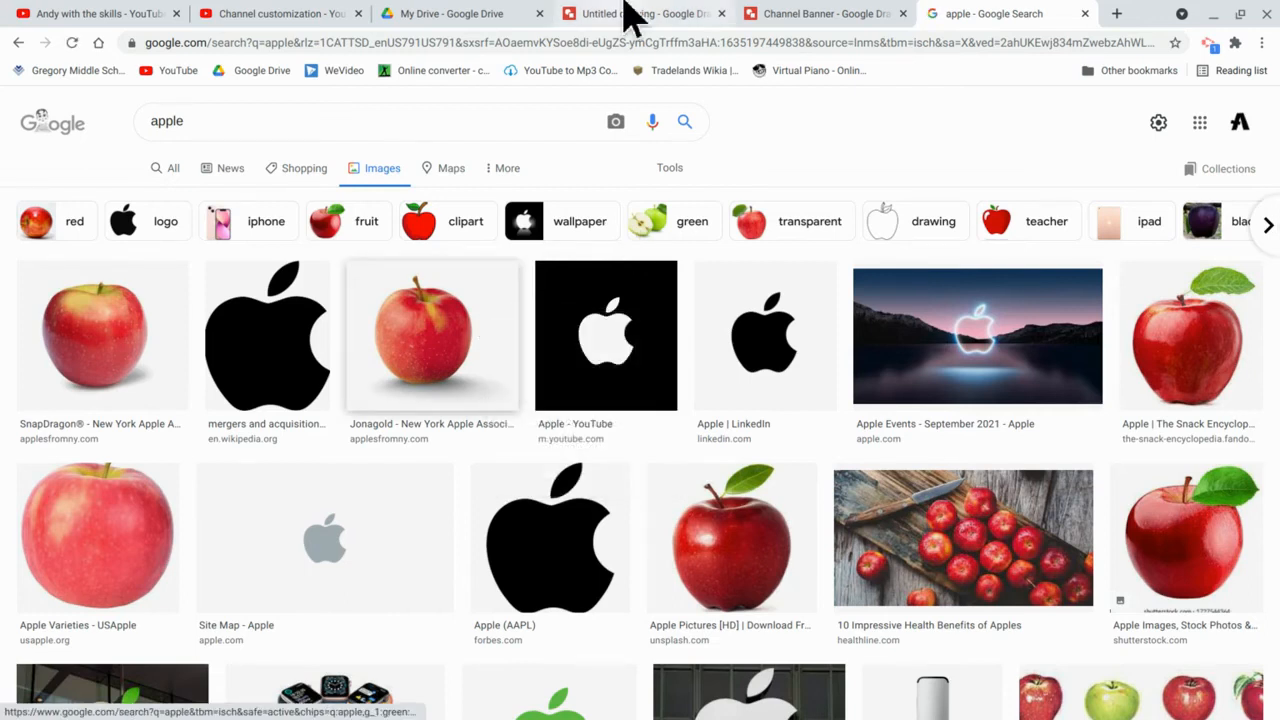
# Paste the apple picture into the untitled drawing and stretch it to cover the entire black strip
pyautogui.click(630, 13)
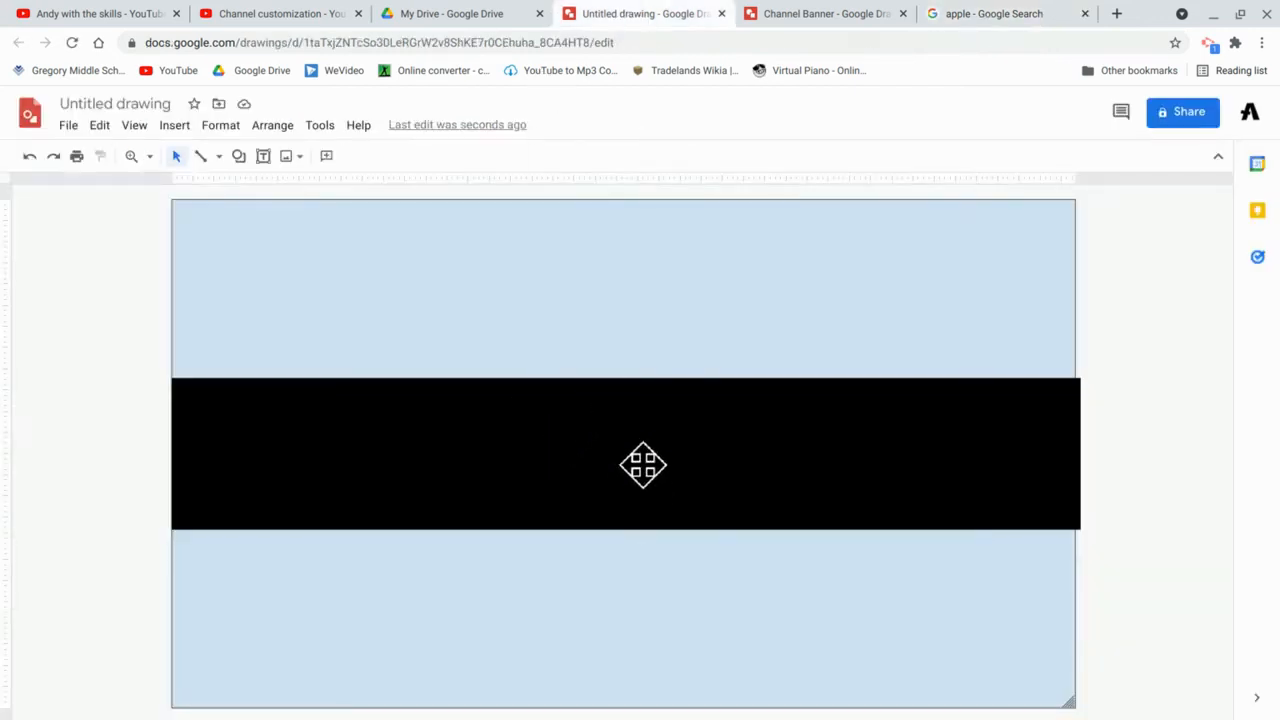
pyautogui.rightClick(643, 463)
pyautogui.click(710, 310)
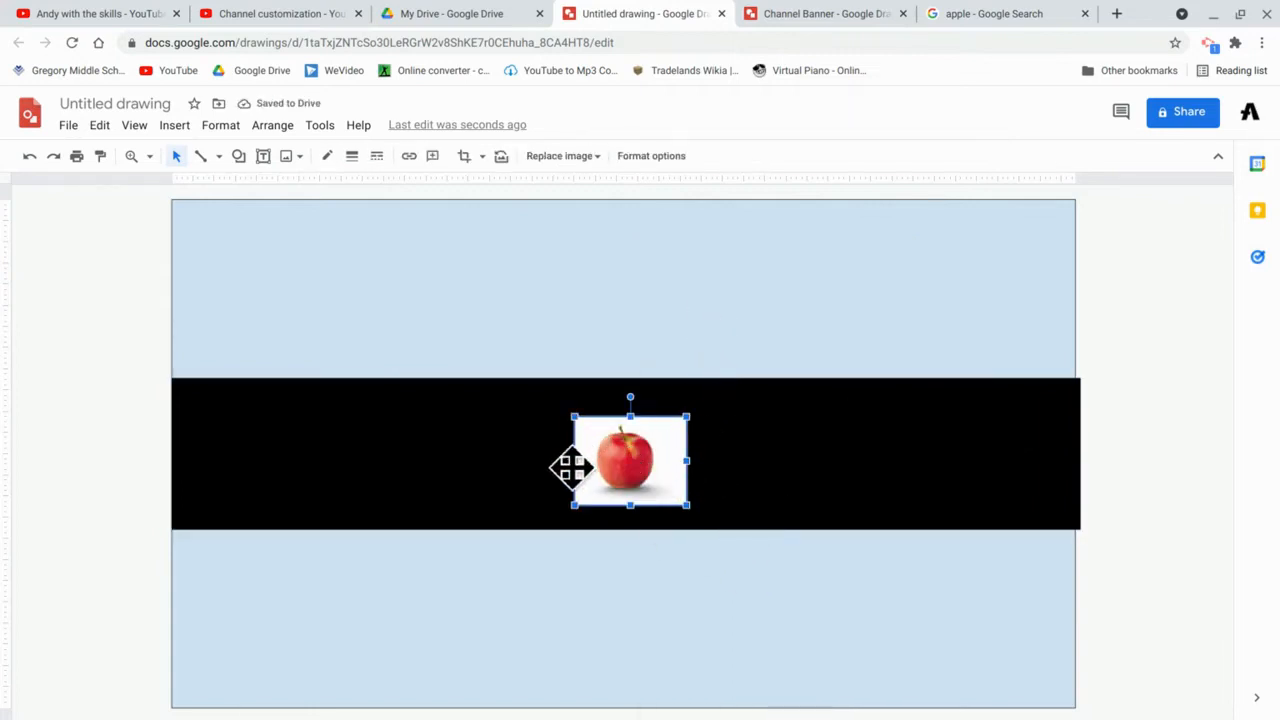
pyautogui.moveTo(570, 463); pyautogui.dragTo(172, 447)
pyautogui.moveTo(428, 416); pyautogui.dragTo(428, 378)
pyautogui.moveTo(429, 505); pyautogui.dragTo(431, 529)
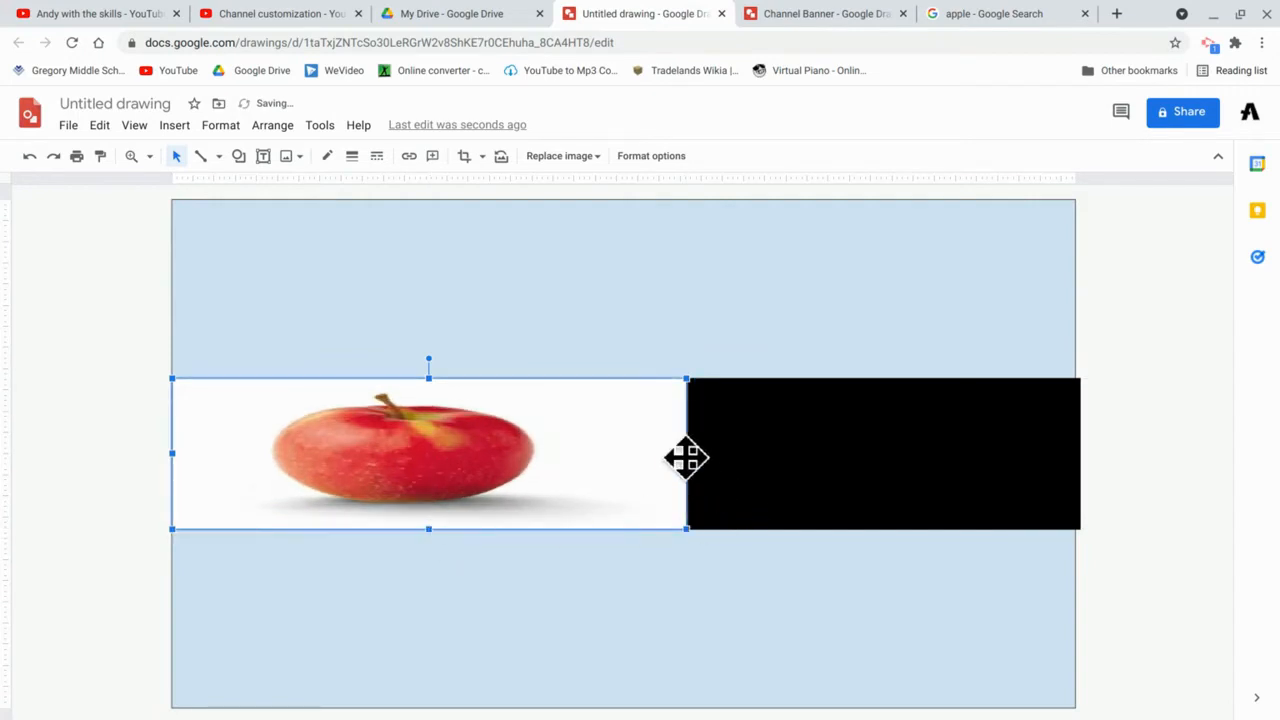
pyautogui.moveTo(687, 454); pyautogui.dragTo(1080, 456)
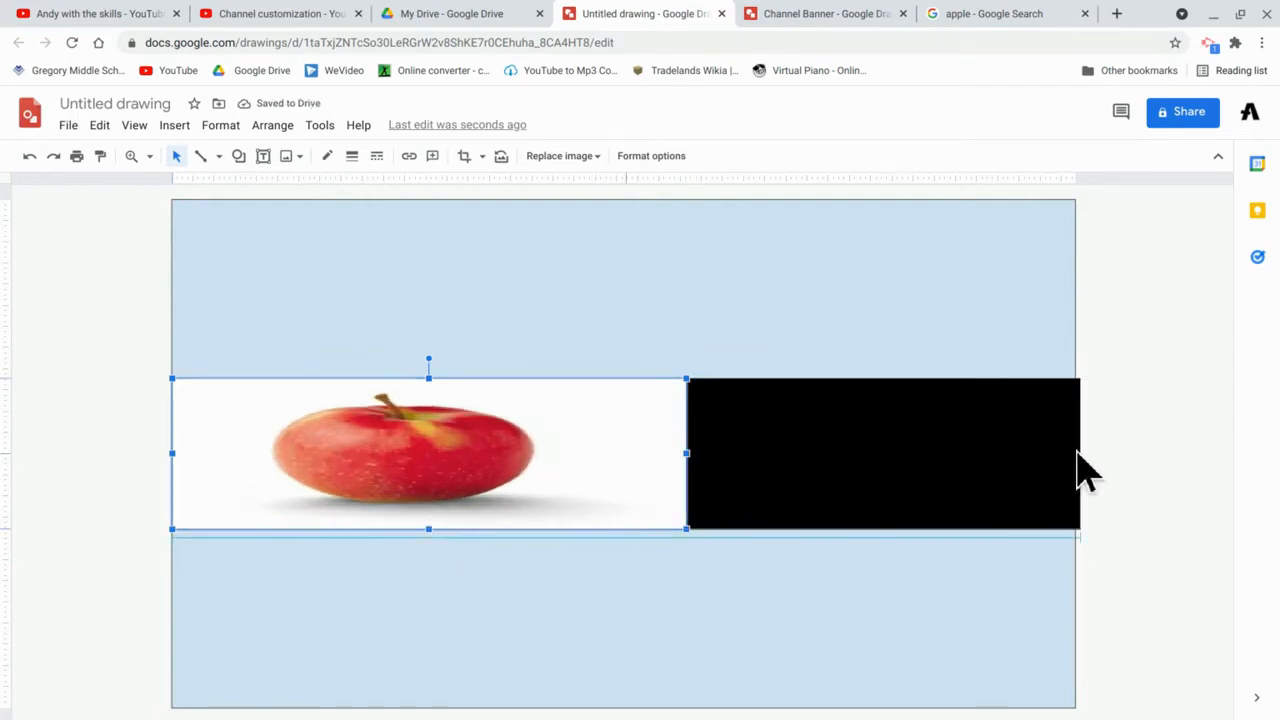
pyautogui.click(1137, 449)
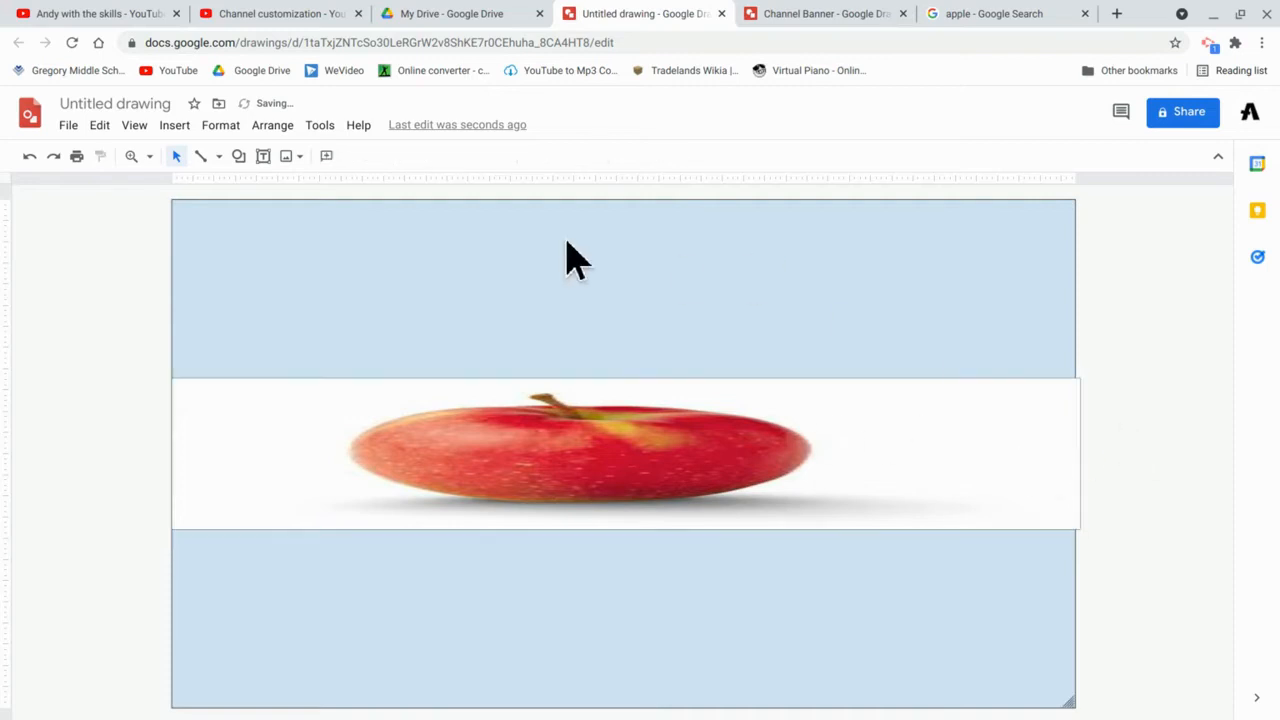
# Fill the background rectangle with solid orange
pyautogui.click(645, 340)
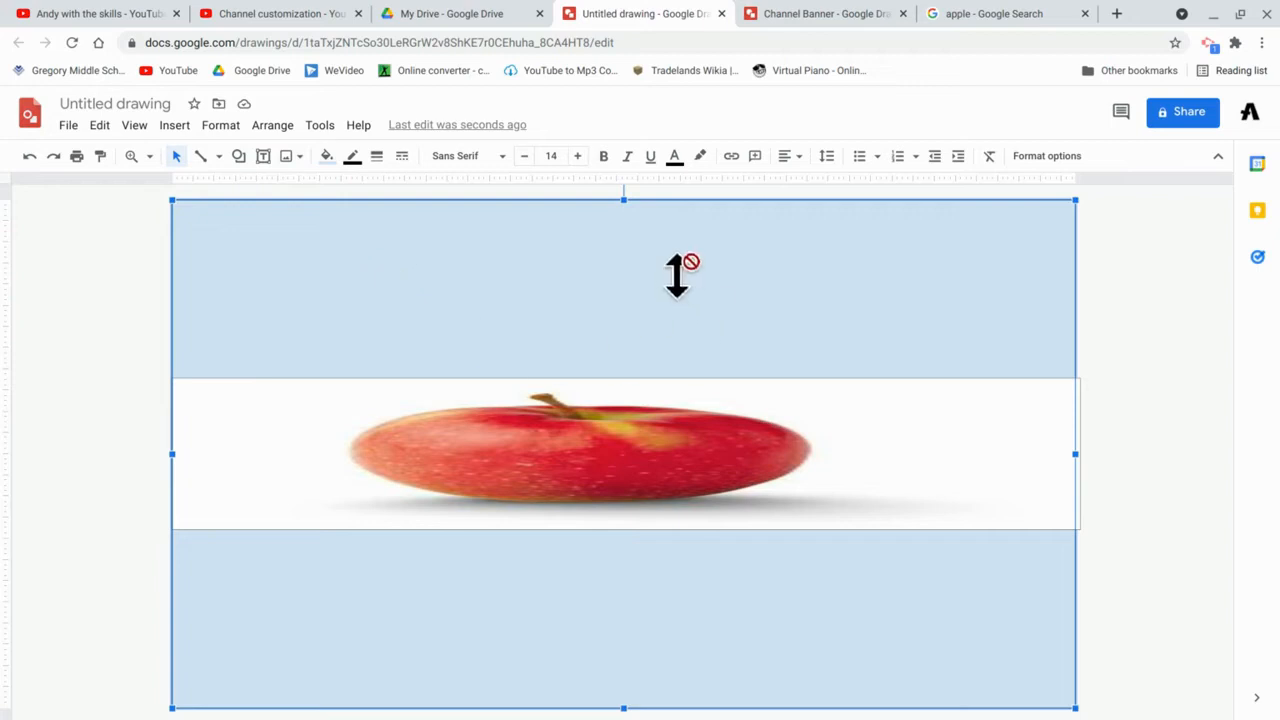
pyautogui.click(326, 160)
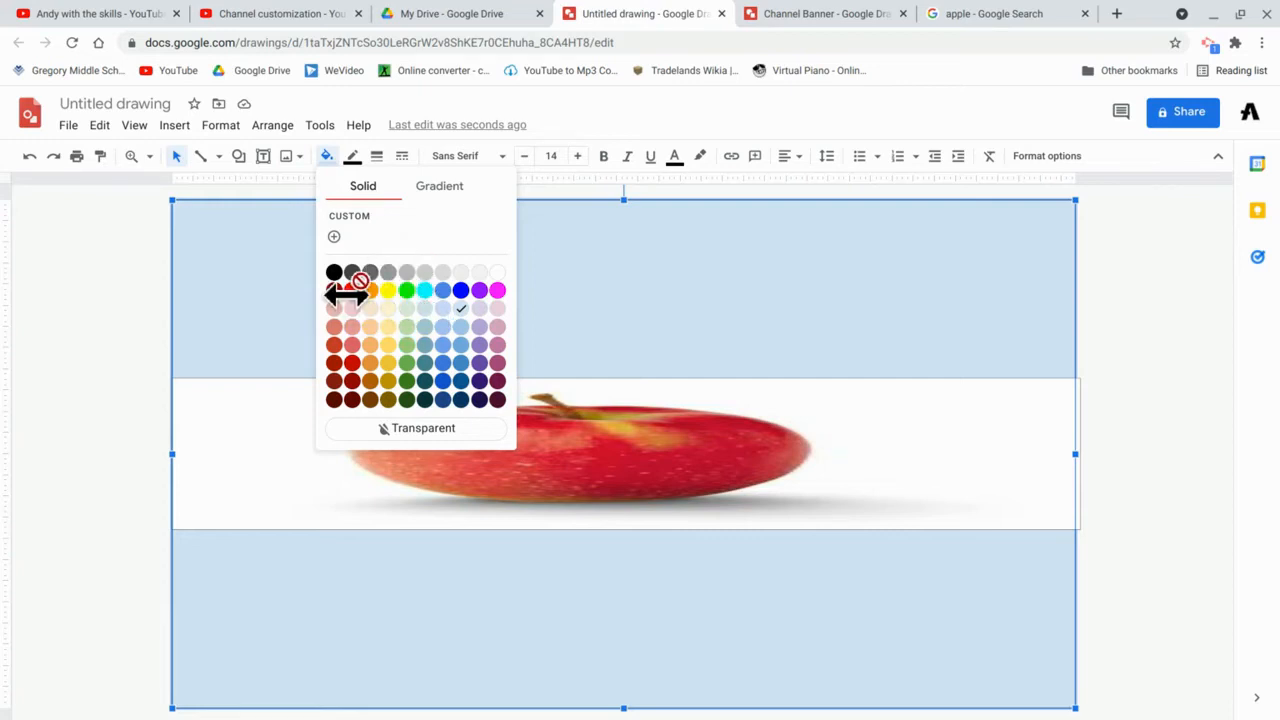
pyautogui.click(370, 291)
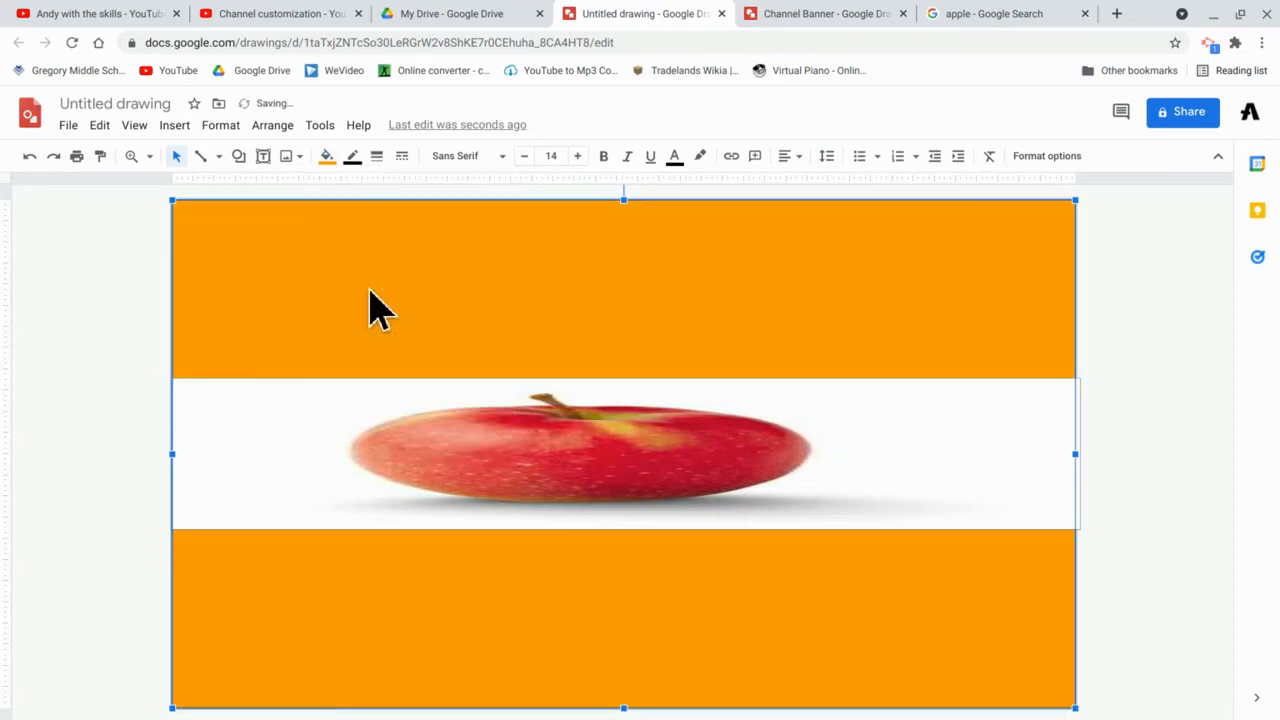
# Change the background rectangle's fill to solid red
pyautogui.click(327, 157)
pyautogui.click(479, 290)
pyautogui.click(327, 157)
pyautogui.click(352, 291)
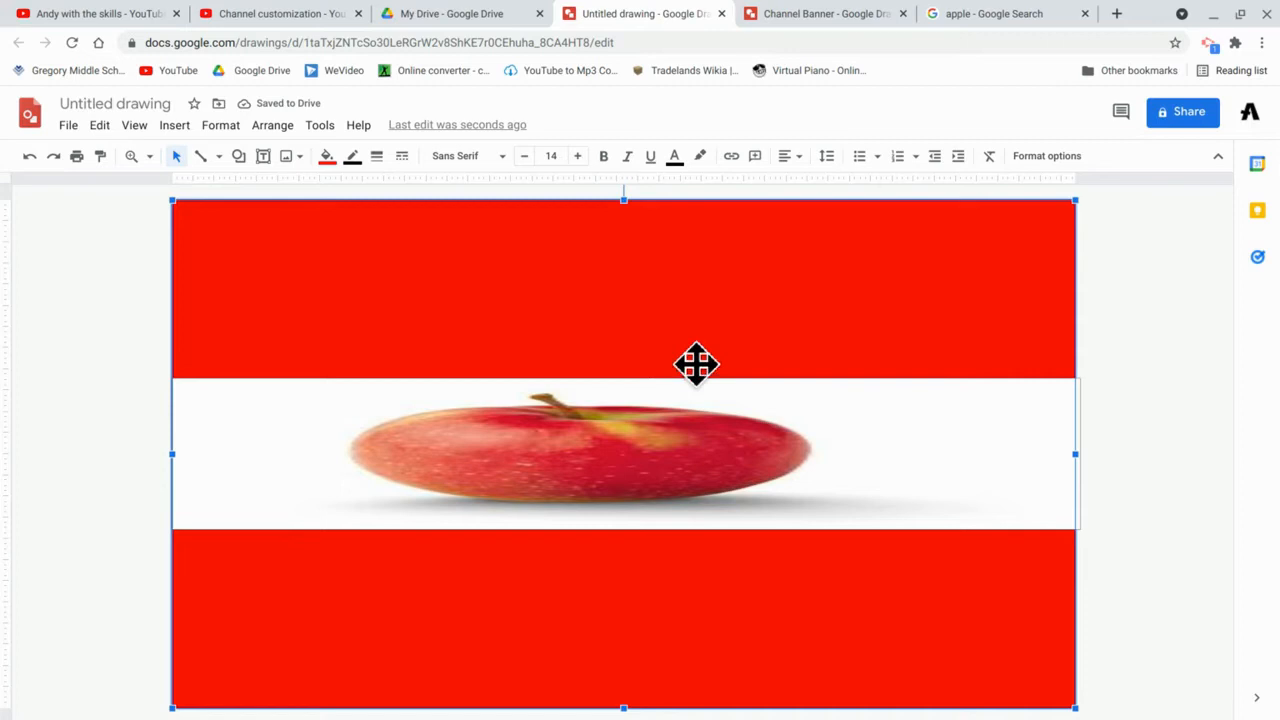
pyautogui.click(1124, 460)
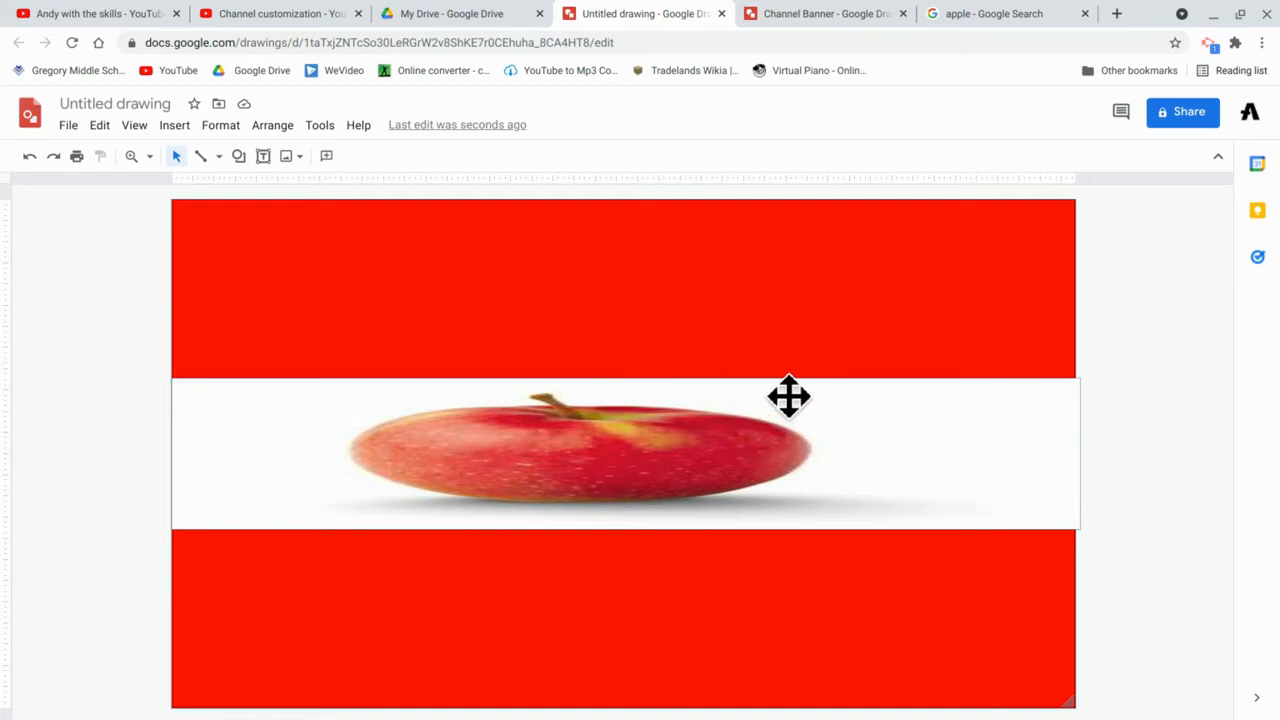
# Download the drawing as a JPEG image named Apple.jpg into the Downloads folder
pyautogui.click(66, 127)
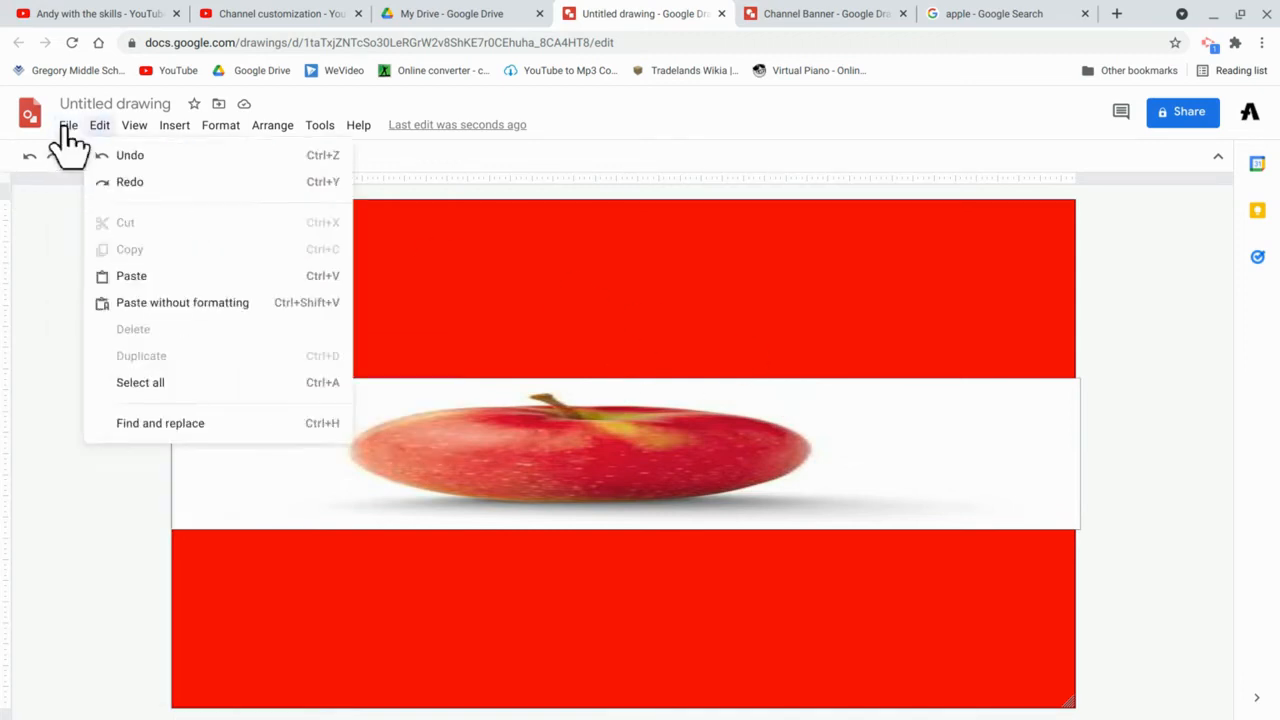
pyautogui.moveTo(152, 320)
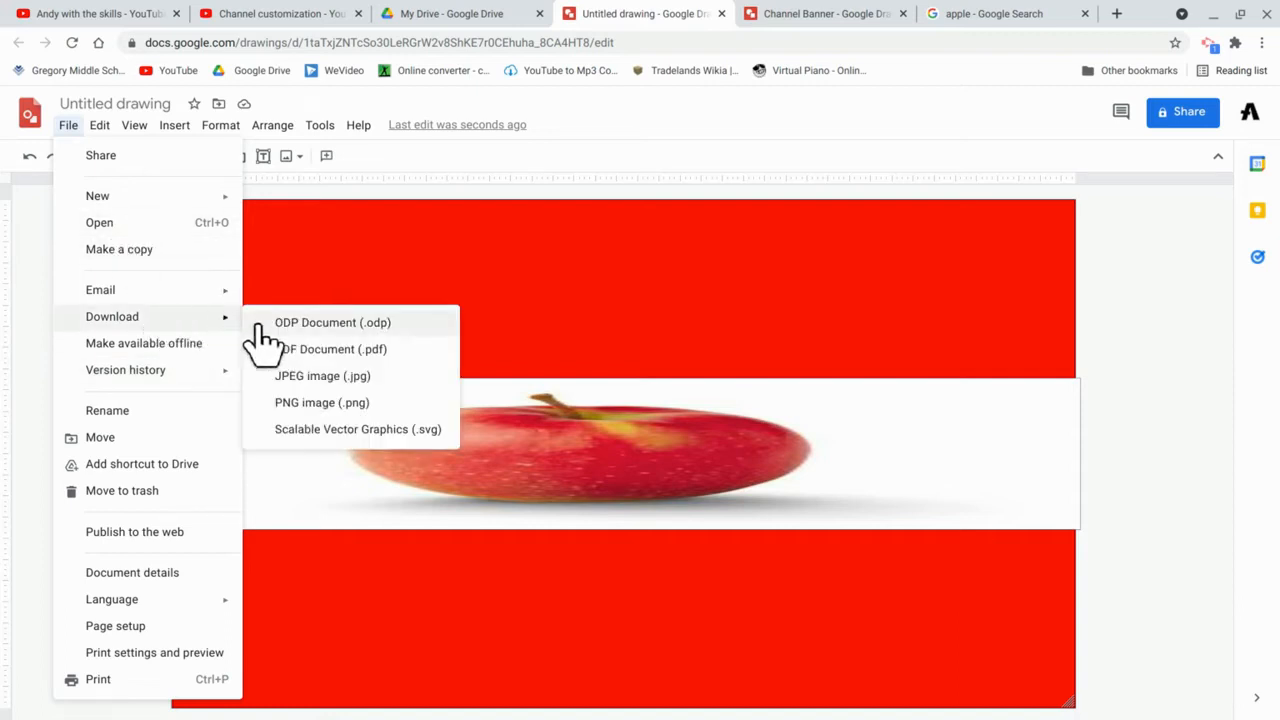
pyautogui.click(337, 380)
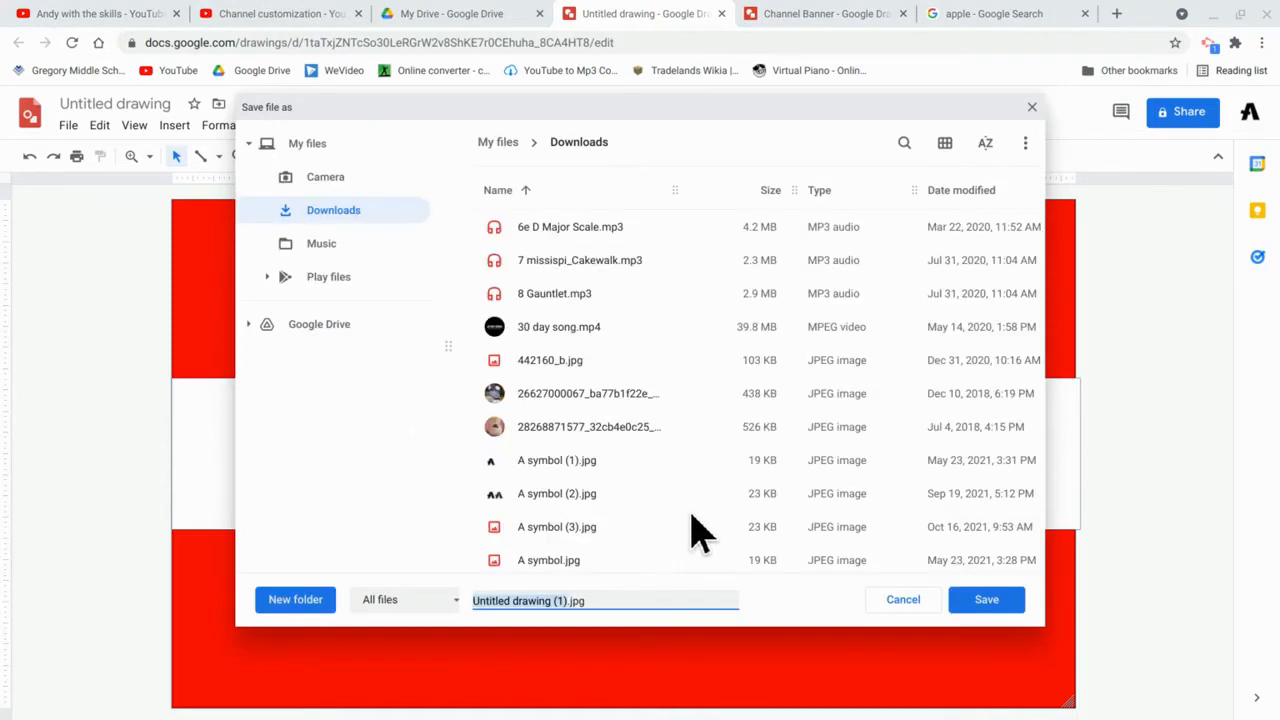
pyautogui.press('BackSpace')
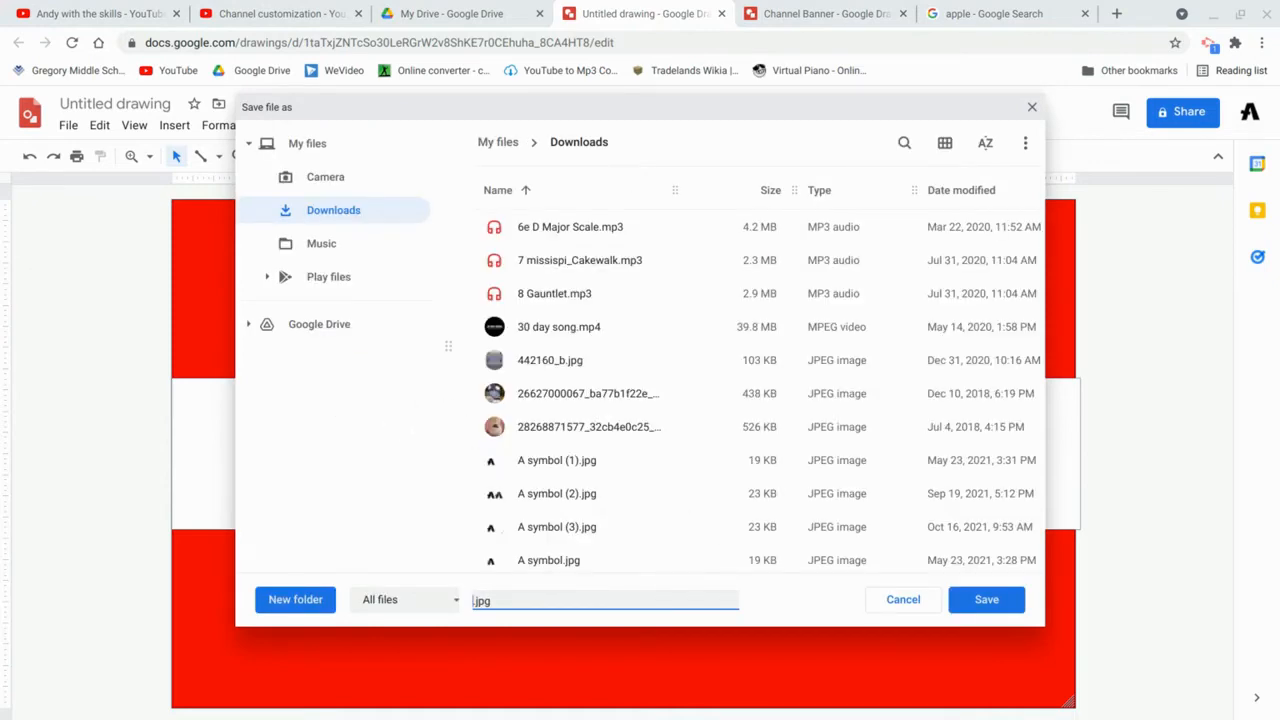
pyautogui.click(986, 600)
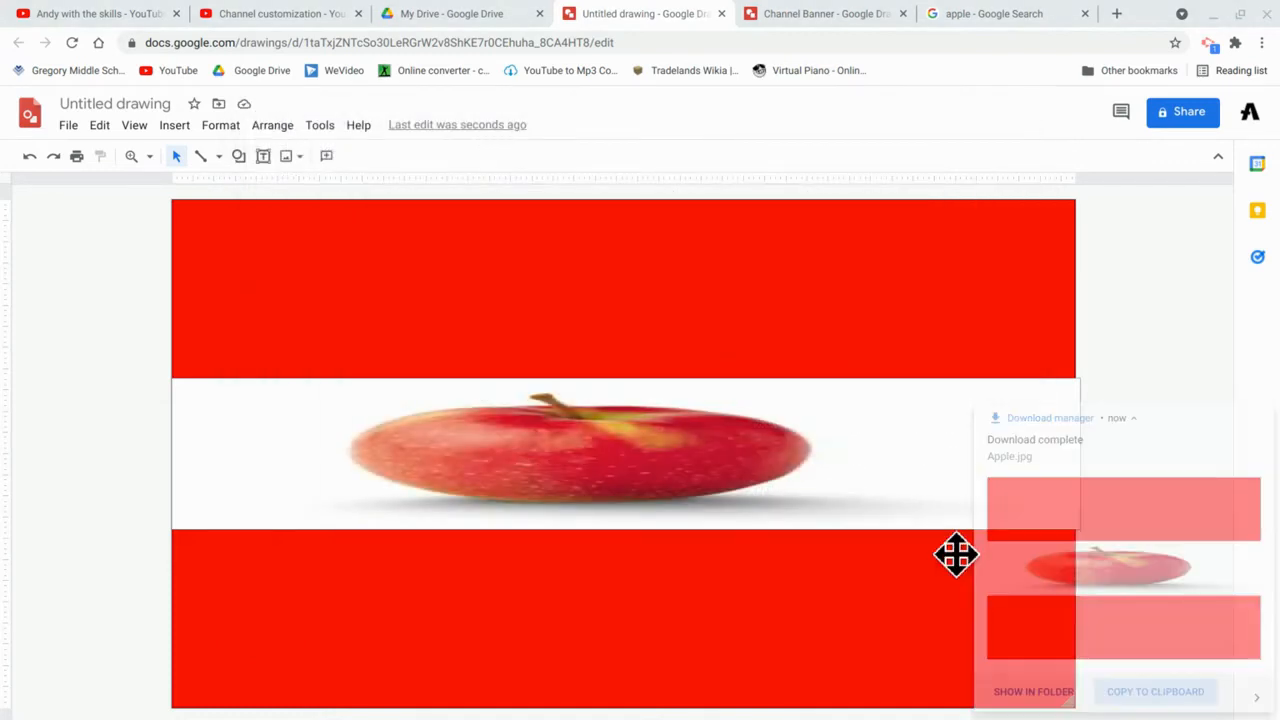
# Replace the channel's banner image in YouTube Studio with Apple.jpg and publish the change
pyautogui.click(236, 14)
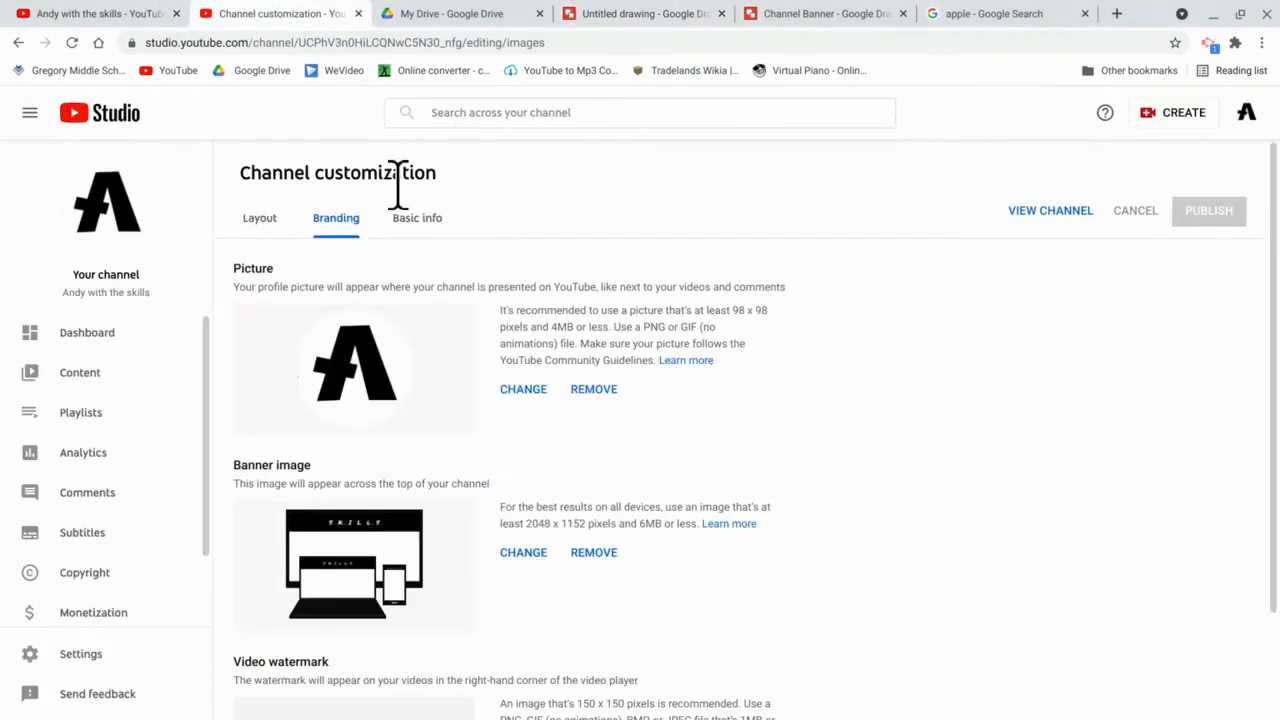
pyautogui.click(515, 555)
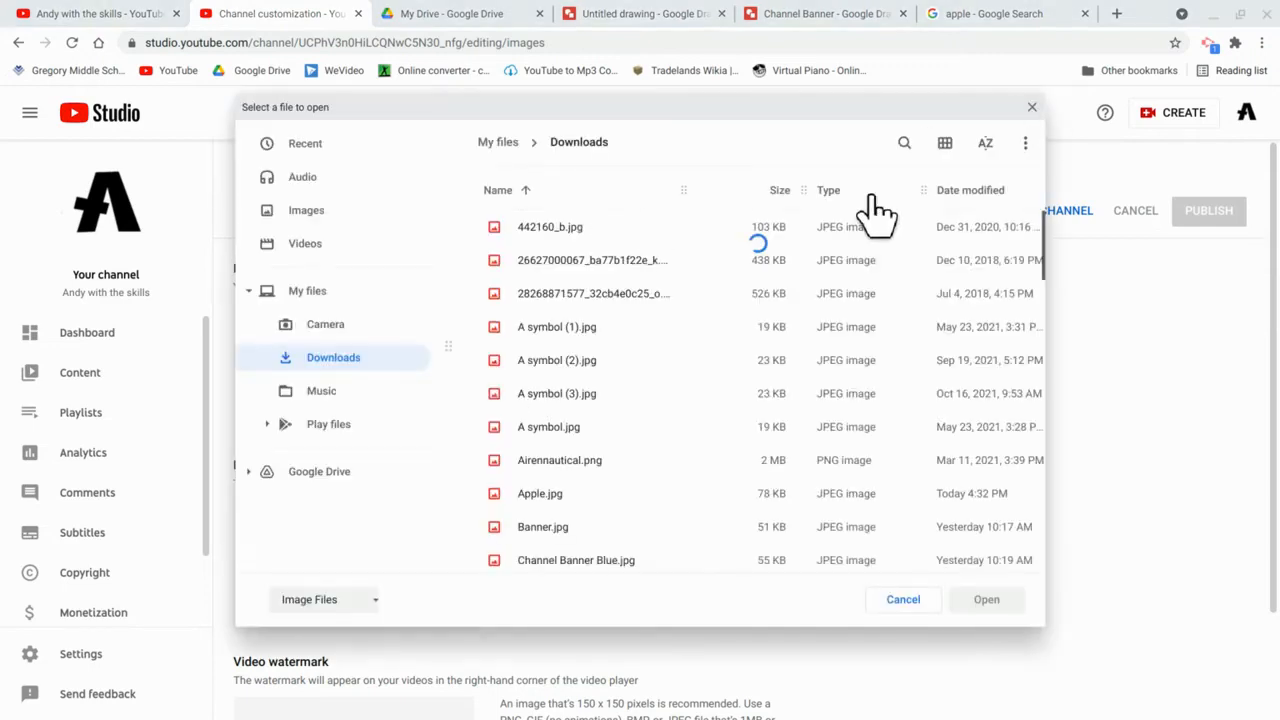
pyautogui.click(598, 493)
pyautogui.click(968, 604)
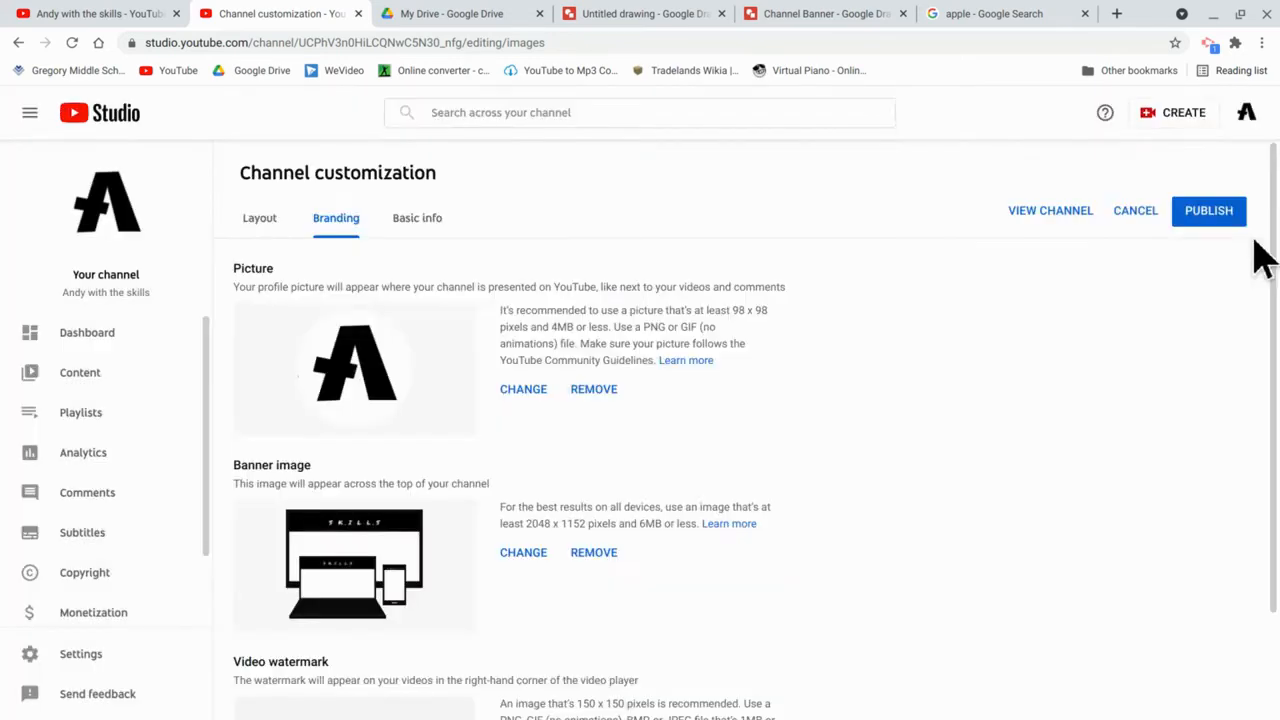
pyautogui.click(1210, 213)
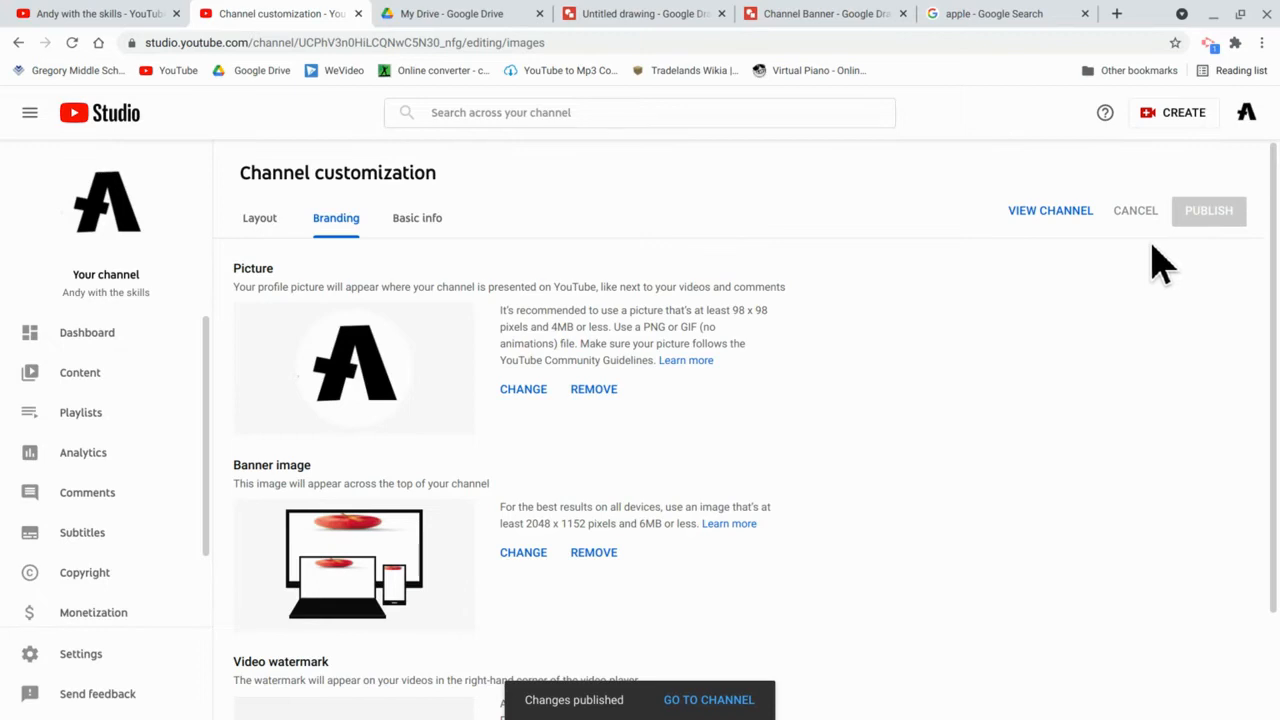
# Switch to the YouTube app and examine the channel's banner and header color across its Home, About, Channels and Videos sections
pyautogui.moveTo(840, 716)
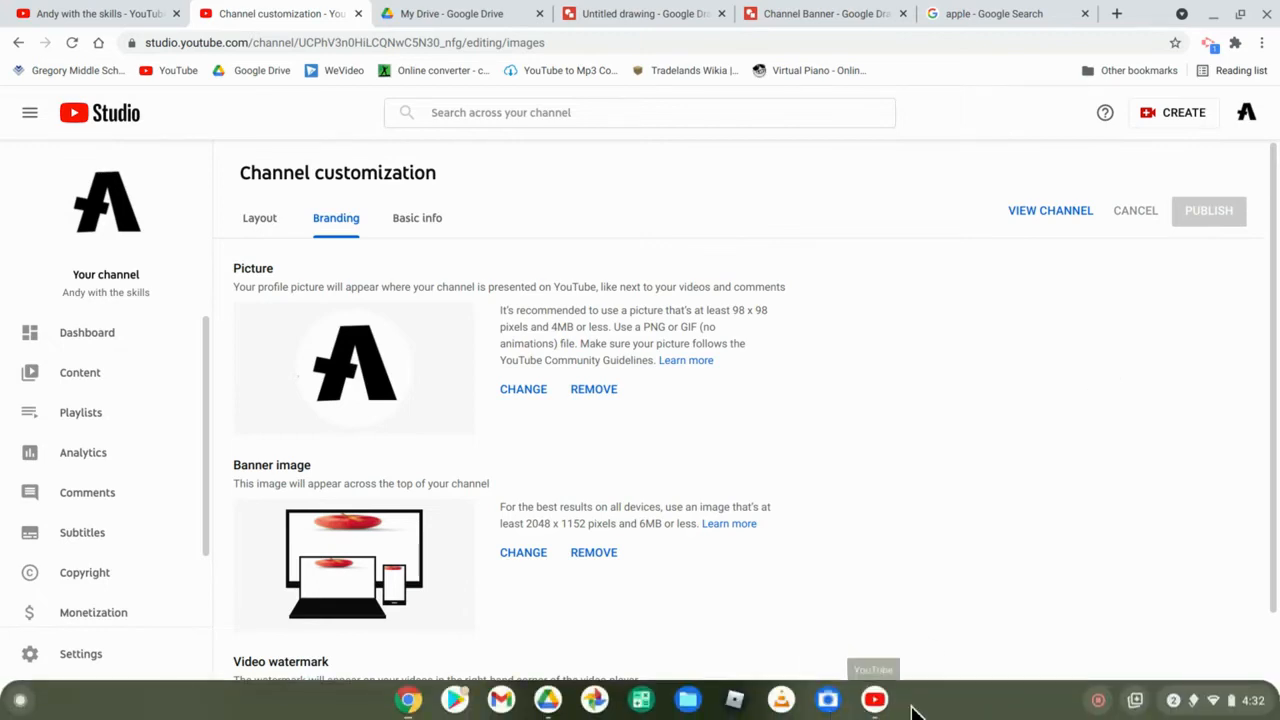
pyautogui.click(874, 700)
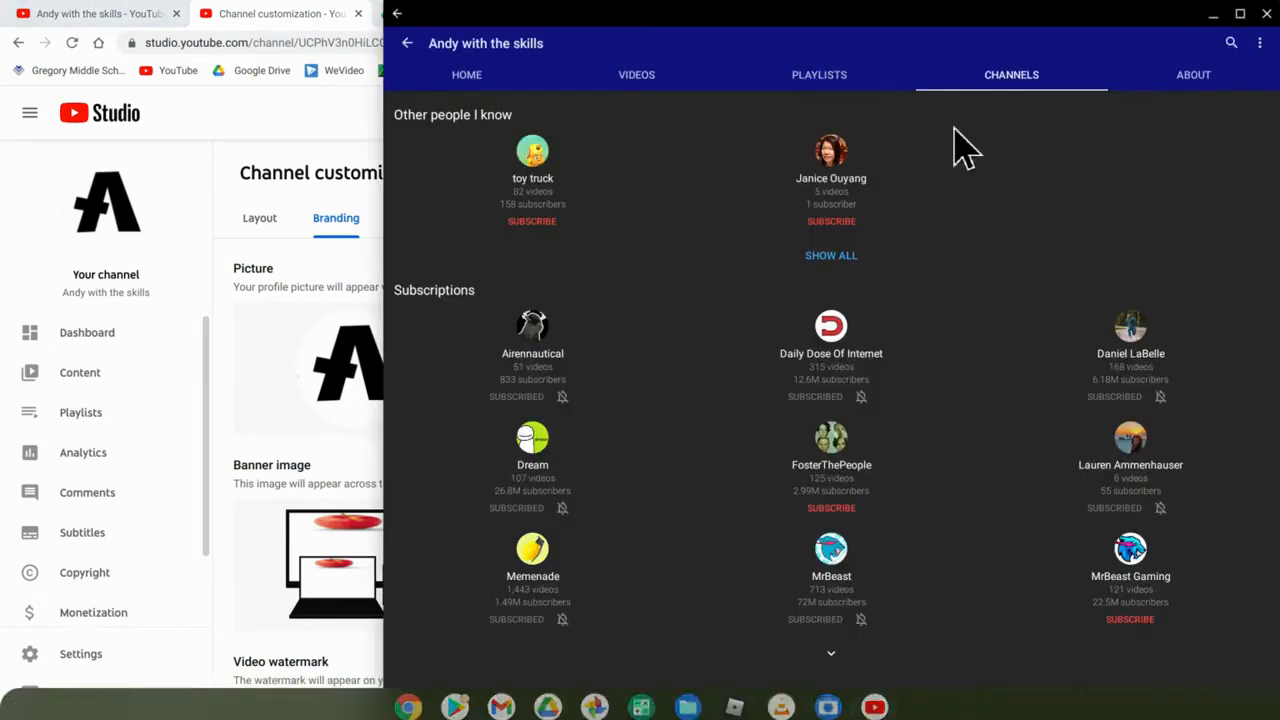
pyautogui.click(466, 75)
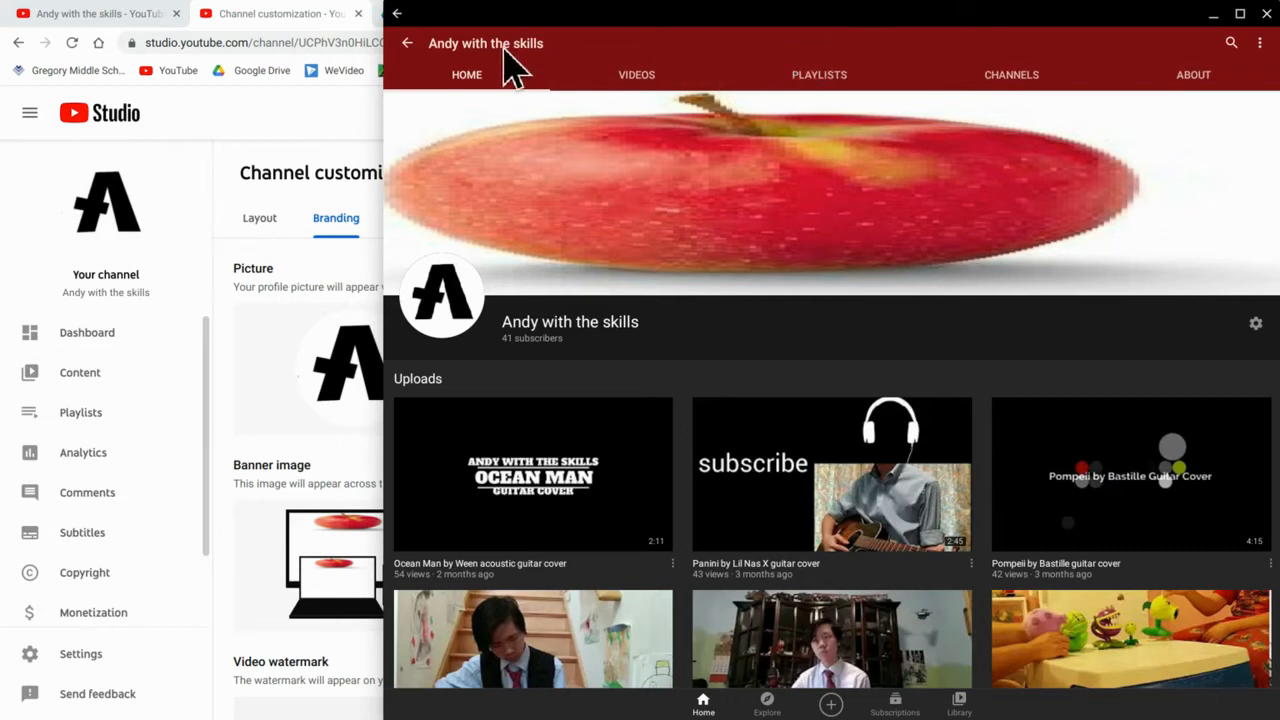
pyautogui.click(1203, 82)
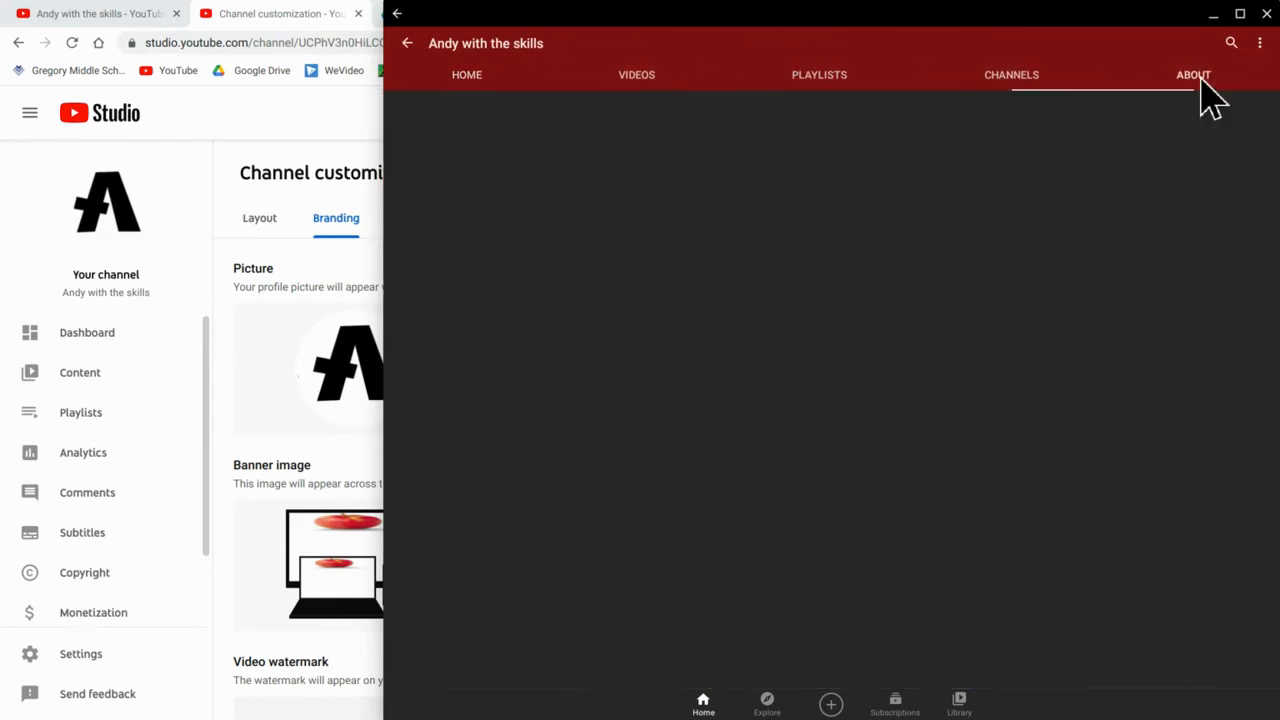
pyautogui.click(1013, 74)
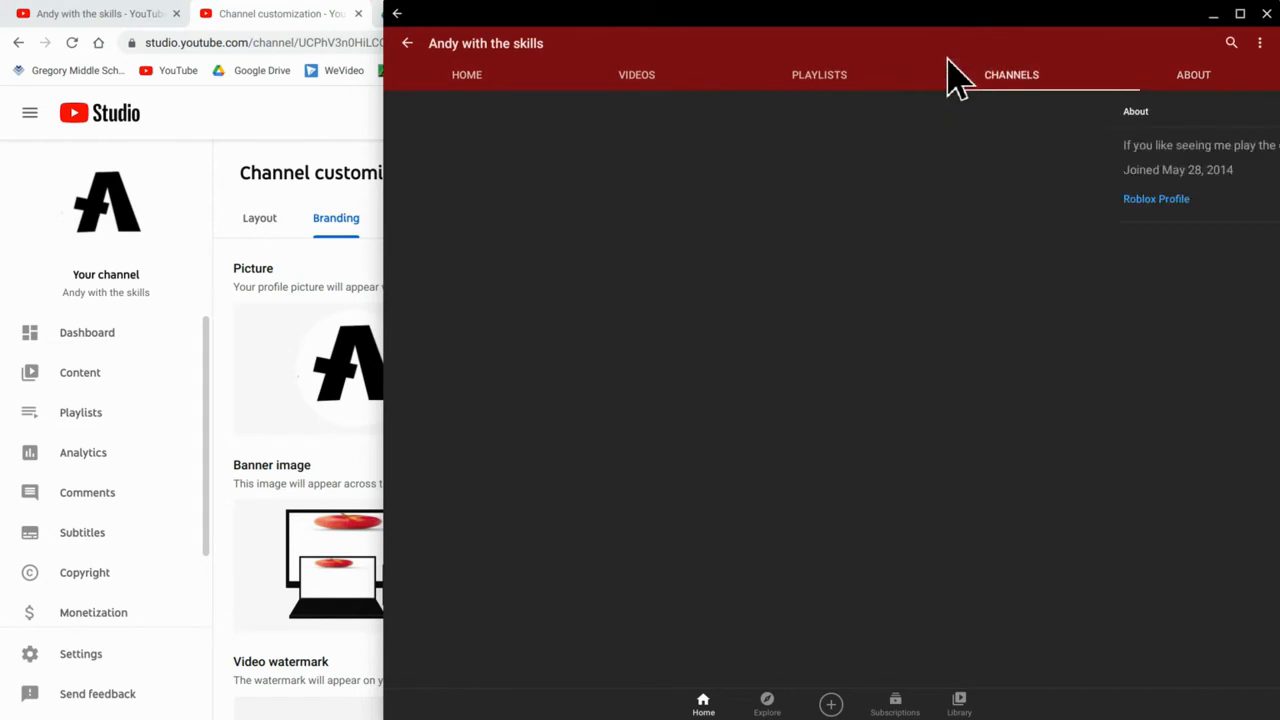
pyautogui.click(660, 80)
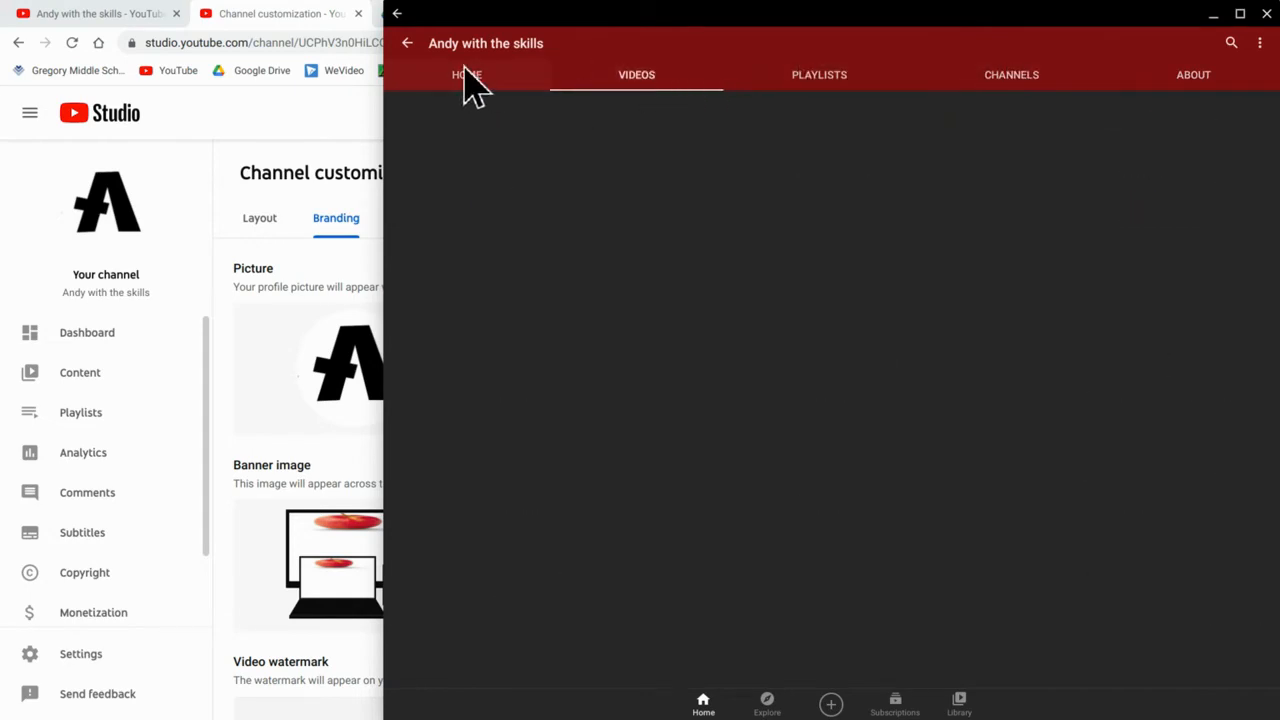
pyautogui.click(340, 240)
# Return to the untitled drawing and recolor the background rectangle, first bright green and finally dark green
pyautogui.click(637, 14)
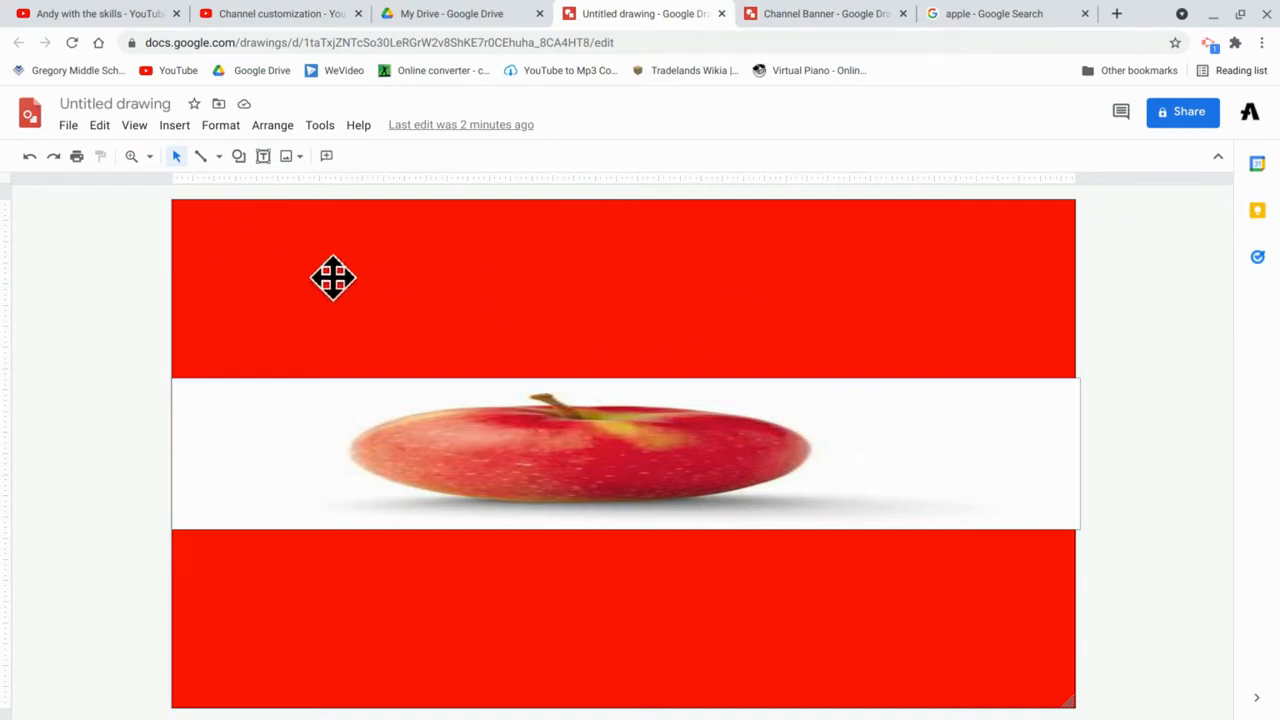
pyautogui.click(757, 629)
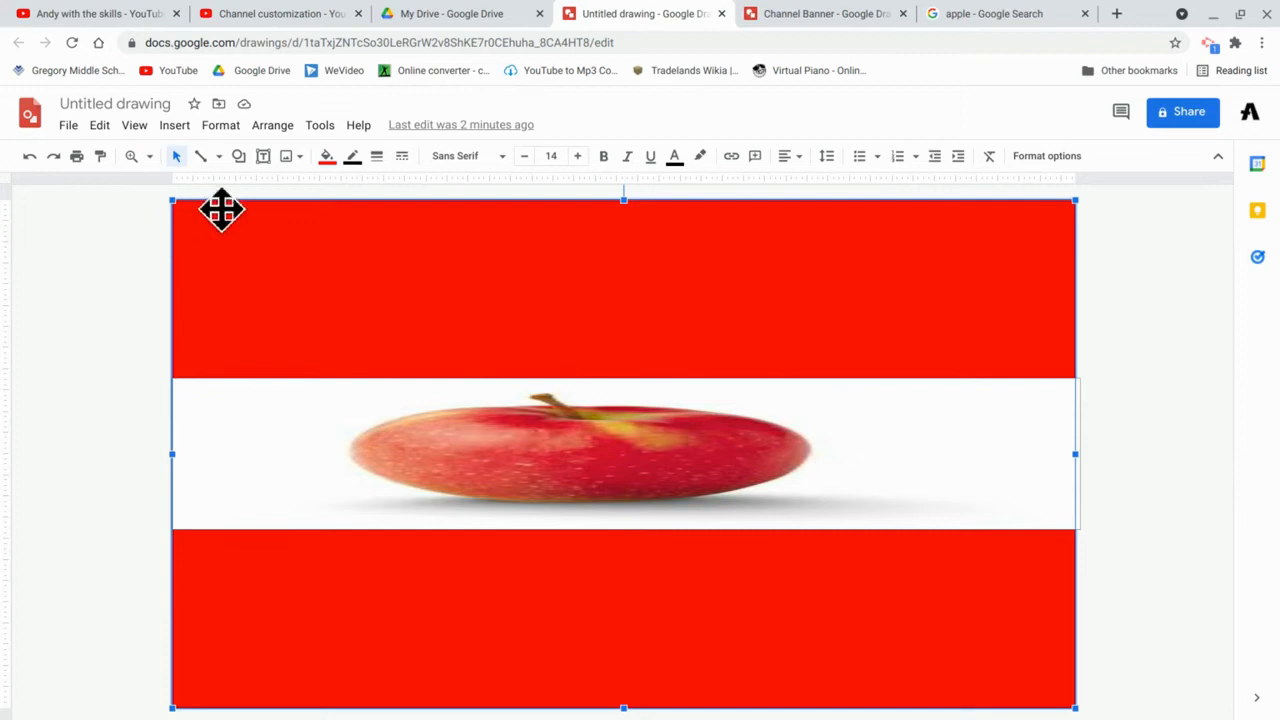
pyautogui.click(326, 157)
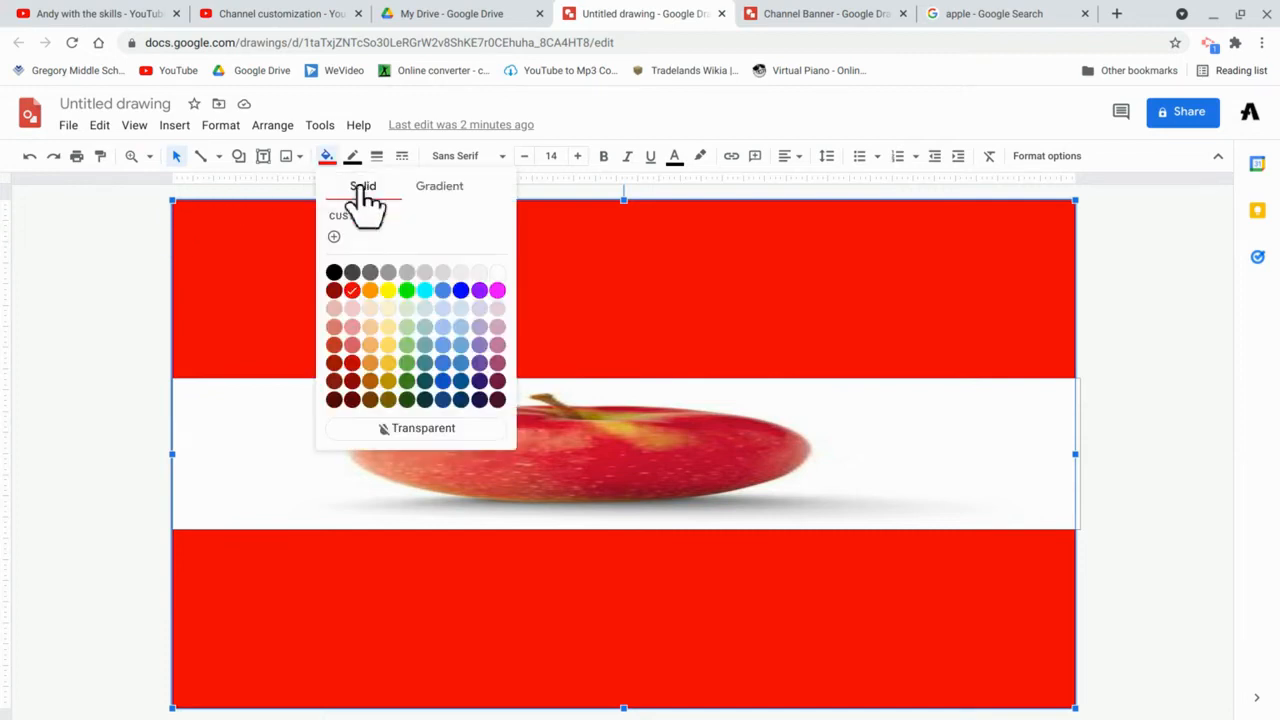
pyautogui.click(407, 290)
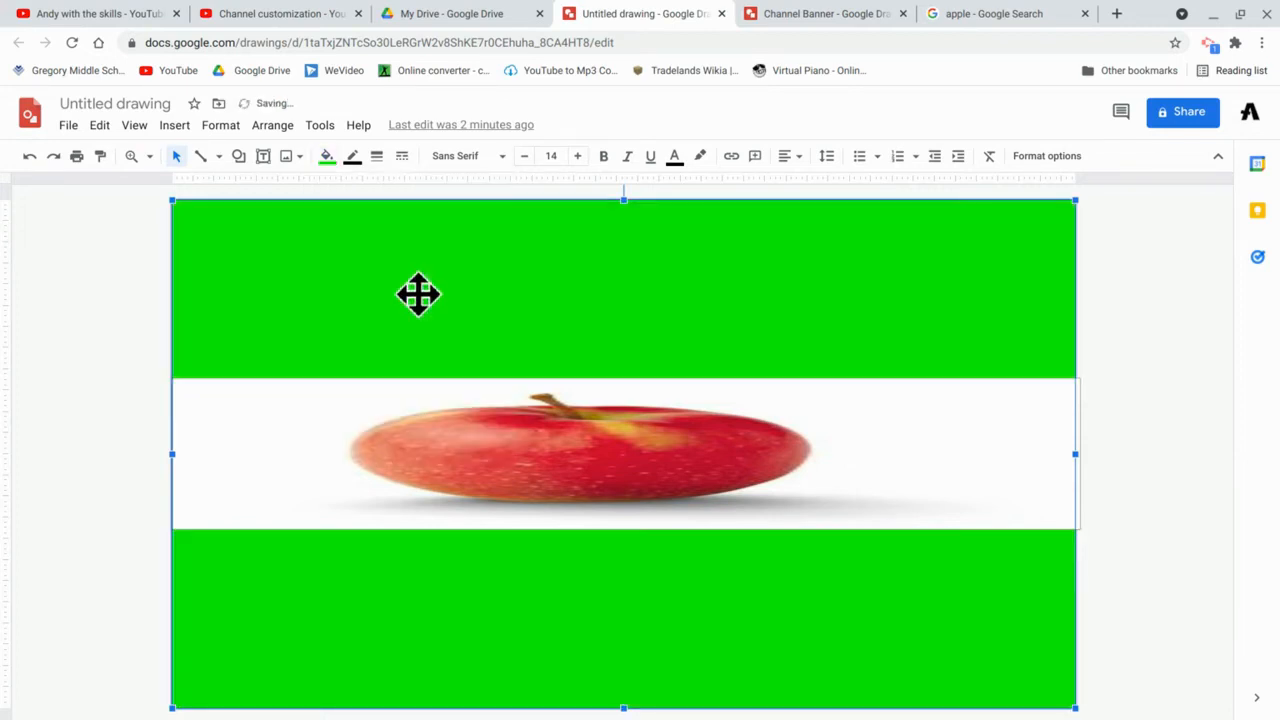
pyautogui.click(330, 158)
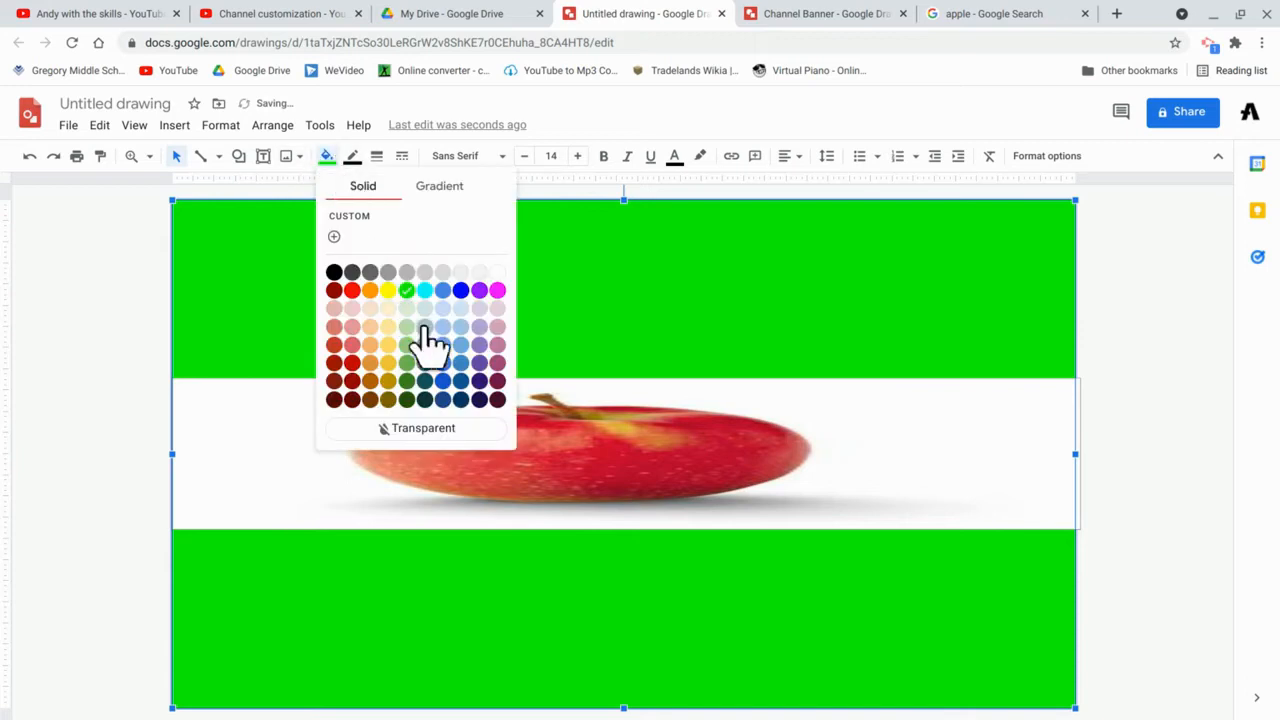
pyautogui.click(407, 380)
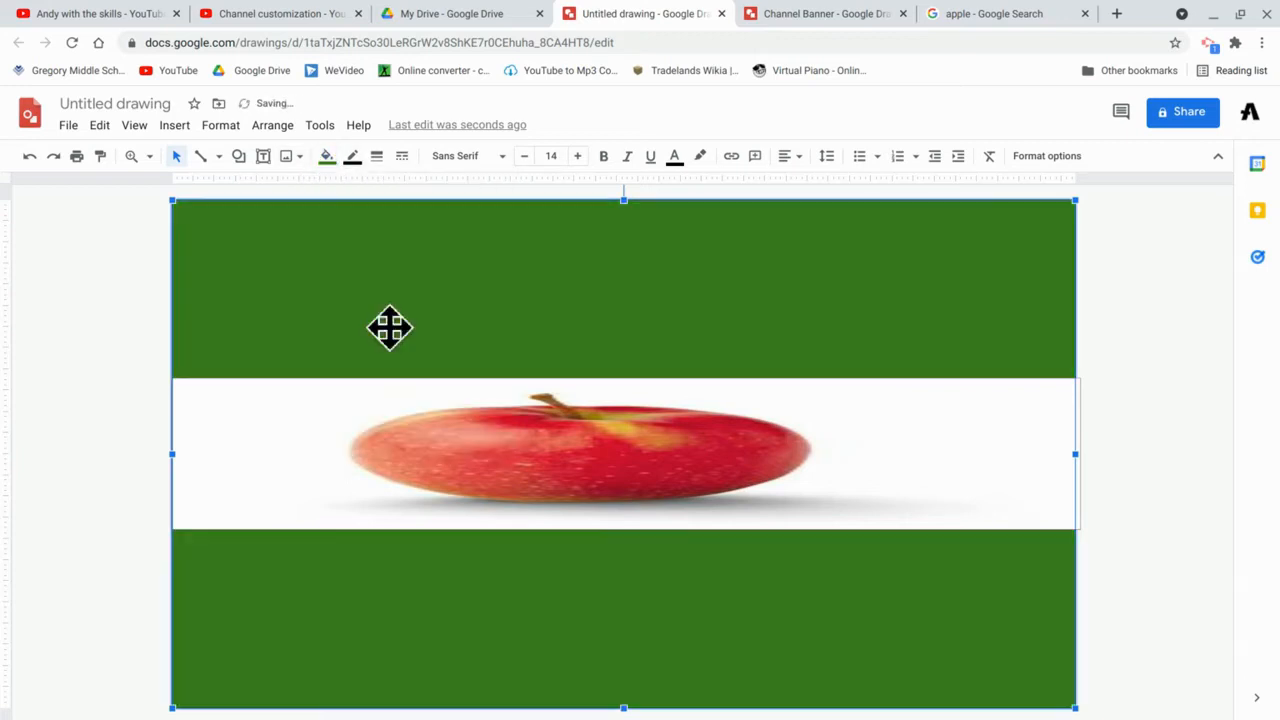
pyautogui.click(157, 237)
# Compare the header color on the channel's page in the YouTube app with the drawing's background and the banner in YouTube Studio
pyautogui.moveTo(793, 712)
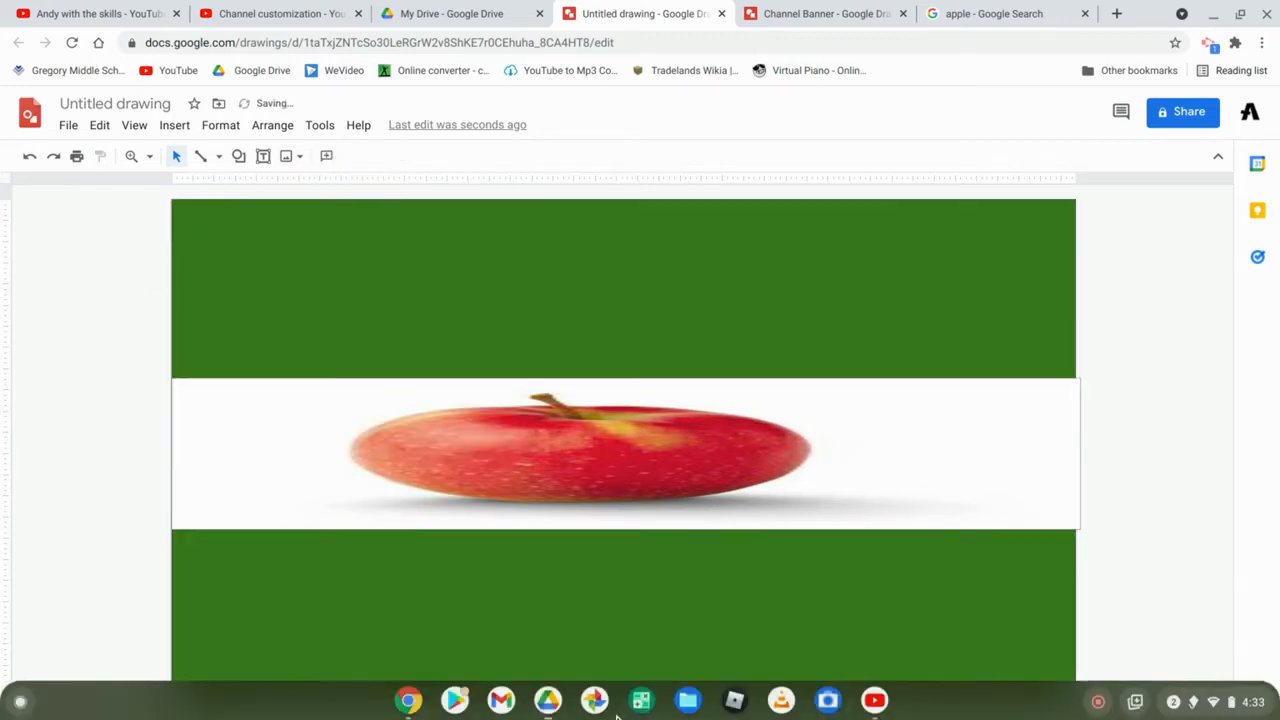
pyautogui.click(874, 700)
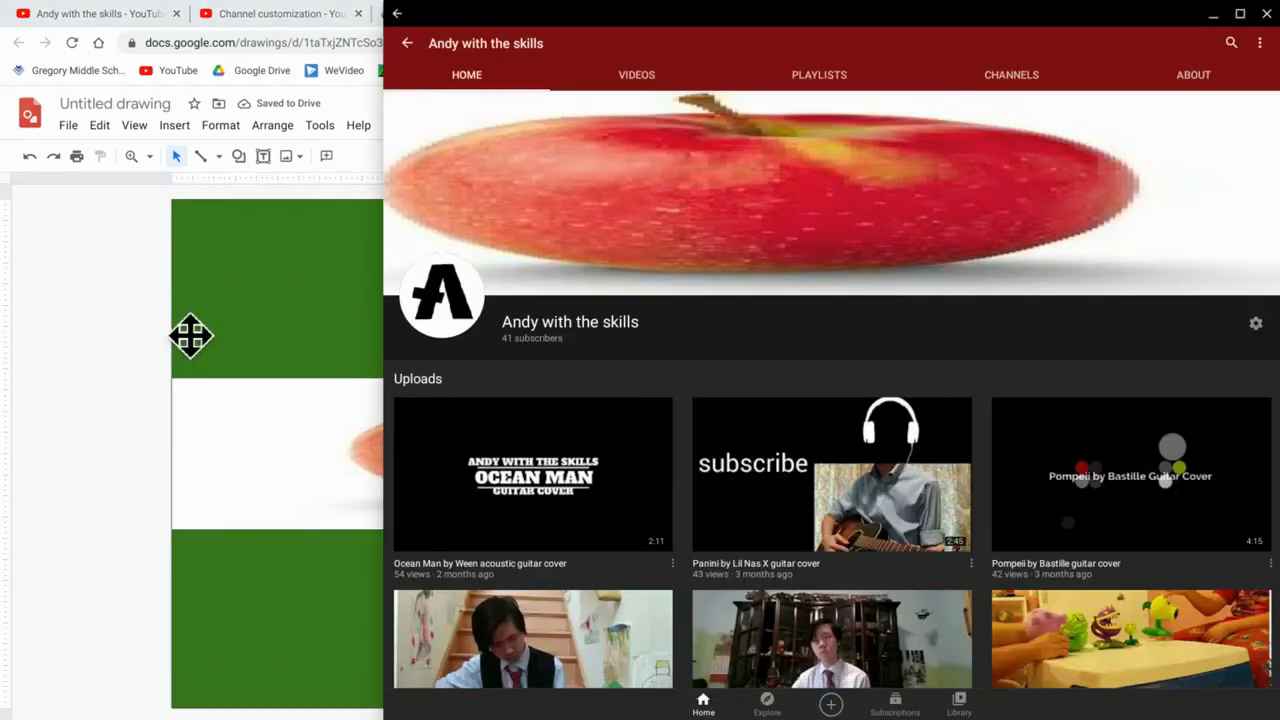
pyautogui.click(189, 334)
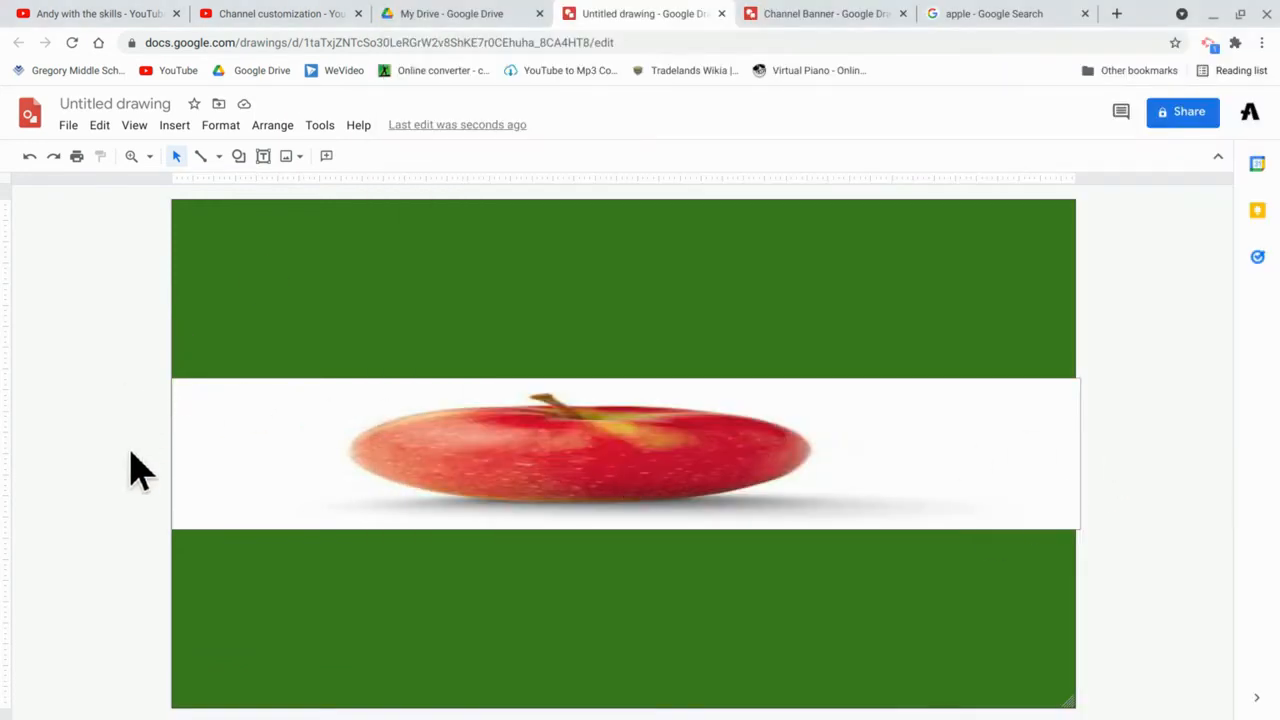
pyautogui.click(252, 16)
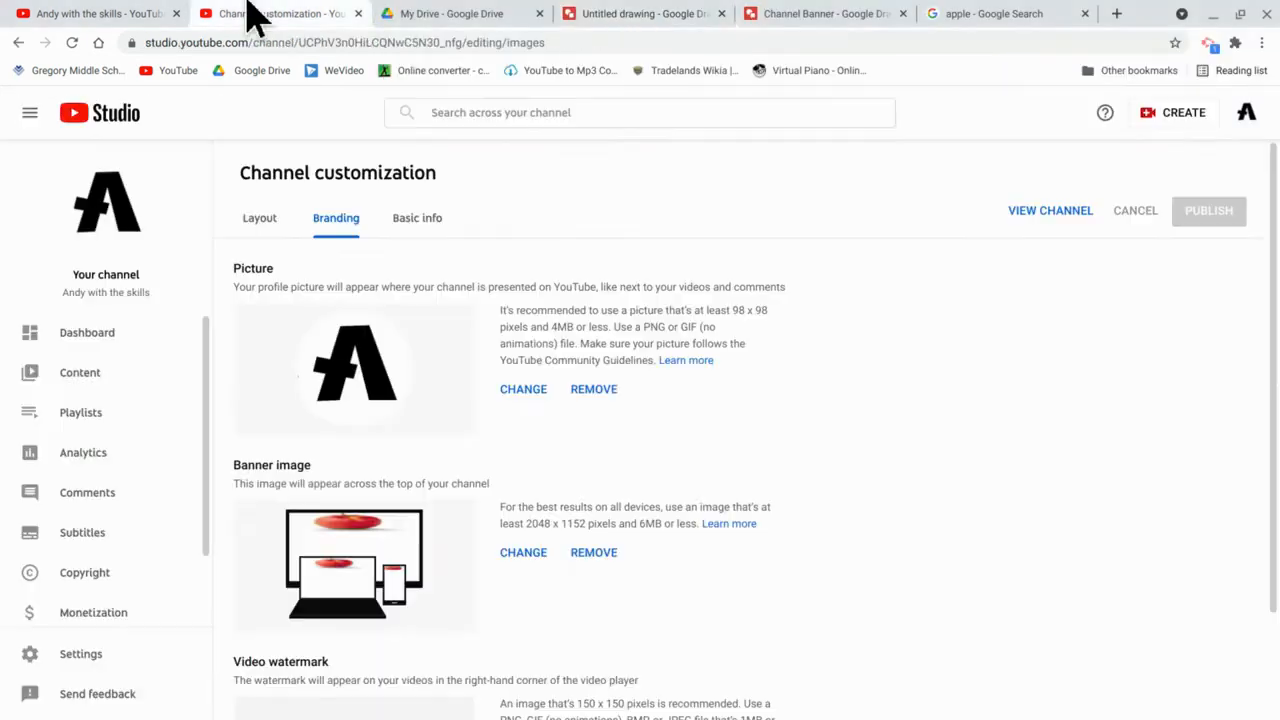
pyautogui.click(597, 16)
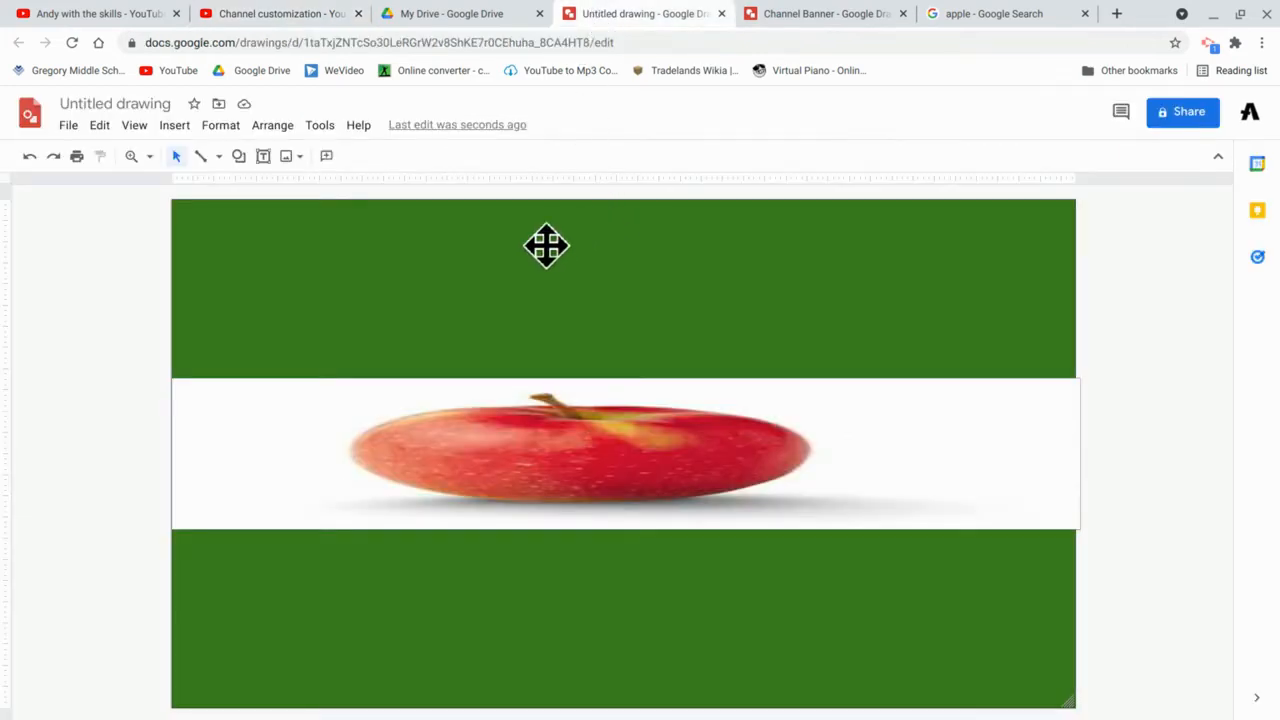
pyautogui.click(606, 291)
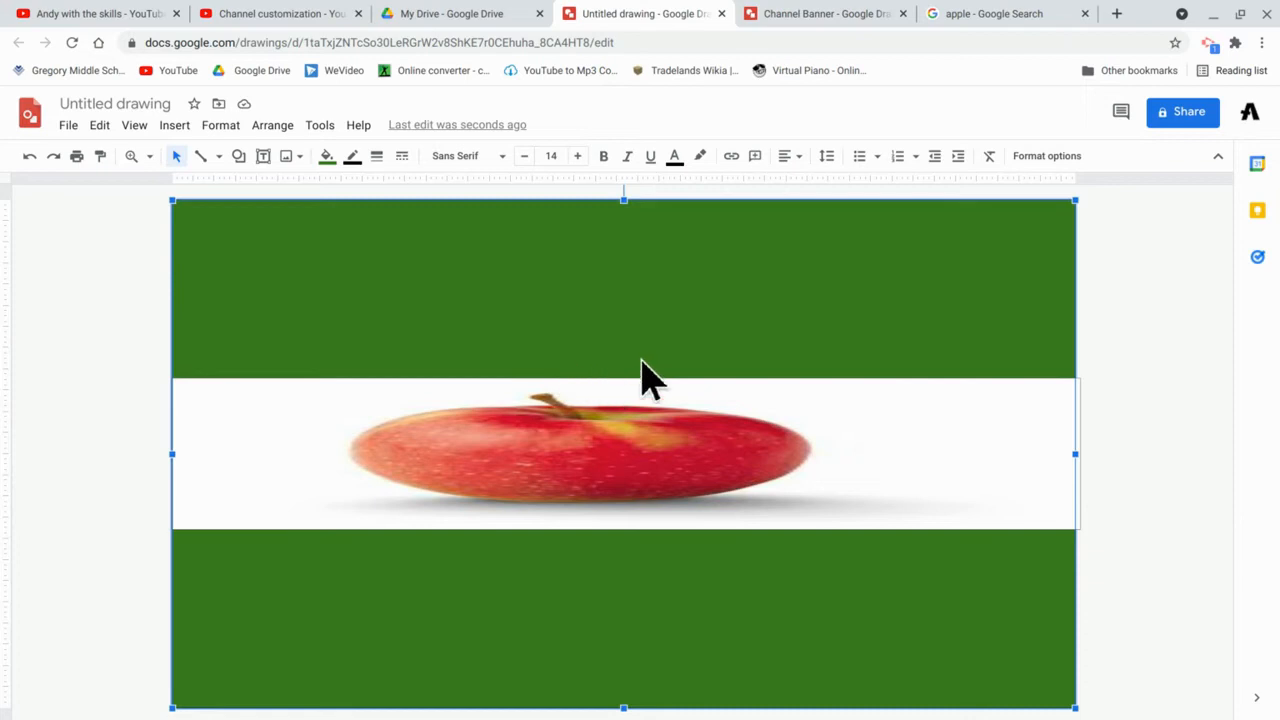
pyautogui.moveTo(960, 716)
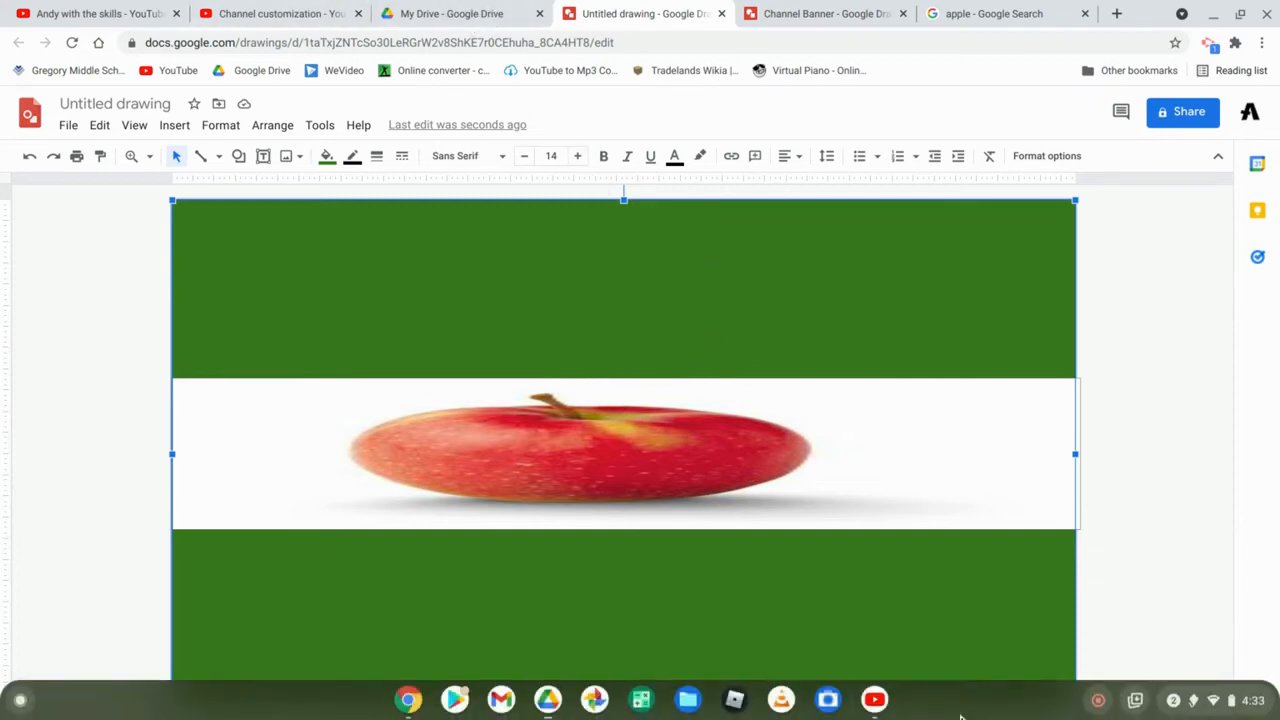
pyautogui.click(876, 699)
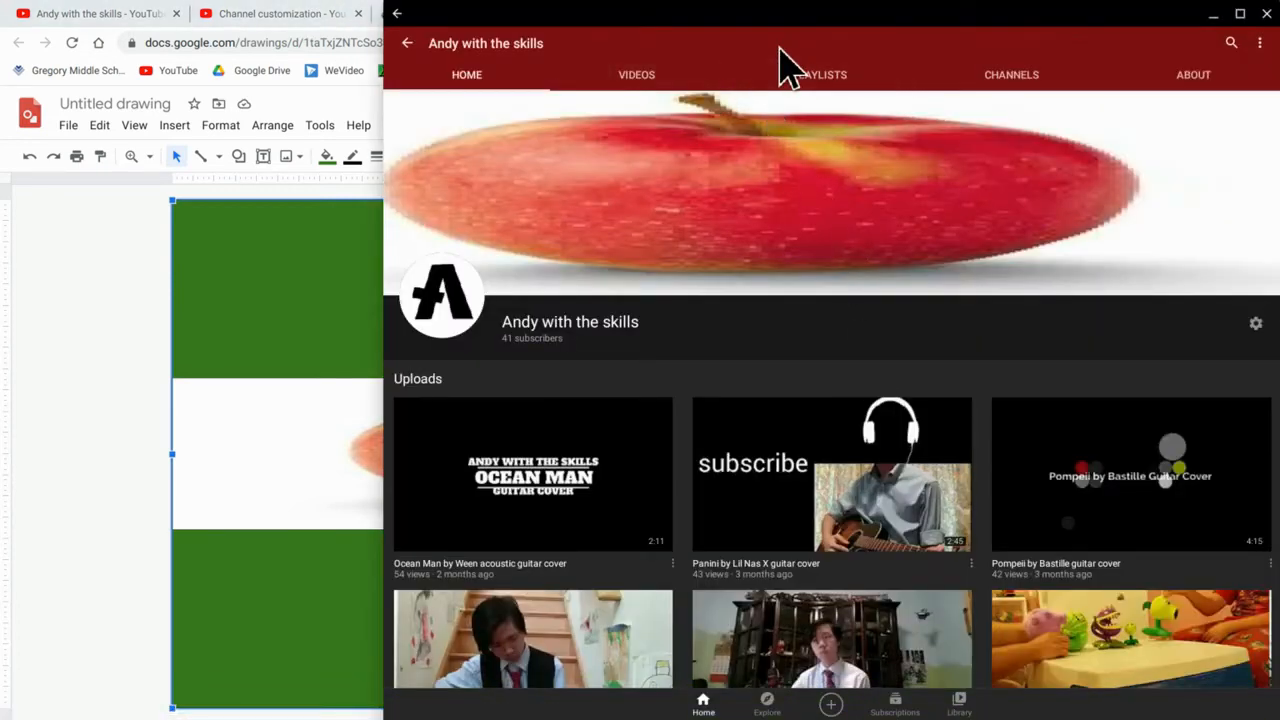
pyautogui.rightClick(8, 398)
pyautogui.click(436, 306)
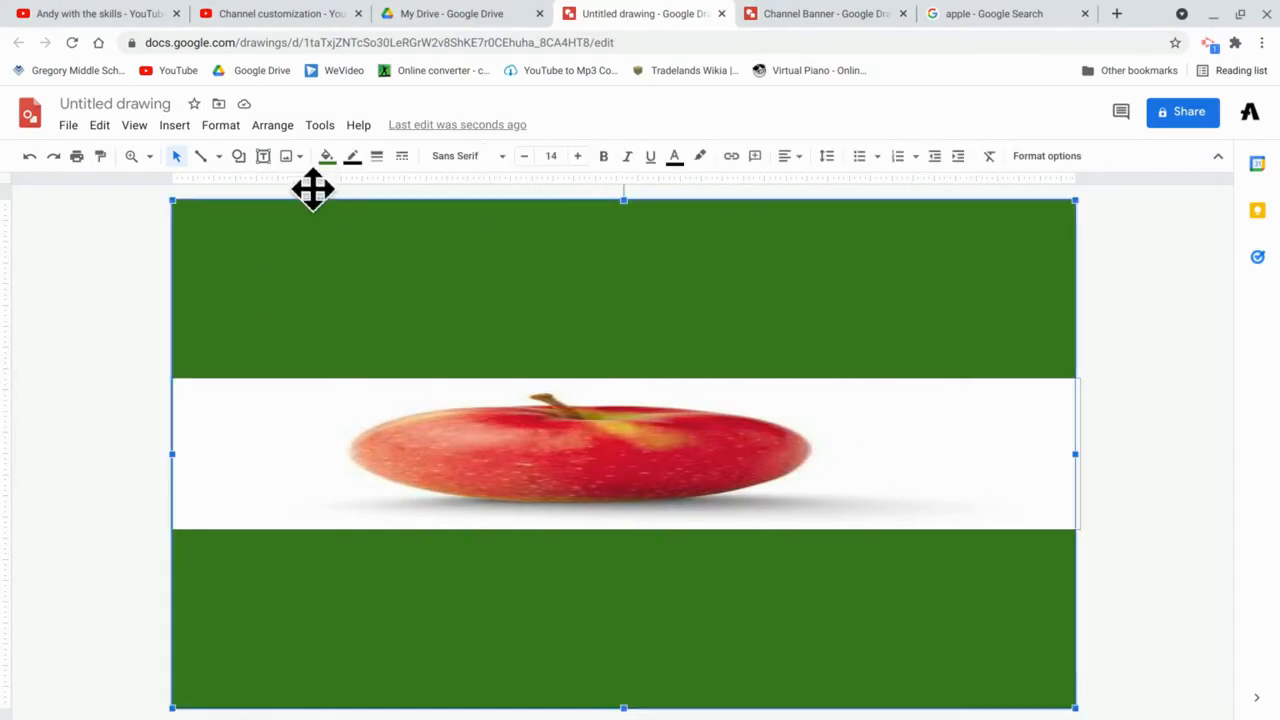
# Fill the drawing's dark green background rectangle with solid red again
pyautogui.click(327, 160)
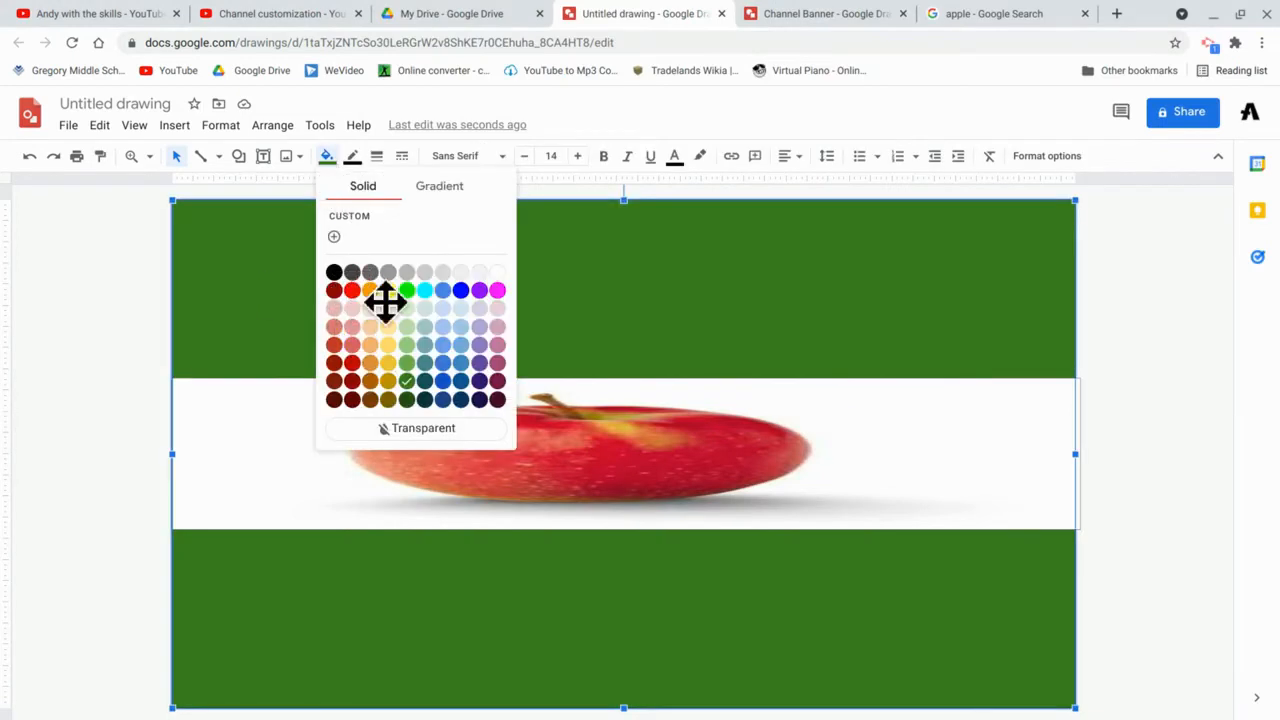
pyautogui.click(383, 298)
pyautogui.click(327, 158)
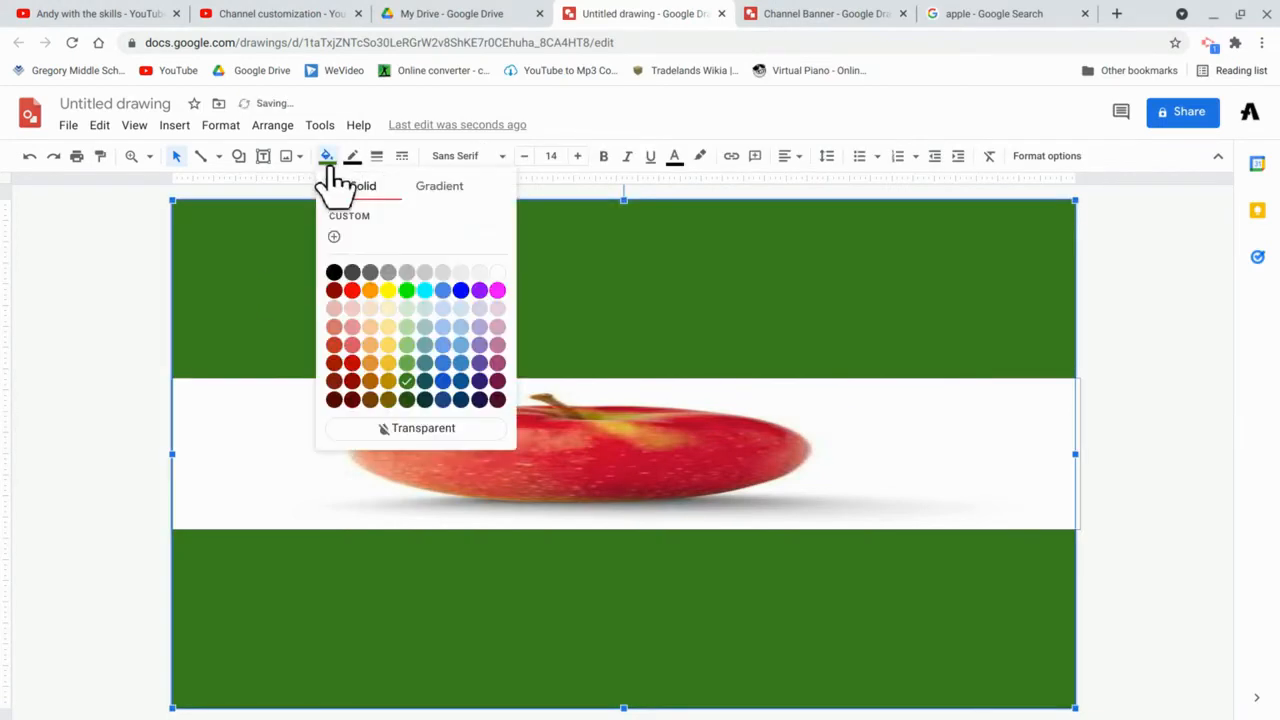
pyautogui.click(352, 290)
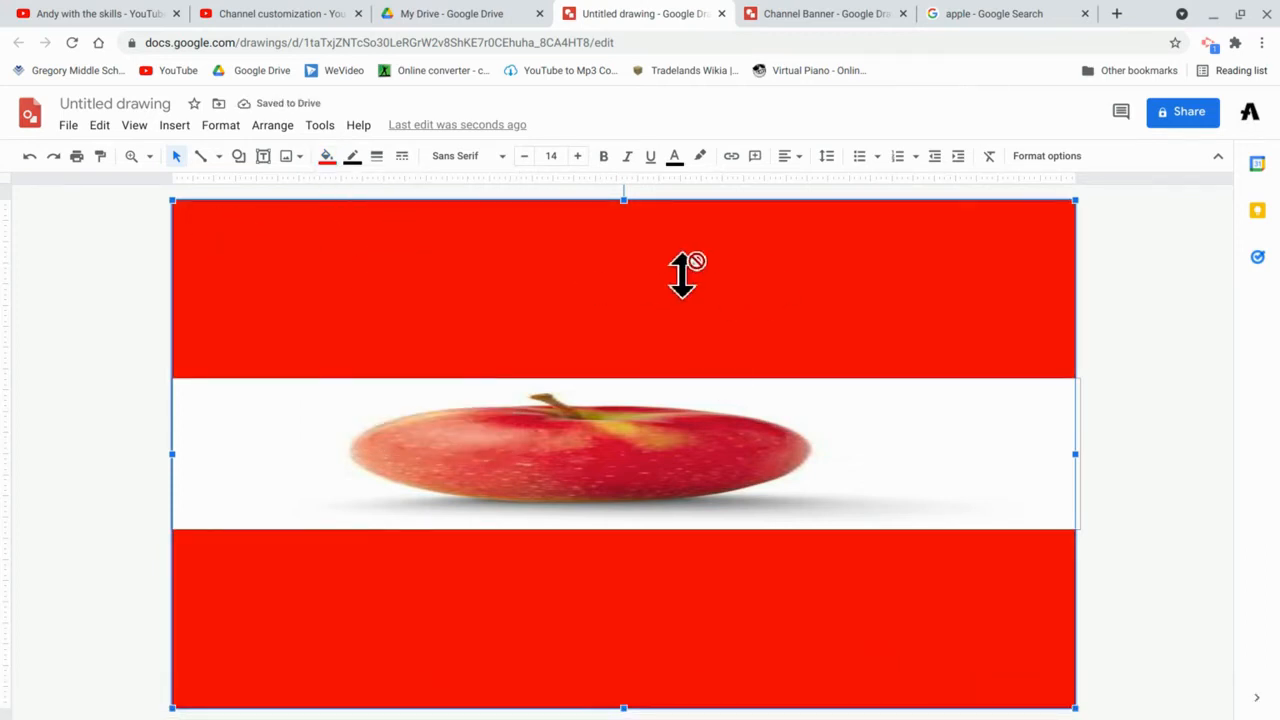
# Switch to the YouTube app, open the account options, and return to the untitled drawing
pyautogui.moveTo(925, 717)
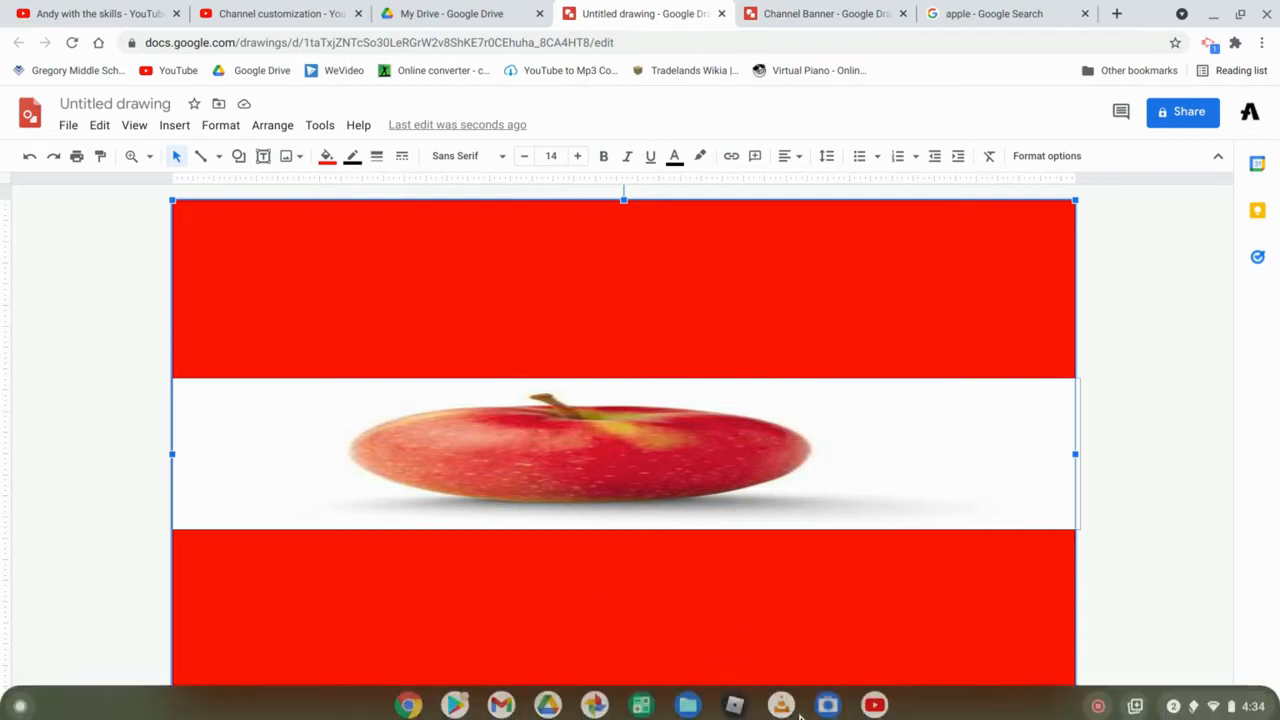
pyautogui.click(878, 699)
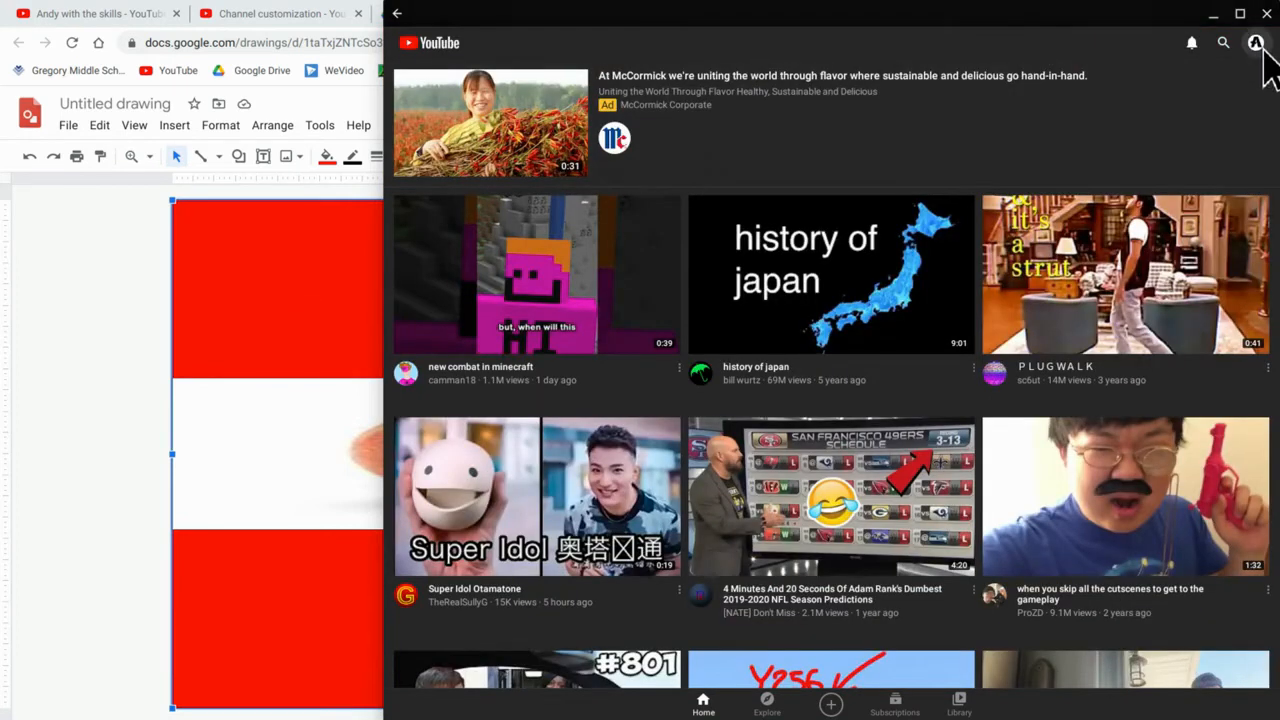
pyautogui.click(1256, 44)
pyautogui.click(120, 343)
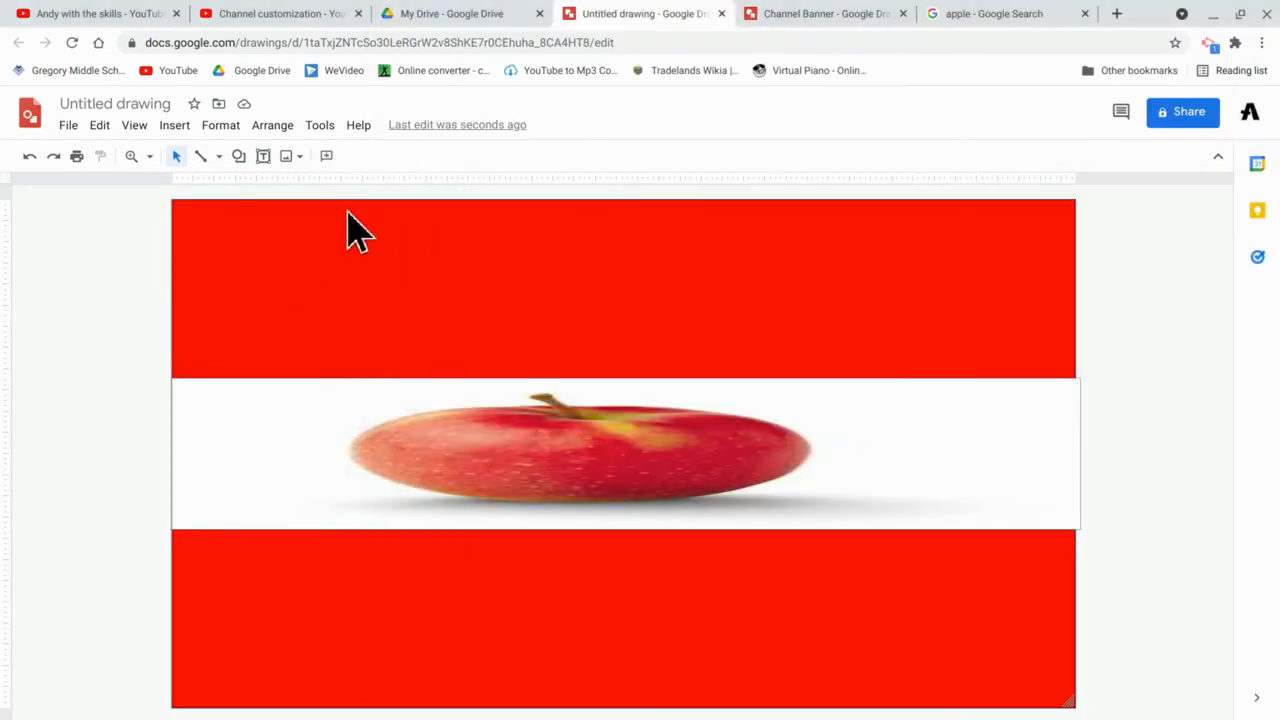
# Fill the untitled drawing's red background rectangle with solid purple
pyautogui.click(261, 245)
pyautogui.click(326, 156)
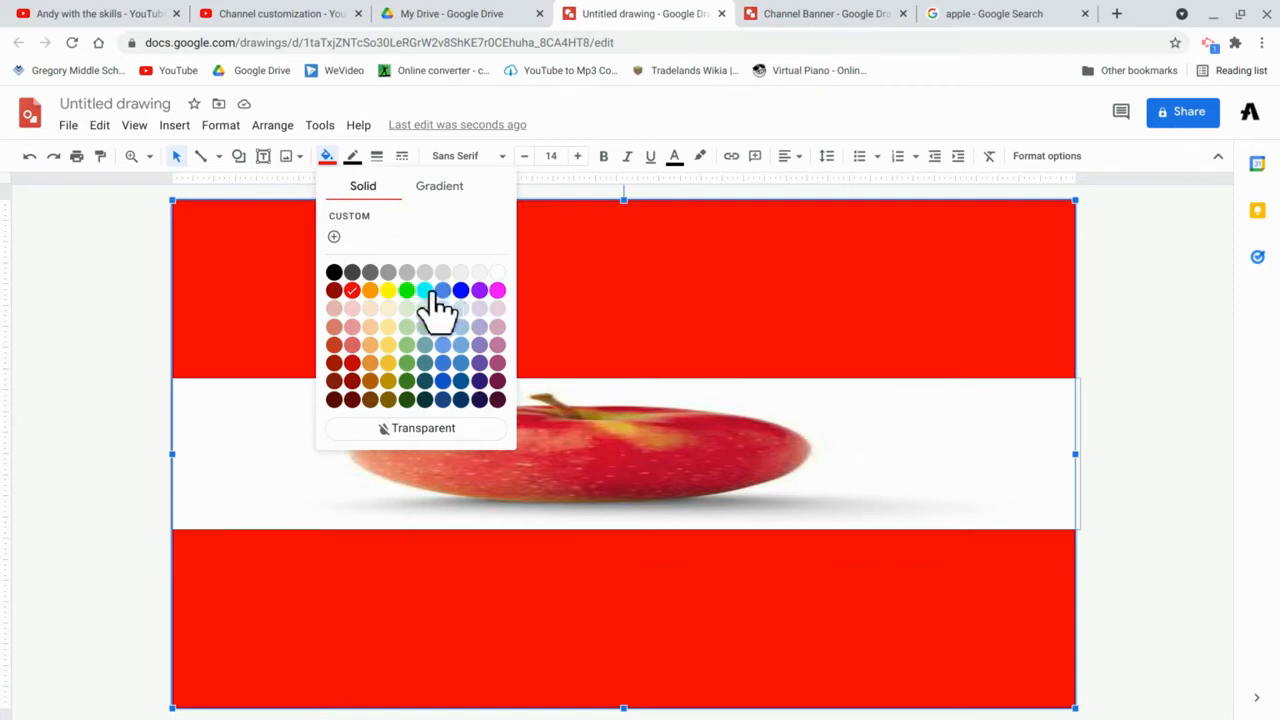
pyautogui.click(479, 292)
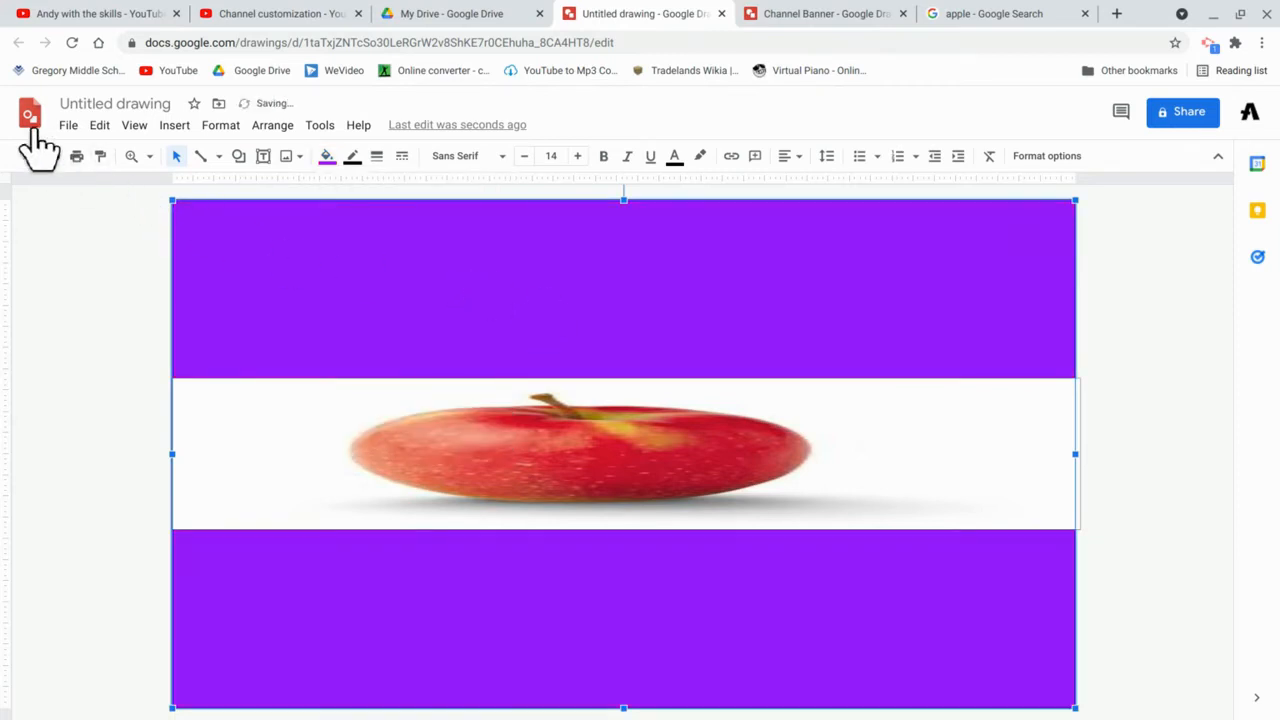
# Download the purple drawing as a JPEG image named apple2.jpg into the Downloads folder
pyautogui.click(68, 126)
pyautogui.moveTo(229, 320)
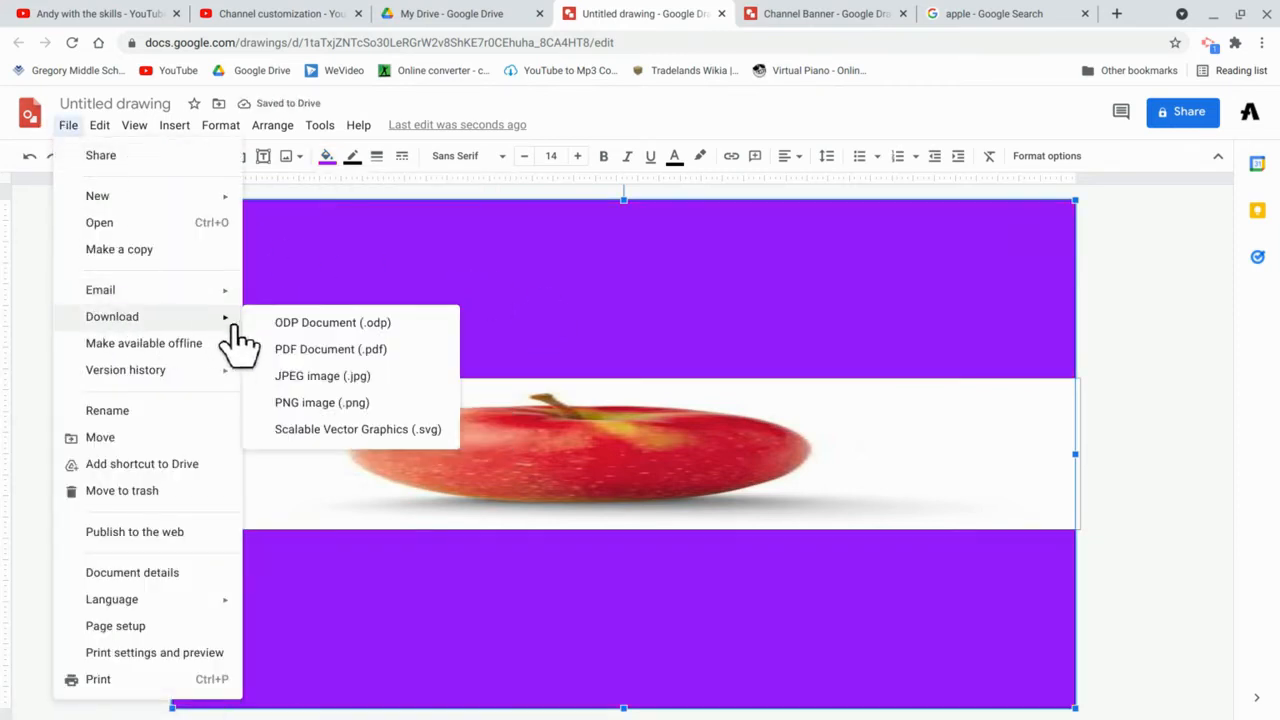
pyautogui.click(308, 372)
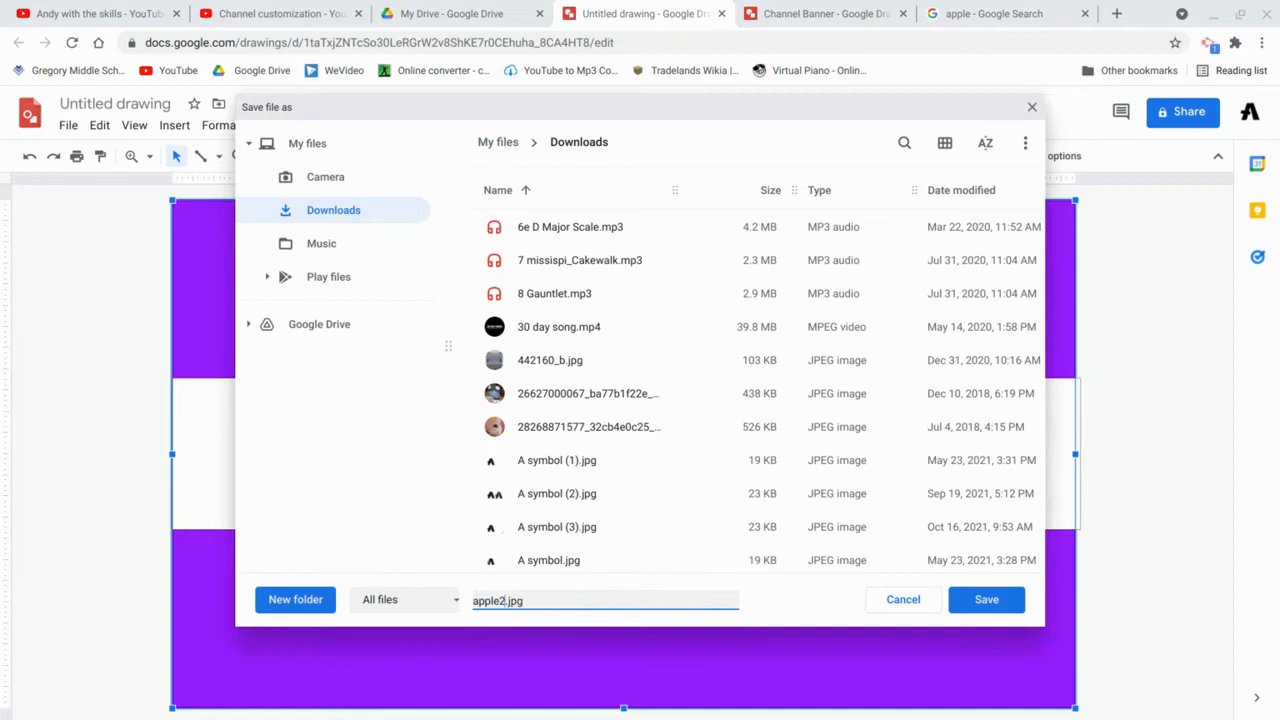
pyautogui.click(987, 600)
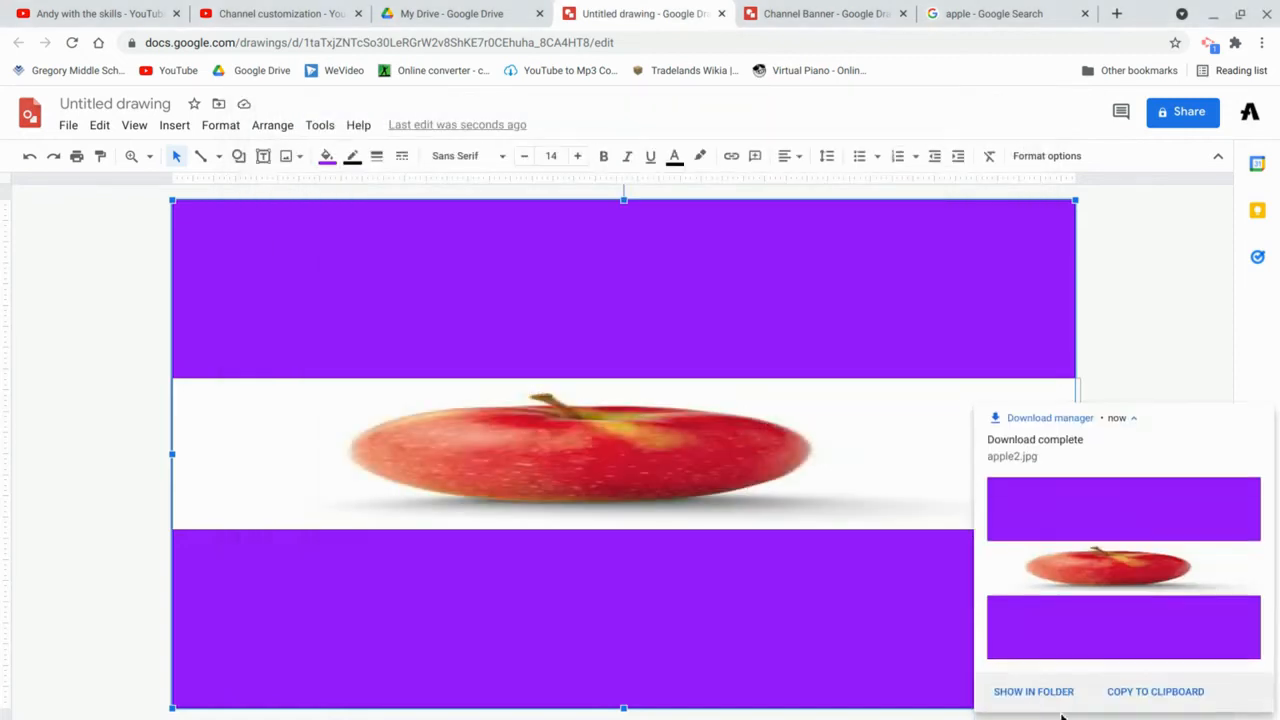
pyautogui.click(1147, 698)
# Replace the channel's banner image in YouTube Studio with apple2.jpg, accept the default crop, and publish the change
pyautogui.click(237, 14)
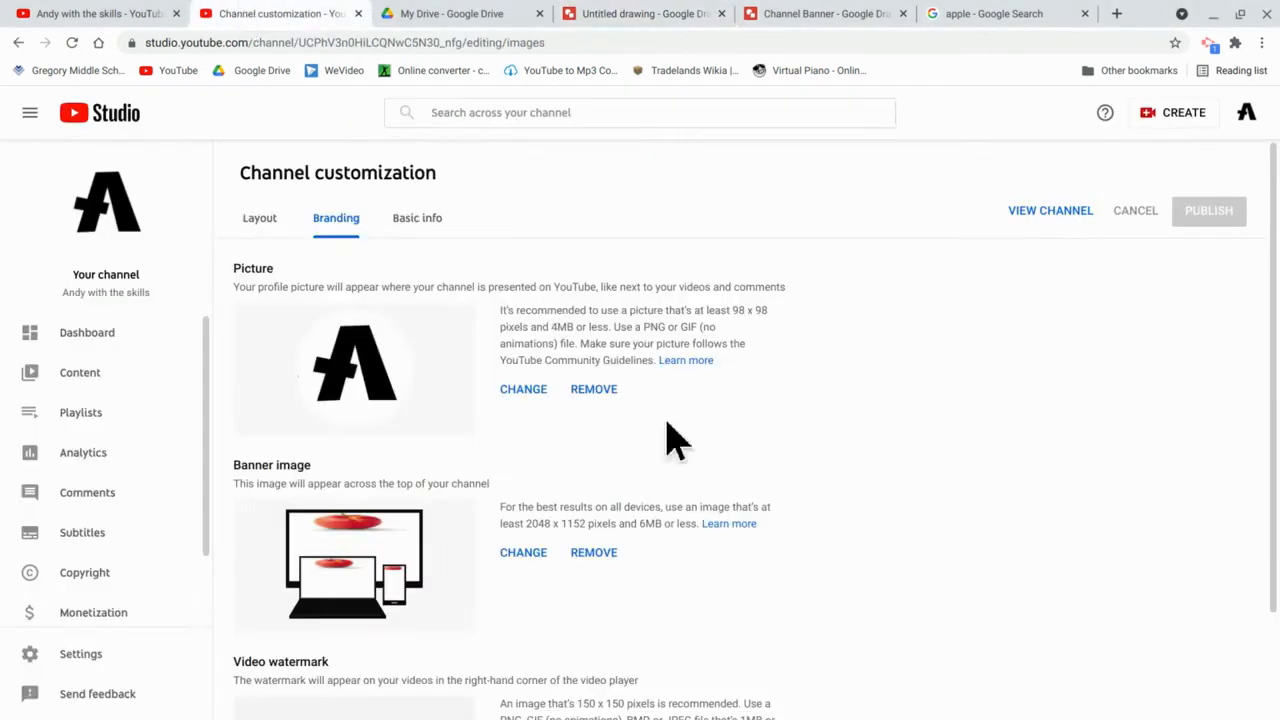
pyautogui.click(514, 558)
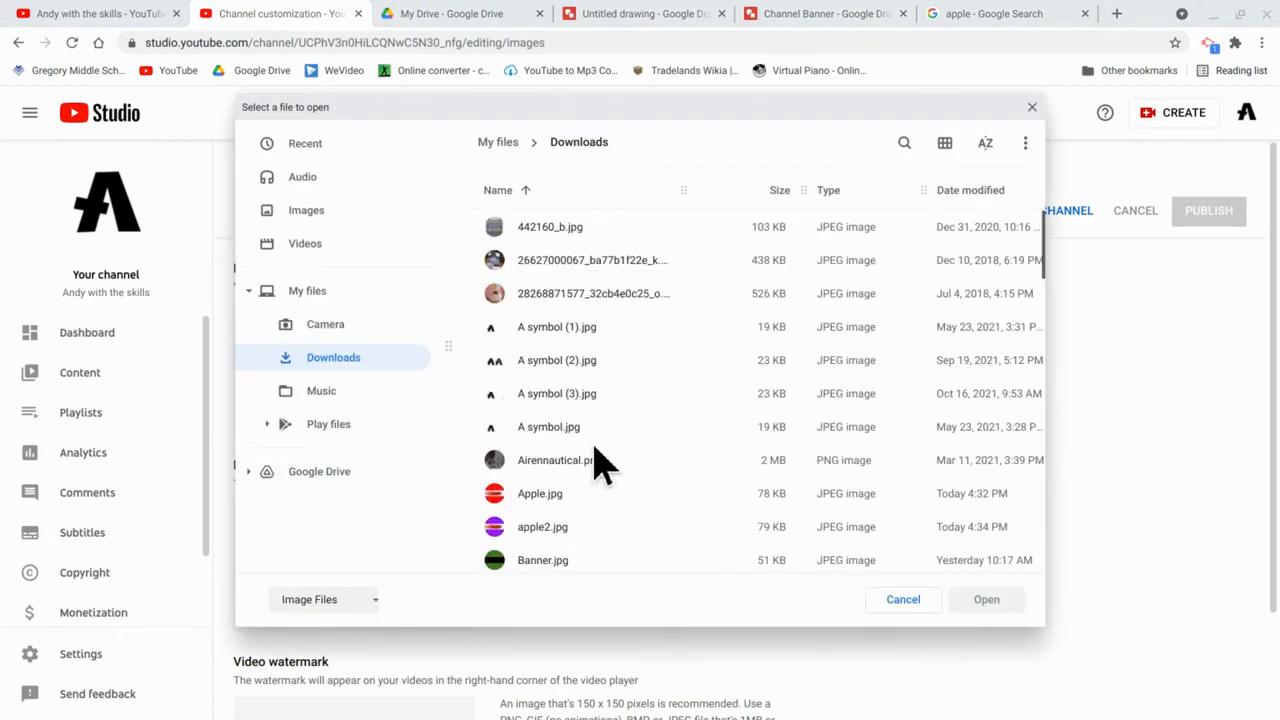
pyautogui.scroll(-1, 605, 478)
pyautogui.click(576, 502)
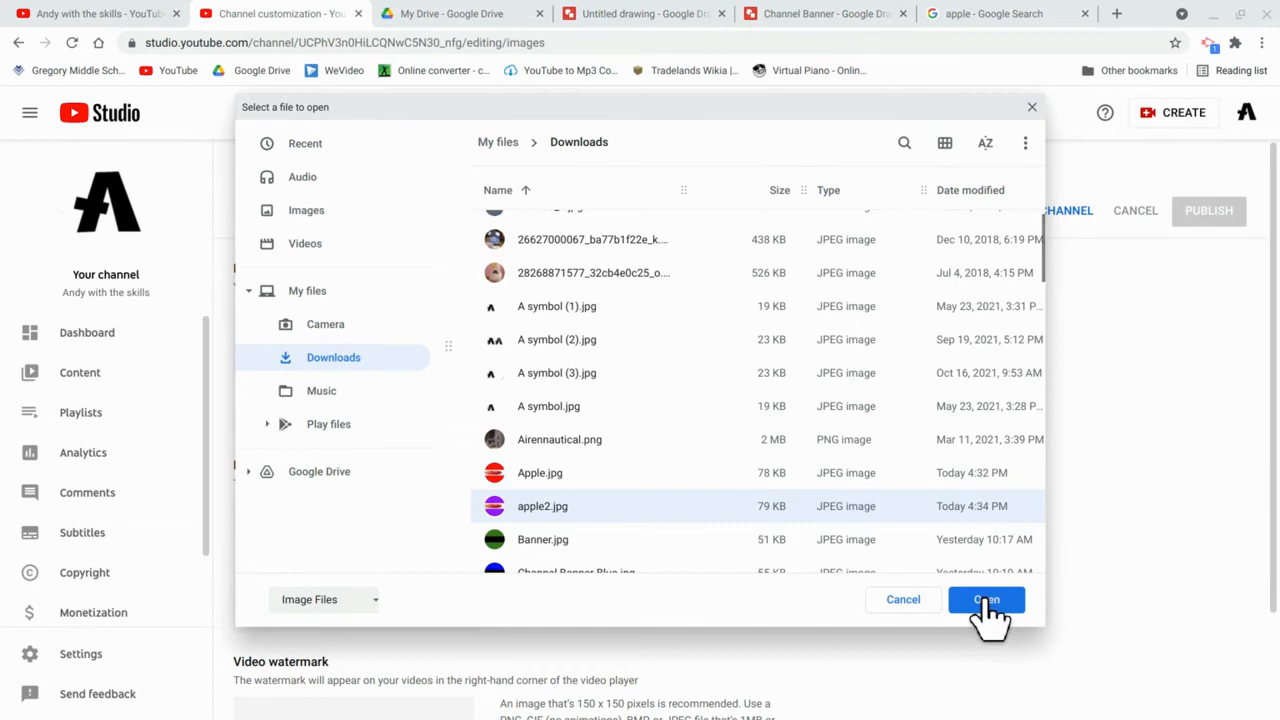
pyautogui.click(986, 599)
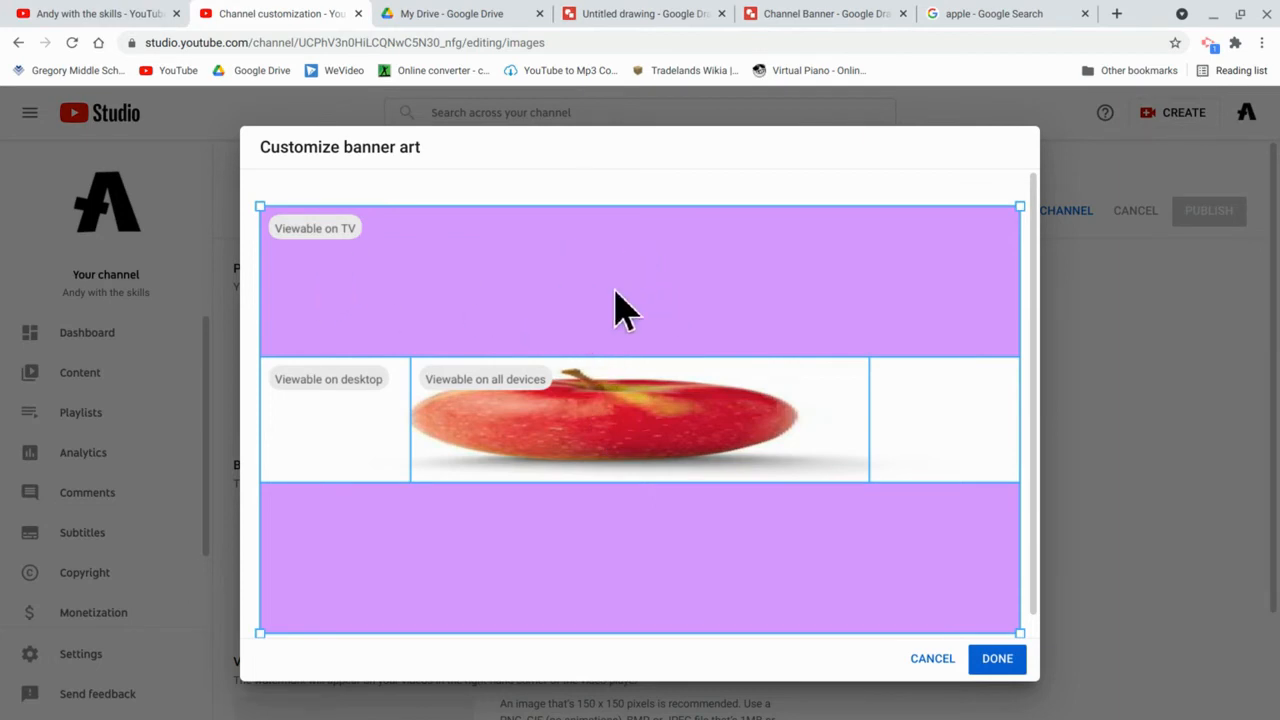
pyautogui.click(995, 658)
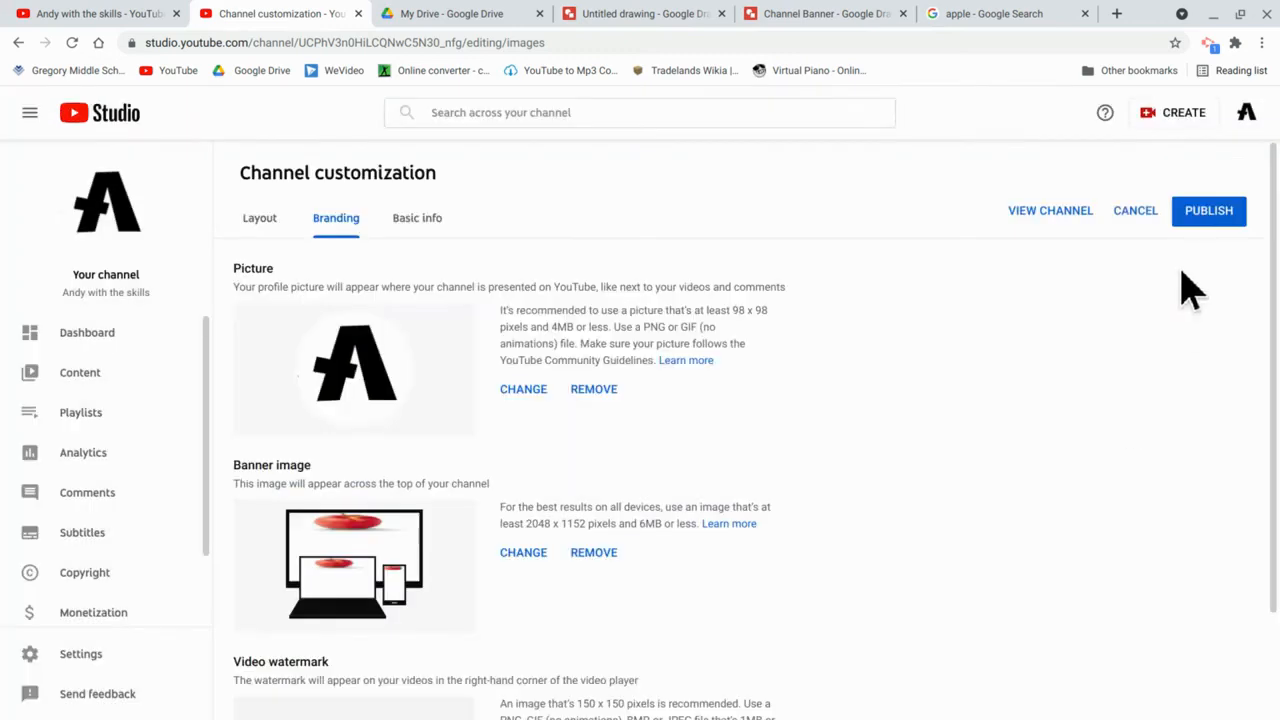
pyautogui.click(1209, 211)
# Check the channel's published banner and header color in the YouTube app
pyautogui.moveTo(944, 716)
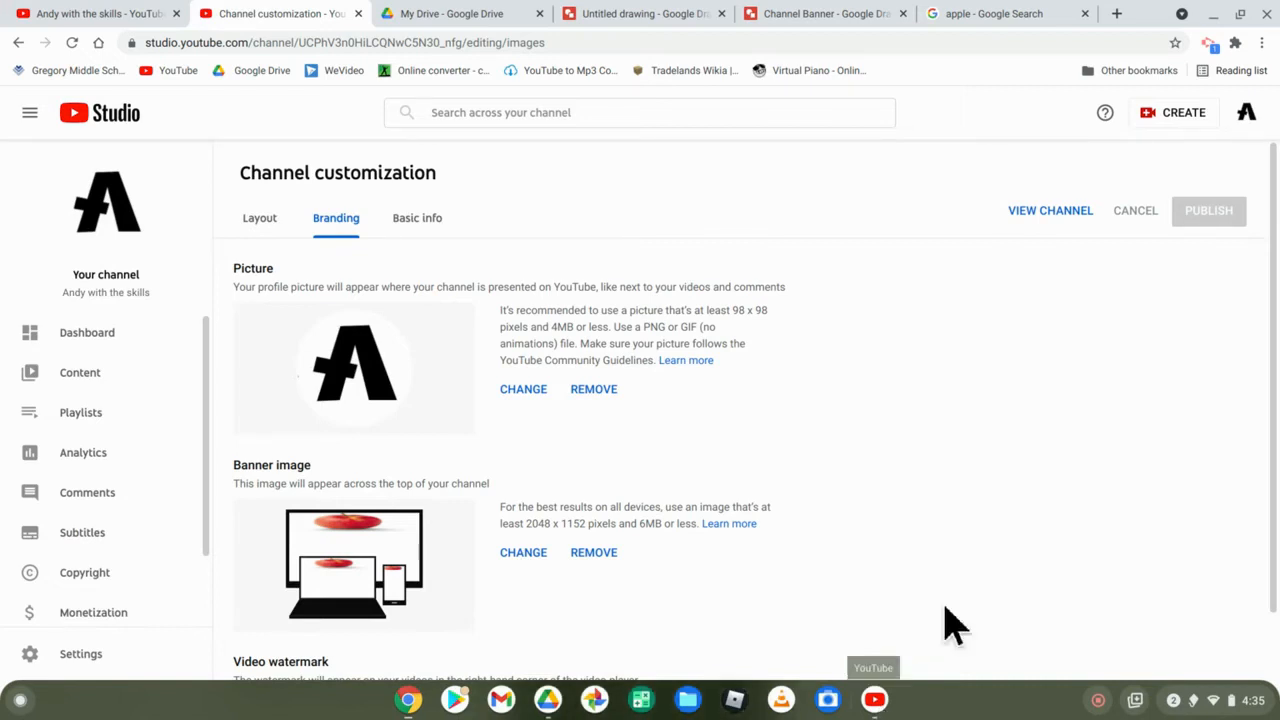
pyautogui.click(885, 703)
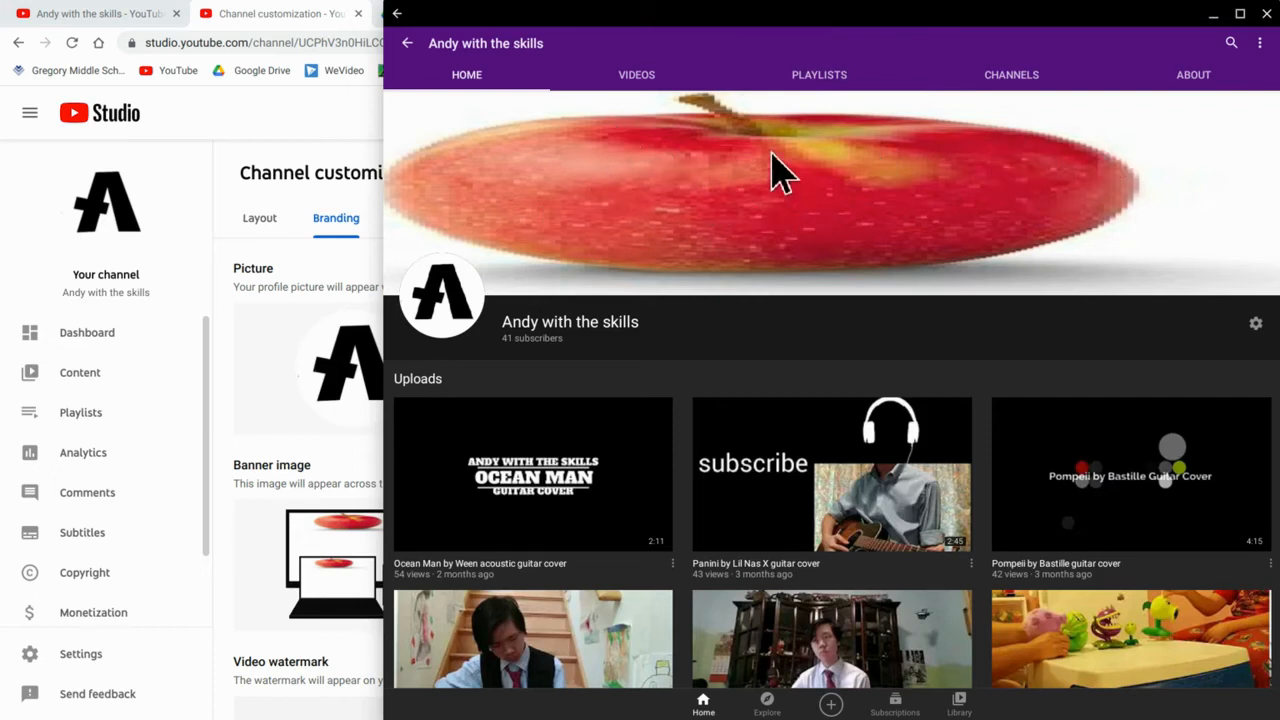
pyautogui.click(240, 475)
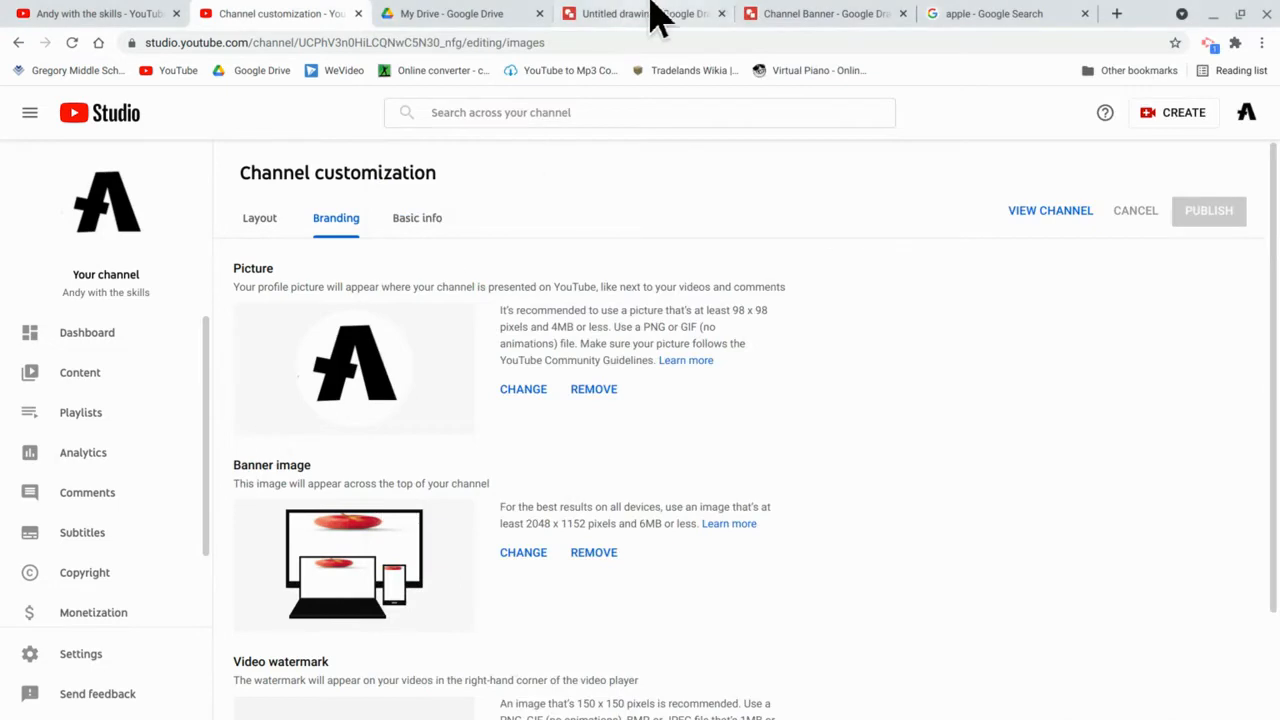
# Compare the backgrounds of the untitled drawing and the Channel Banner drawing with the channel's header color in the YouTube app
pyautogui.click(651, 14)
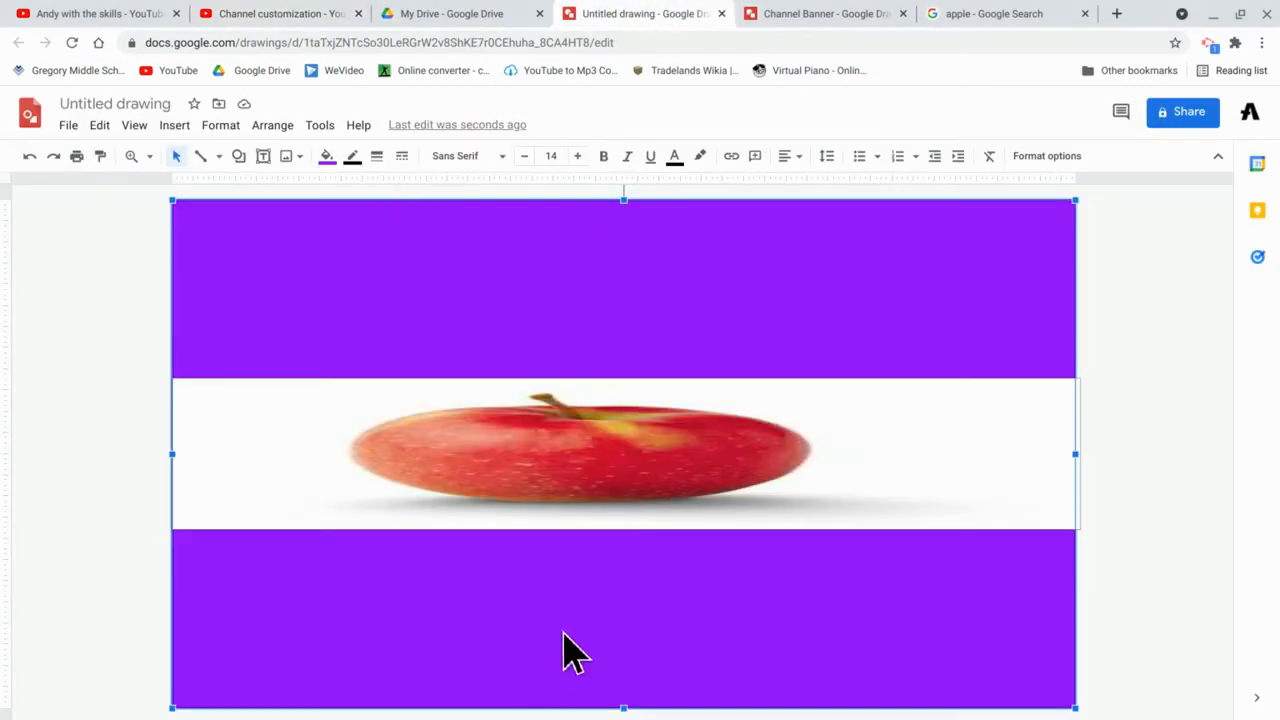
pyautogui.click(762, 16)
pyautogui.click(563, 280)
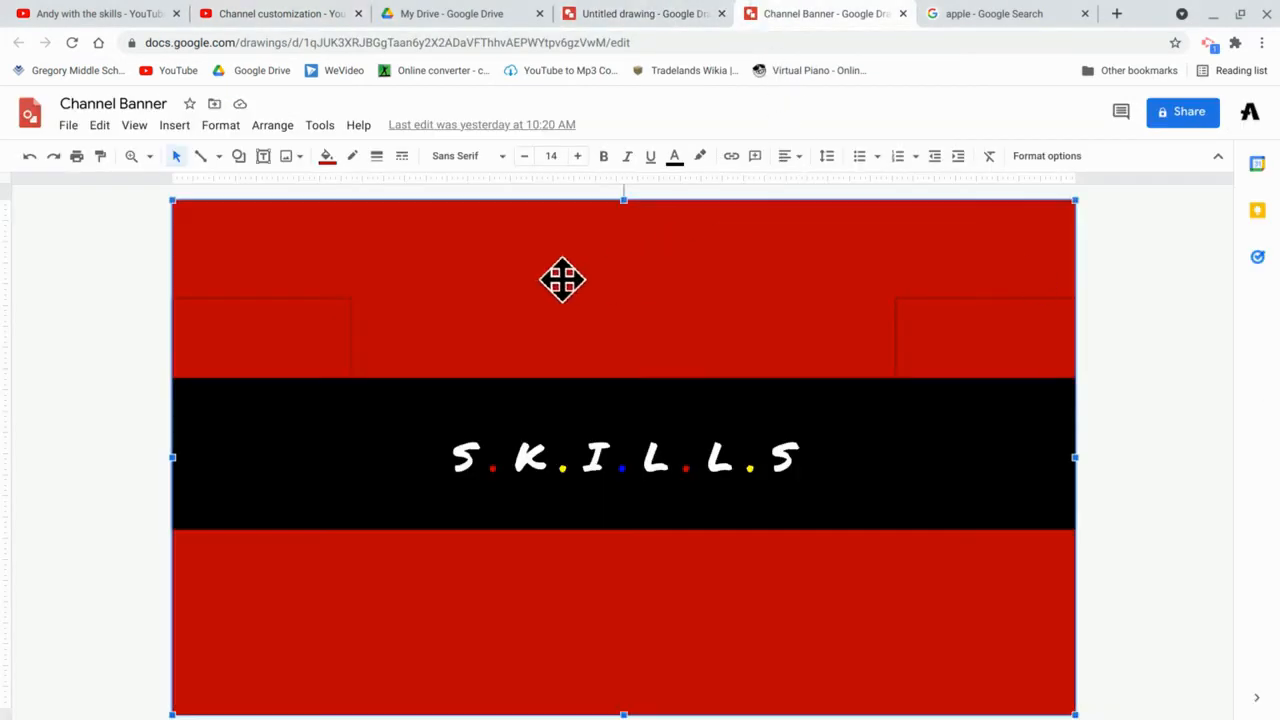
pyautogui.click(154, 432)
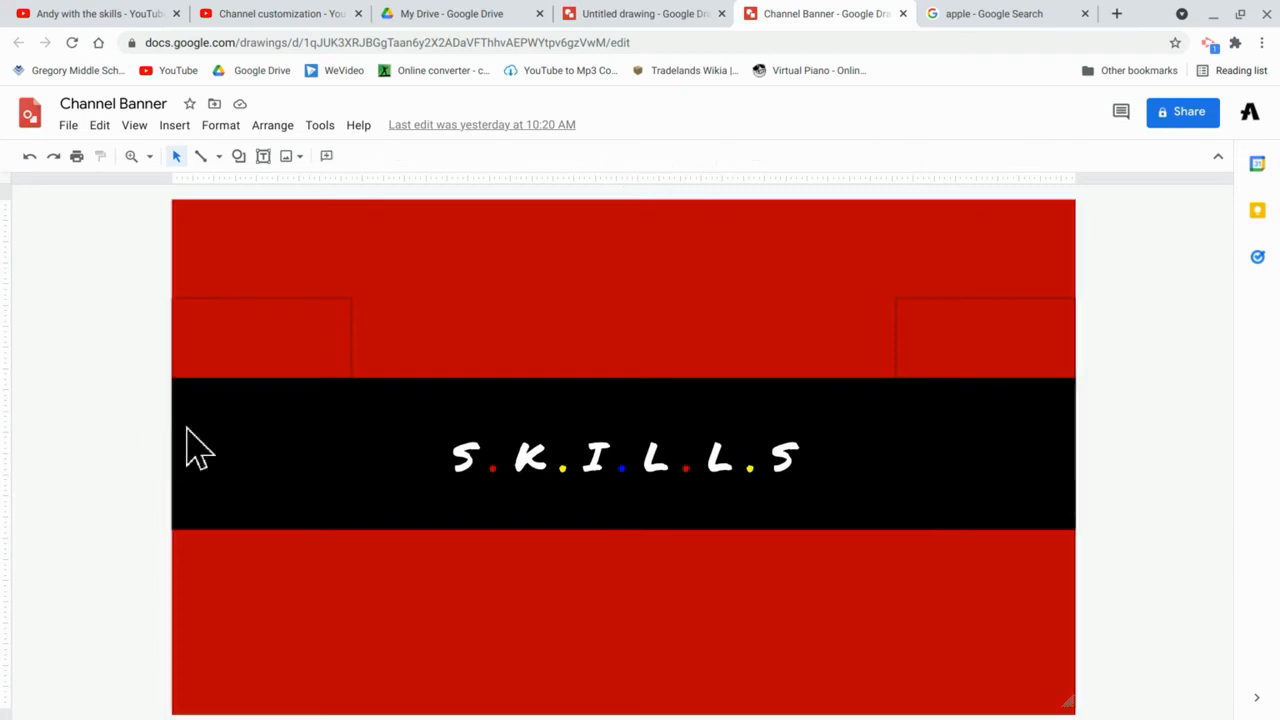
pyautogui.click(660, 322)
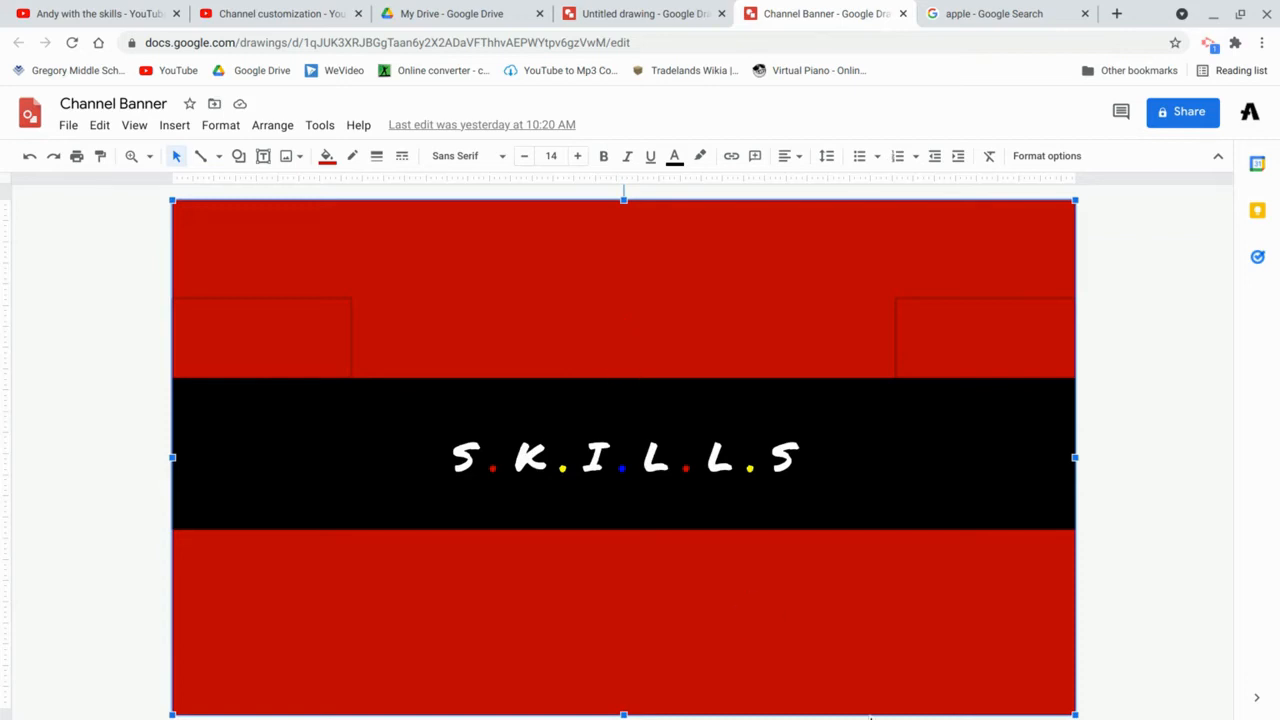
pyautogui.click(873, 699)
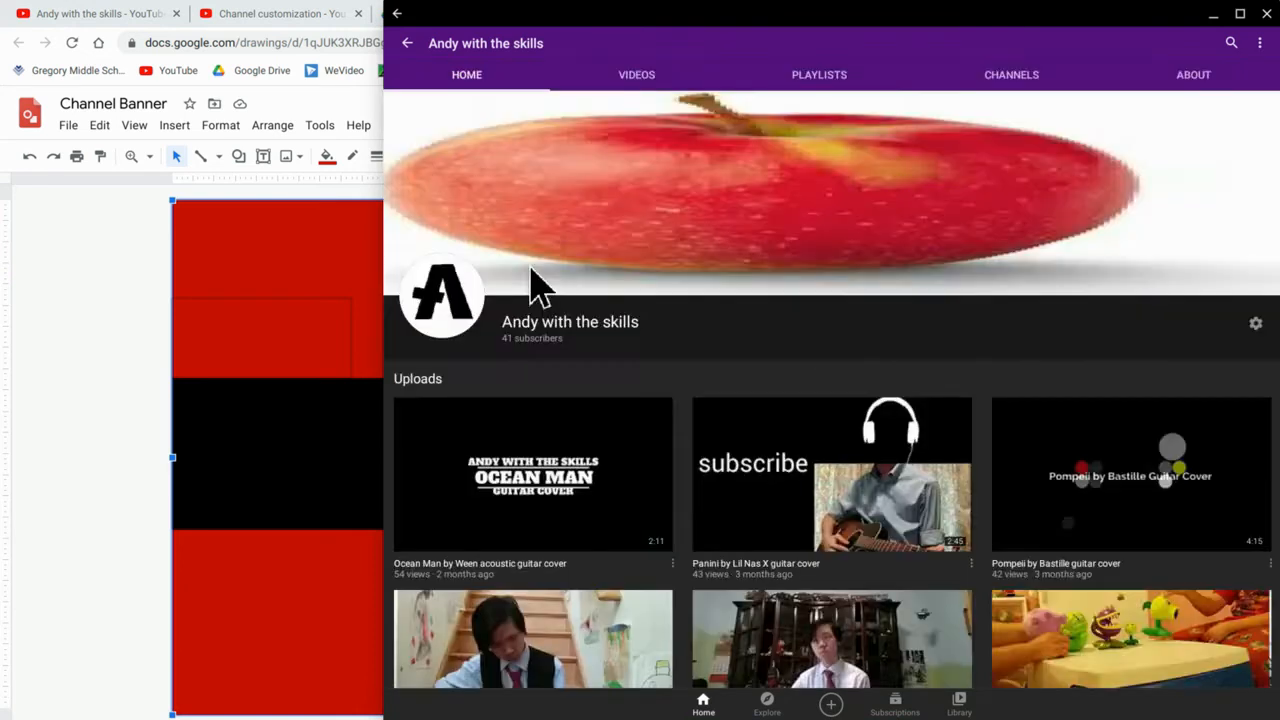
pyautogui.click(160, 333)
pyautogui.moveTo(611, 716)
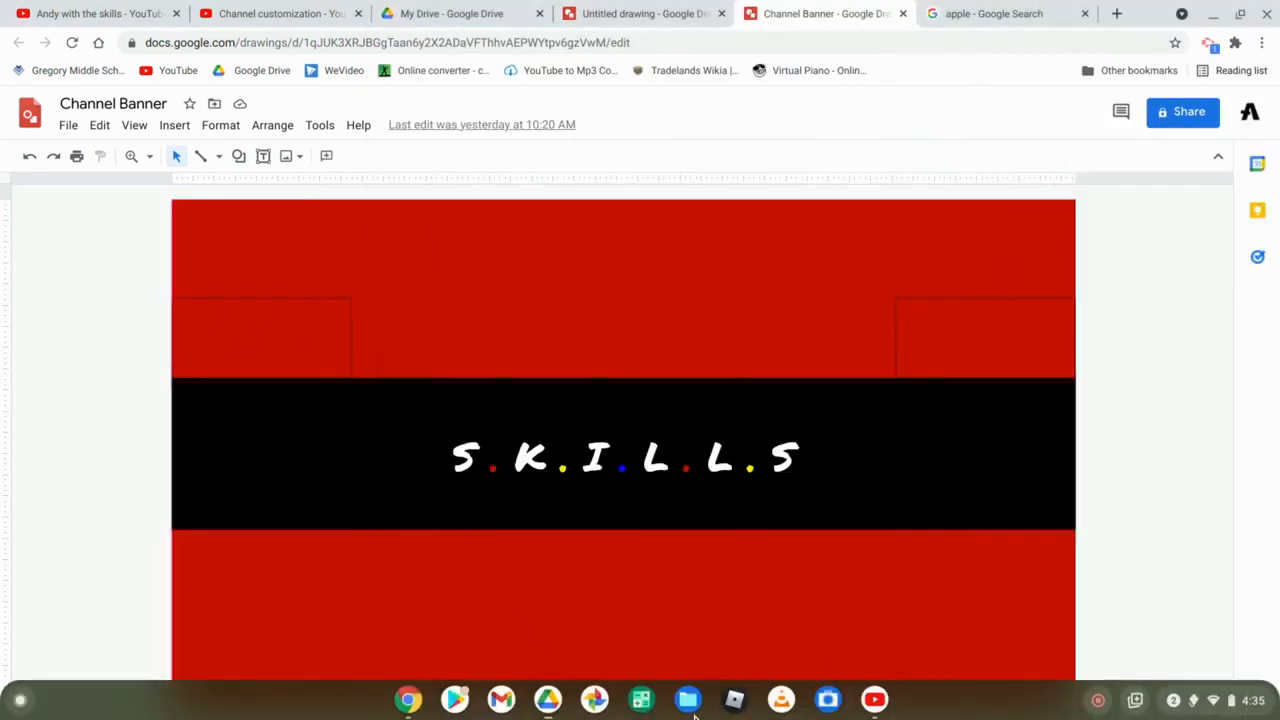
pyautogui.click(623, 14)
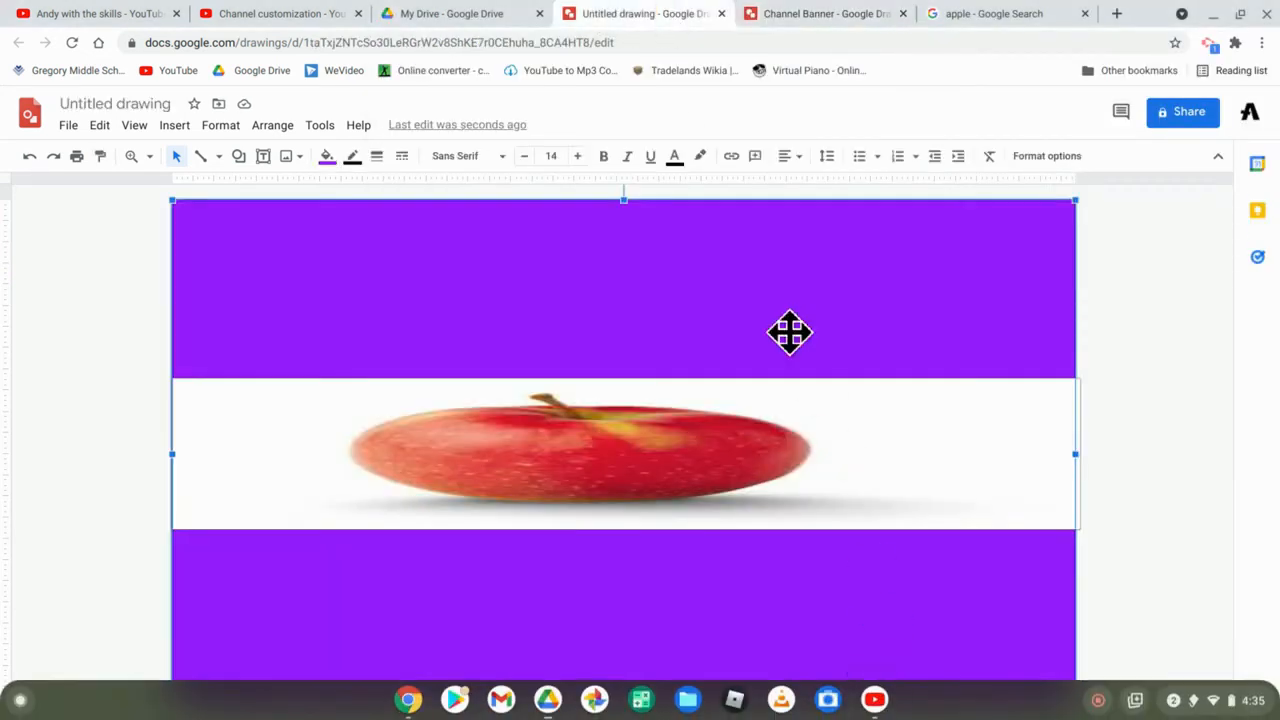
pyautogui.click(874, 714)
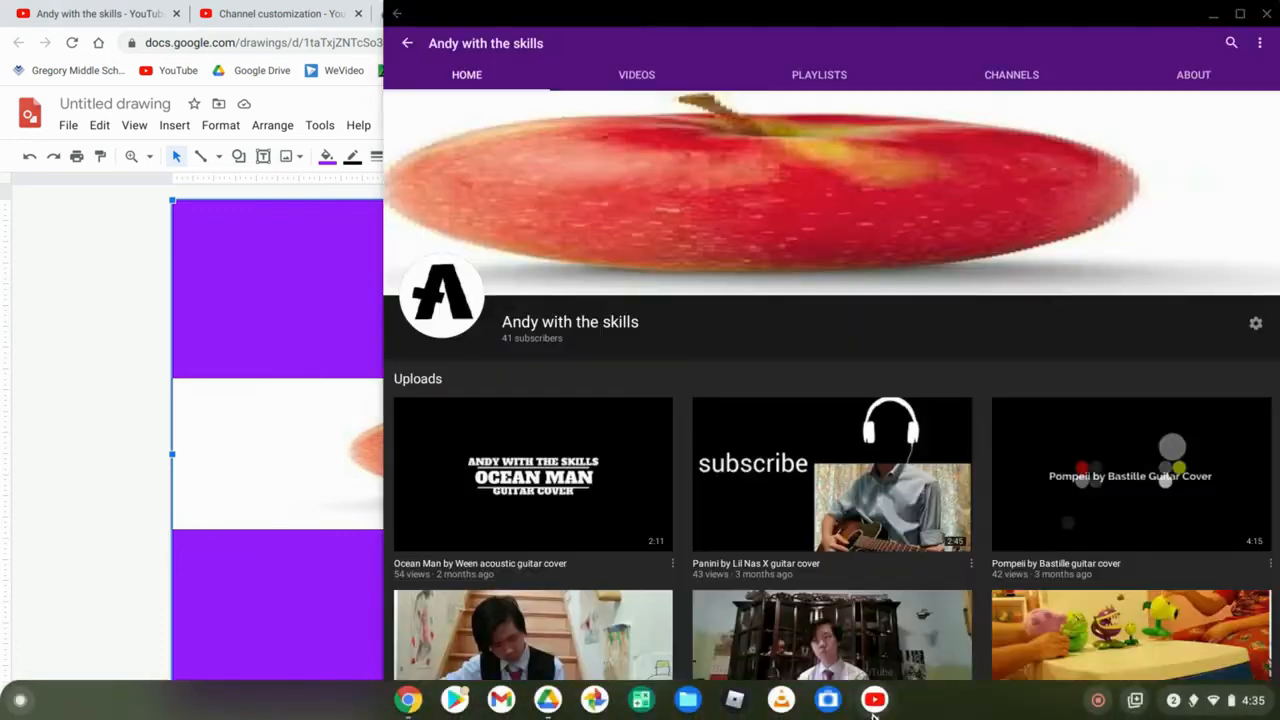
pyautogui.click(108, 395)
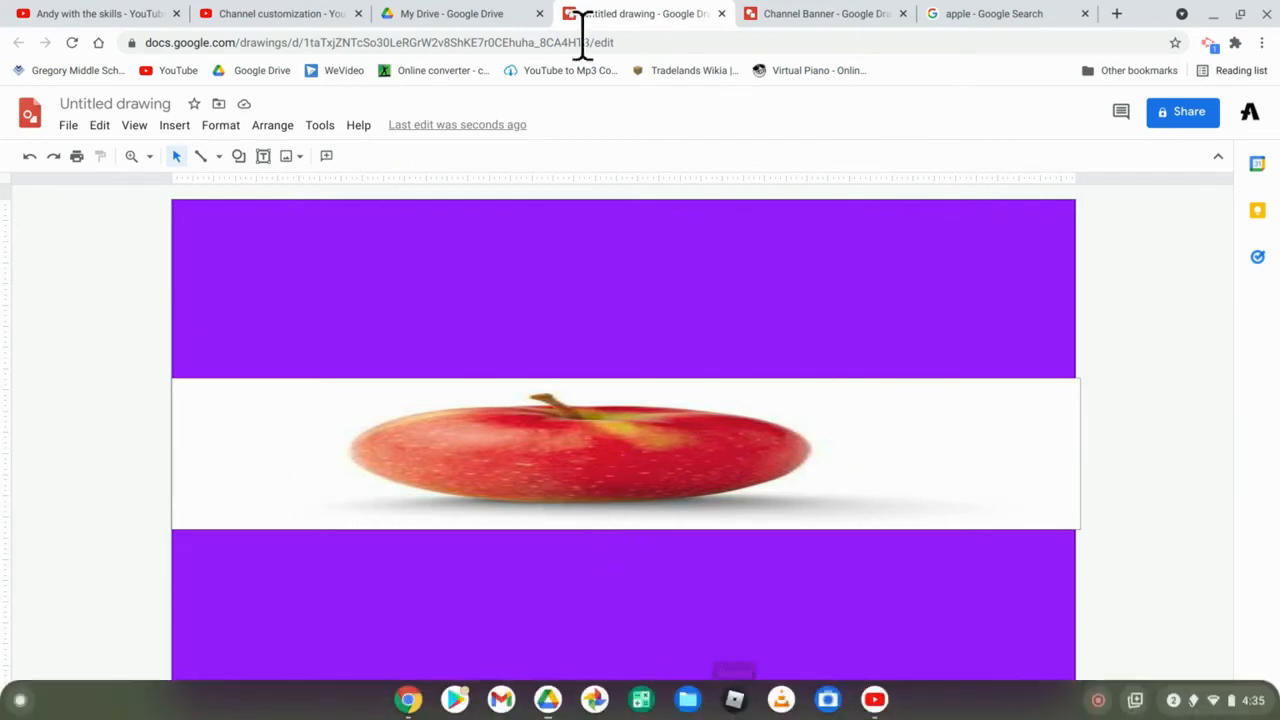
# Recolor the untitled drawing's purple background rectangle black, white, and finally black again
pyautogui.click(586, 256)
pyautogui.click(327, 160)
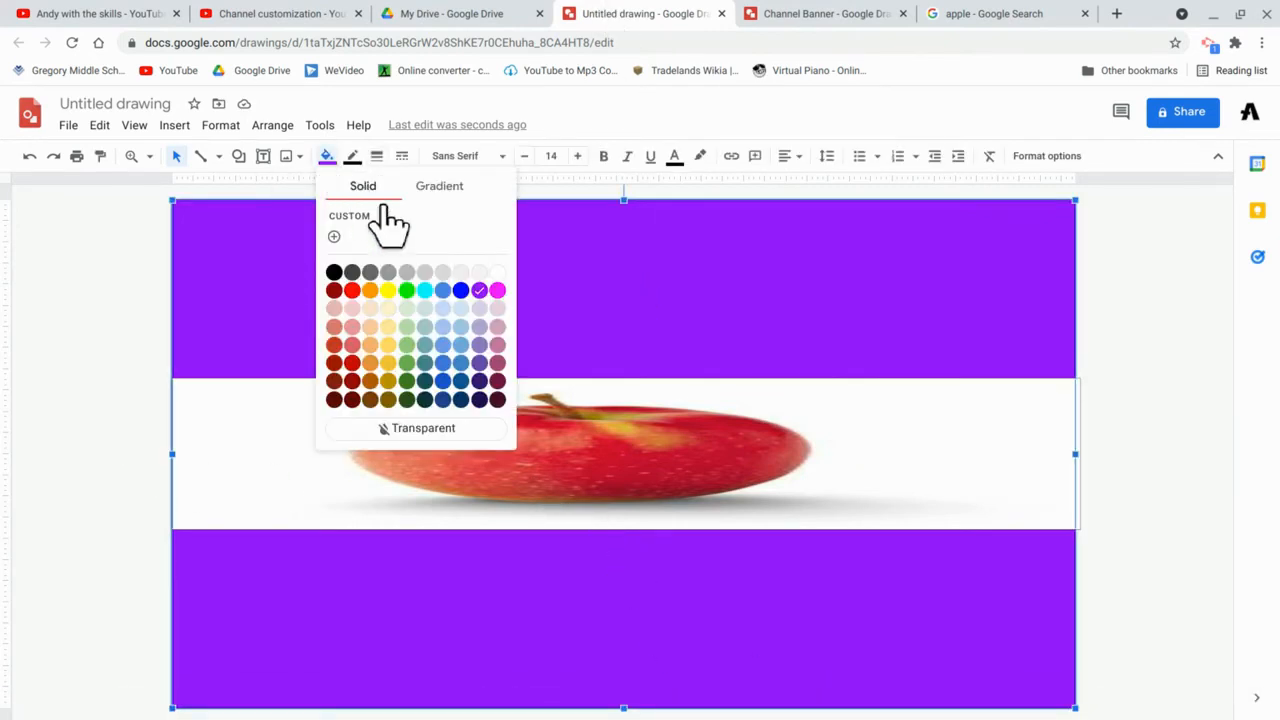
pyautogui.click(334, 272)
pyautogui.click(330, 160)
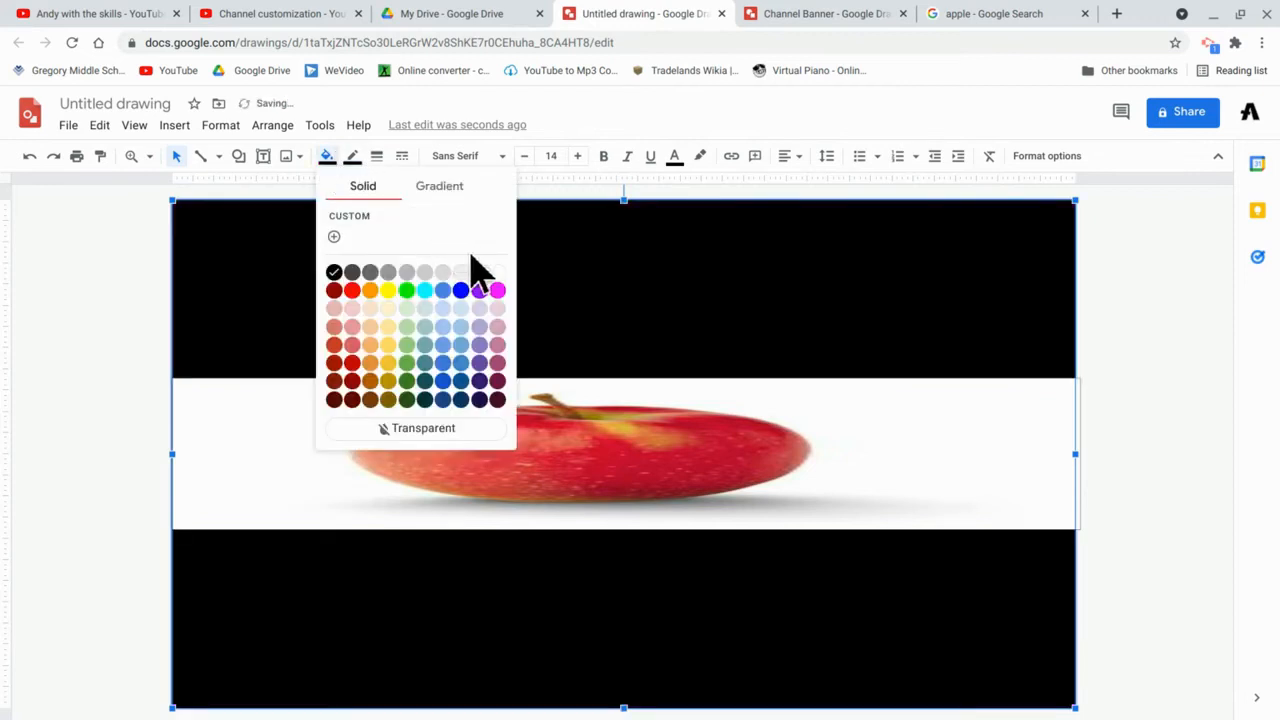
pyautogui.click(497, 272)
pyautogui.click(327, 157)
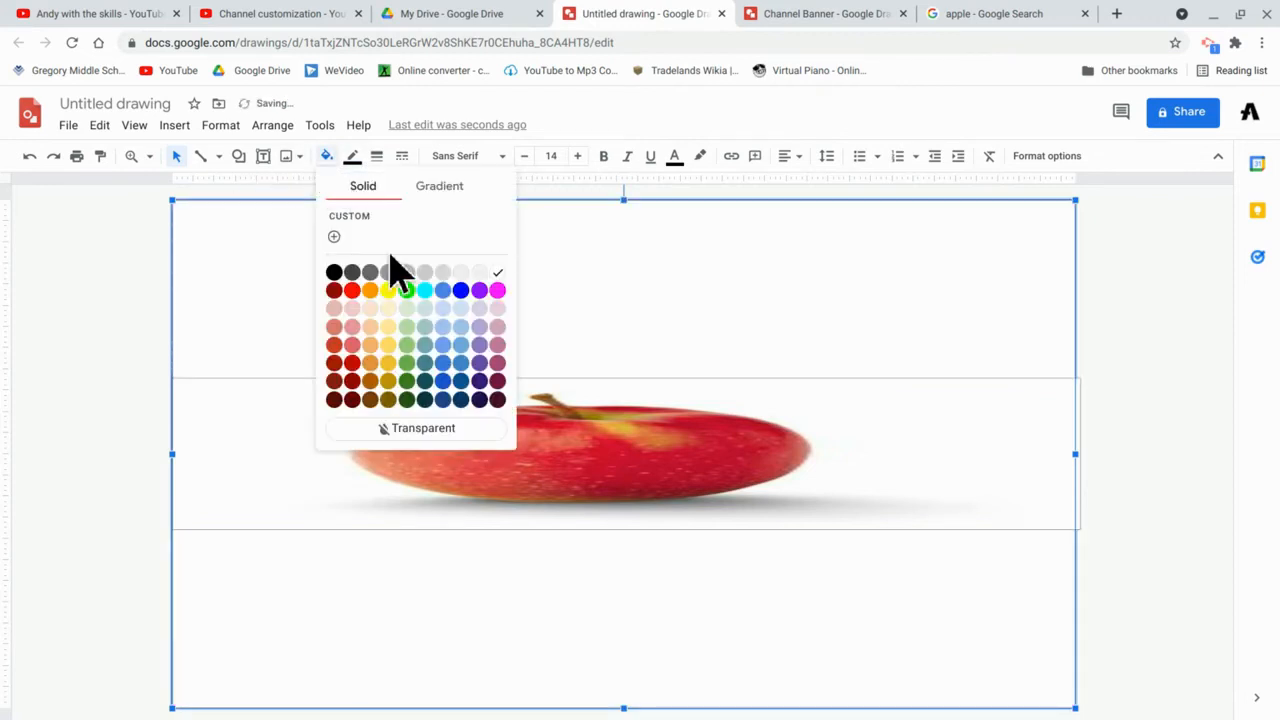
pyautogui.click(334, 272)
pyautogui.click(76, 424)
# Switch to the YouTube app and examine the header colors of MrBeast and another subscribed channel from the Subscriptions list
pyautogui.moveTo(826, 715)
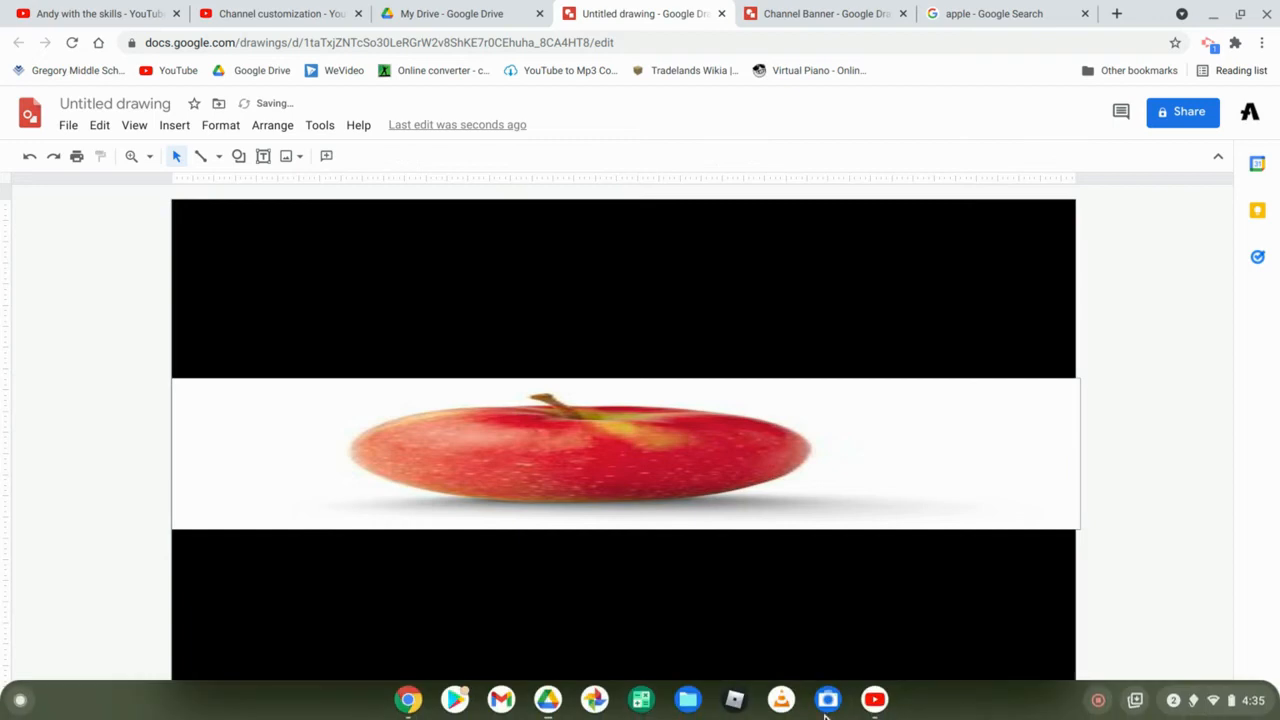
pyautogui.click(874, 699)
pyautogui.scroll(-12, 870, 400)
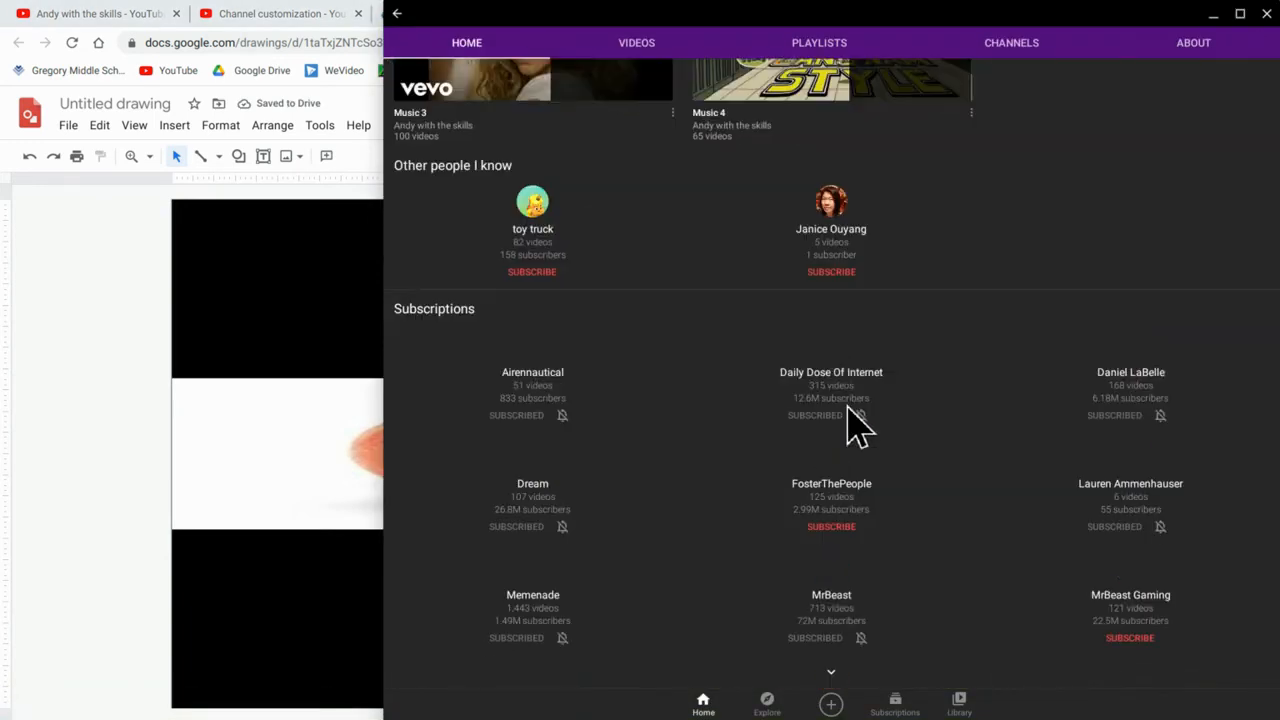
pyautogui.click(843, 555)
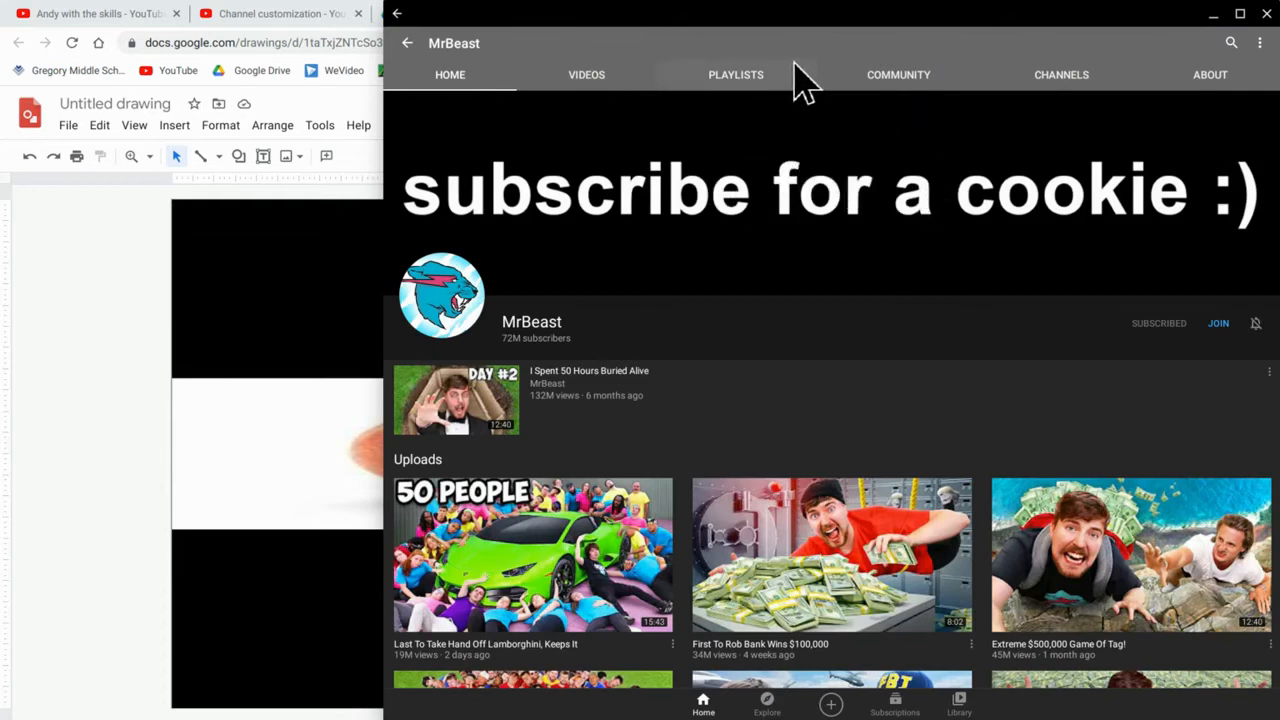
pyautogui.click(405, 43)
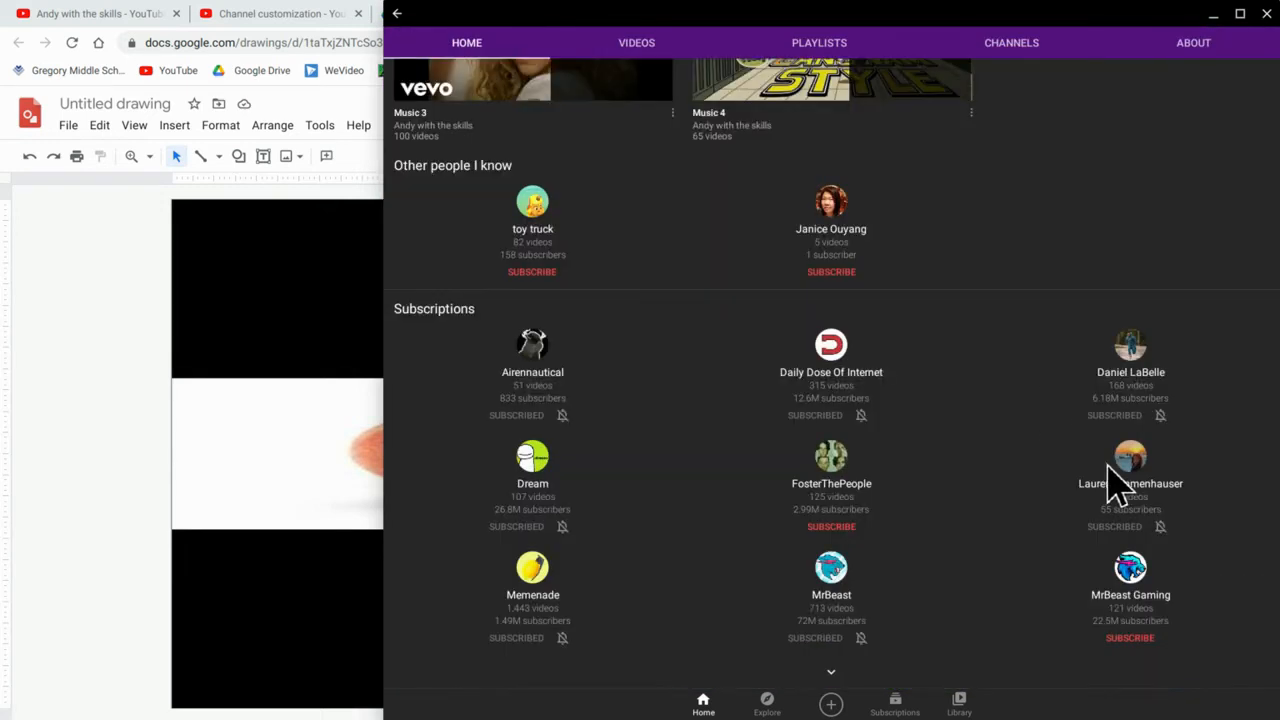
pyautogui.click(1115, 482)
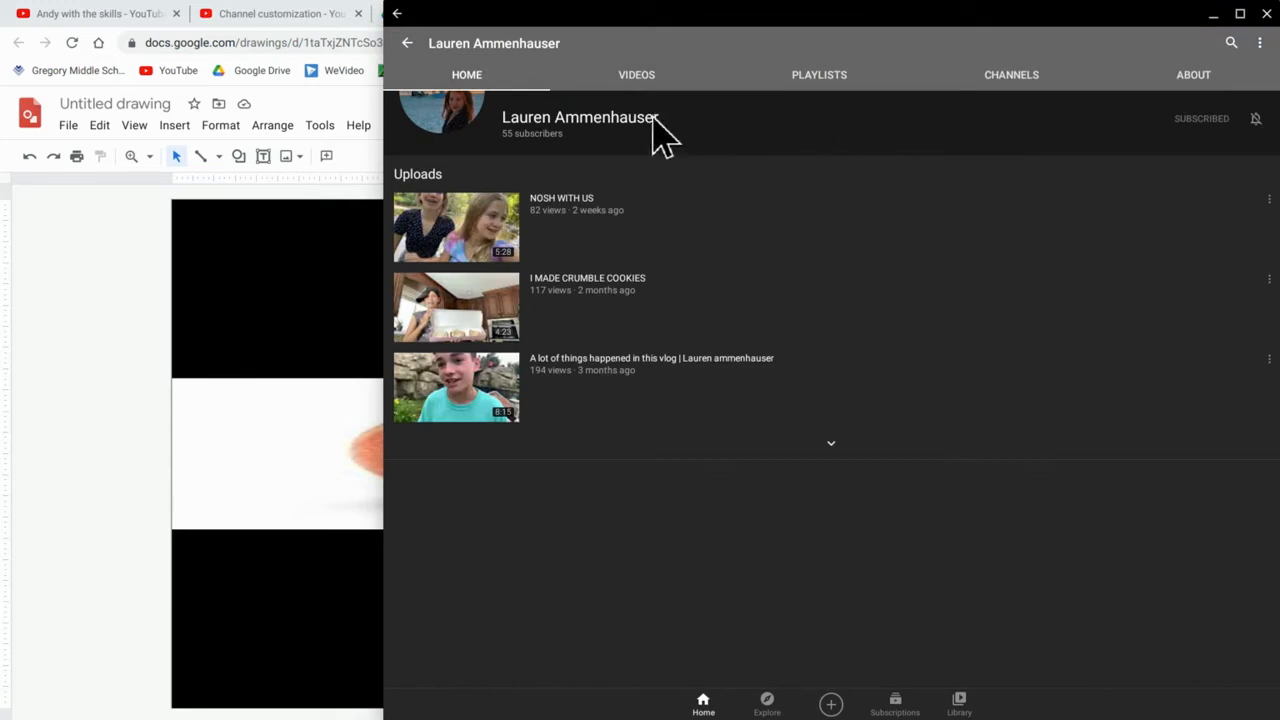
pyautogui.click(407, 44)
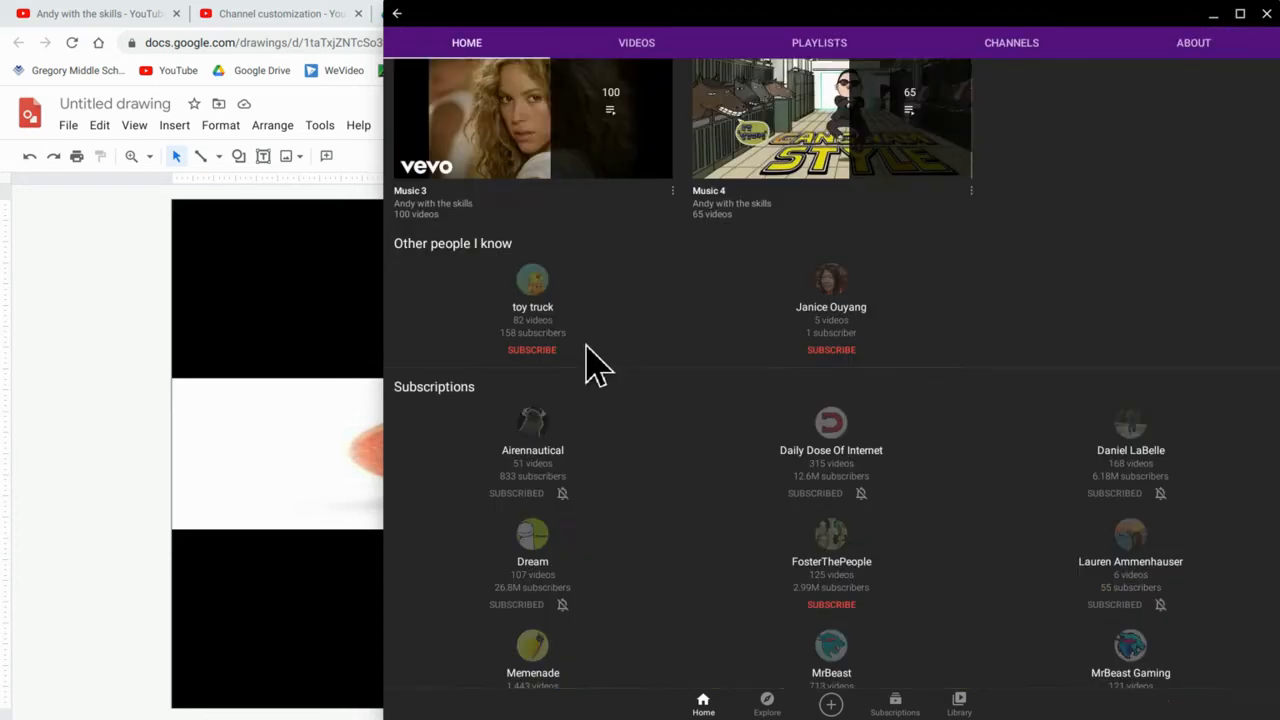
pyautogui.scroll(-1, 723, 437)
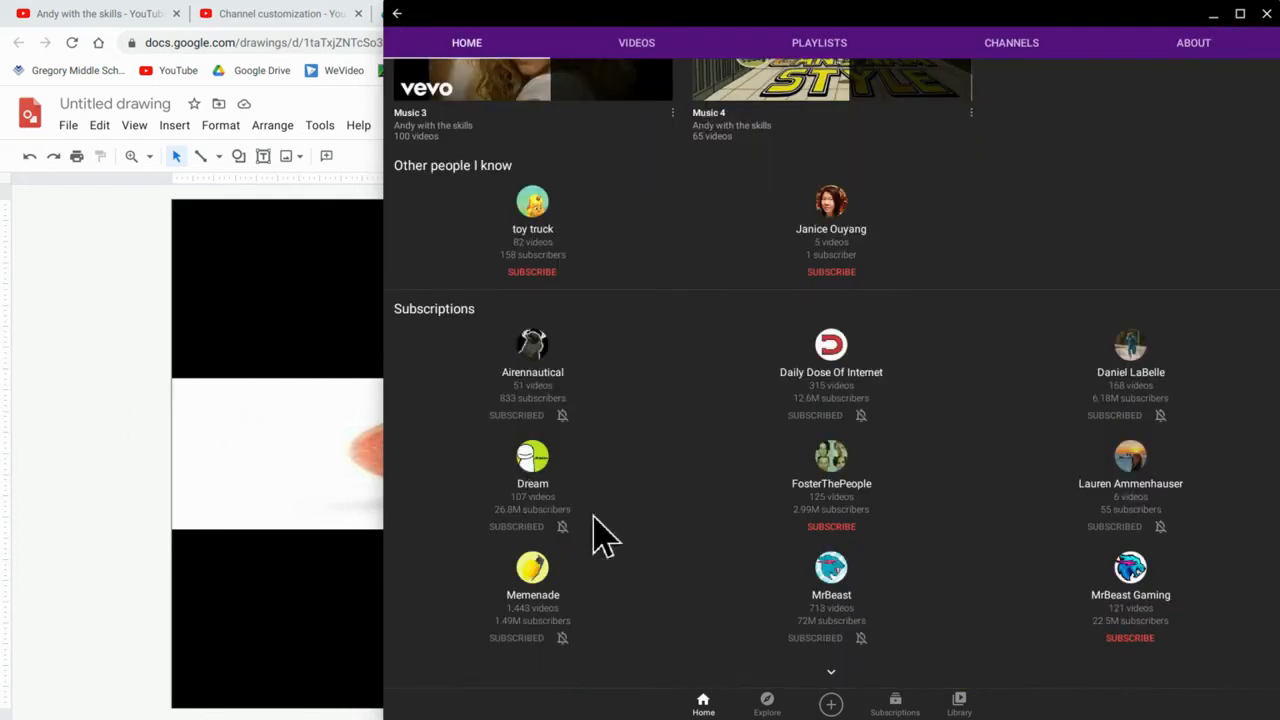
# Return to the untitled drawing and recolor its black background rectangle red
pyautogui.click(144, 478)
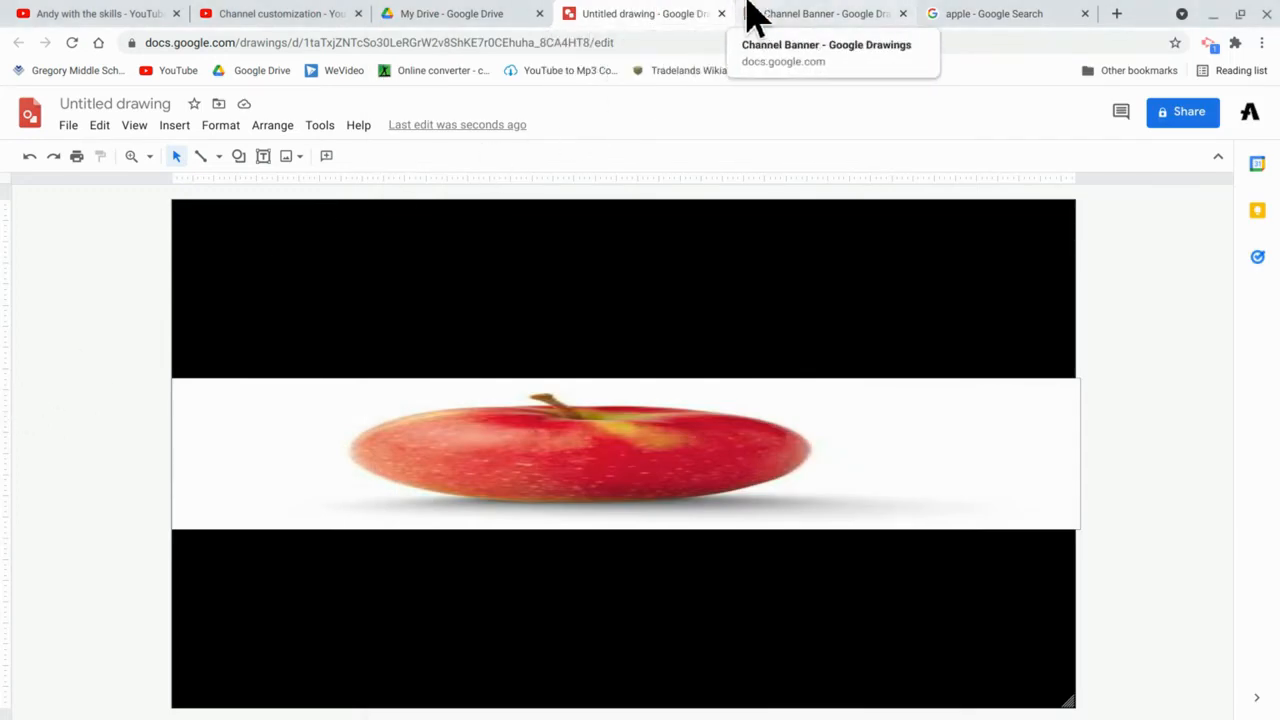
pyautogui.click(800, 14)
pyautogui.click(640, 16)
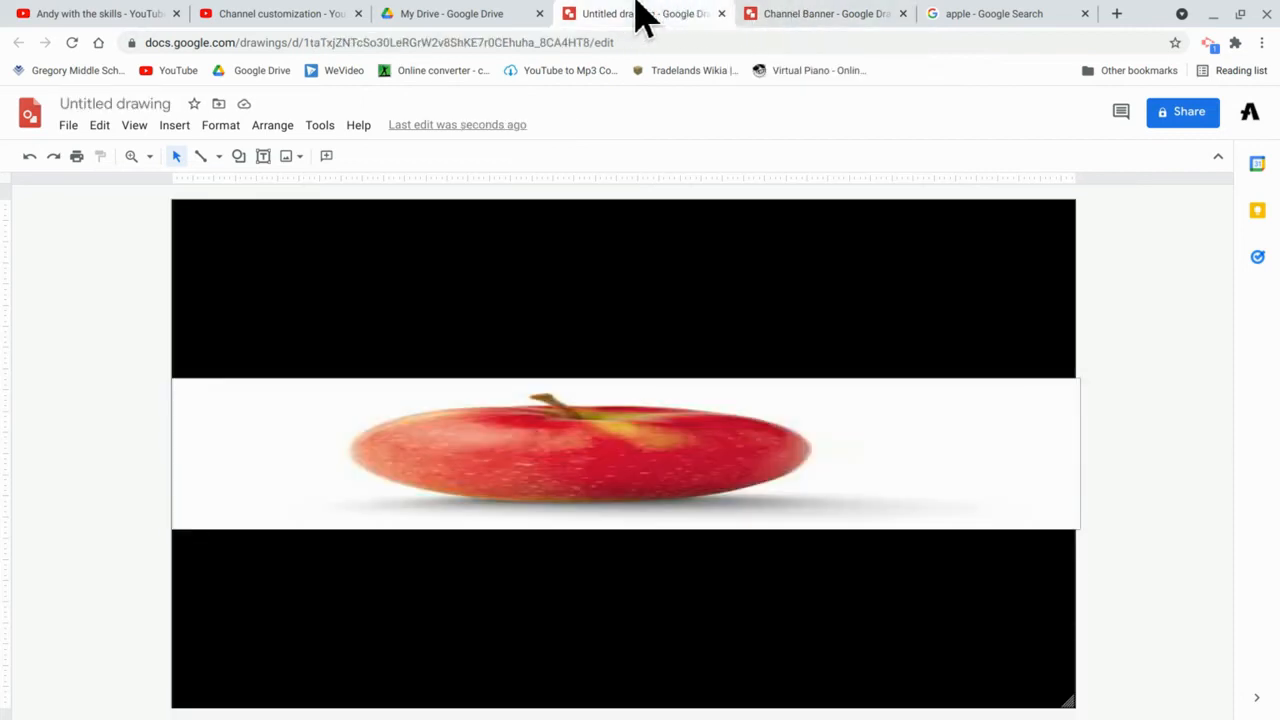
pyautogui.click(277, 195)
pyautogui.click(326, 158)
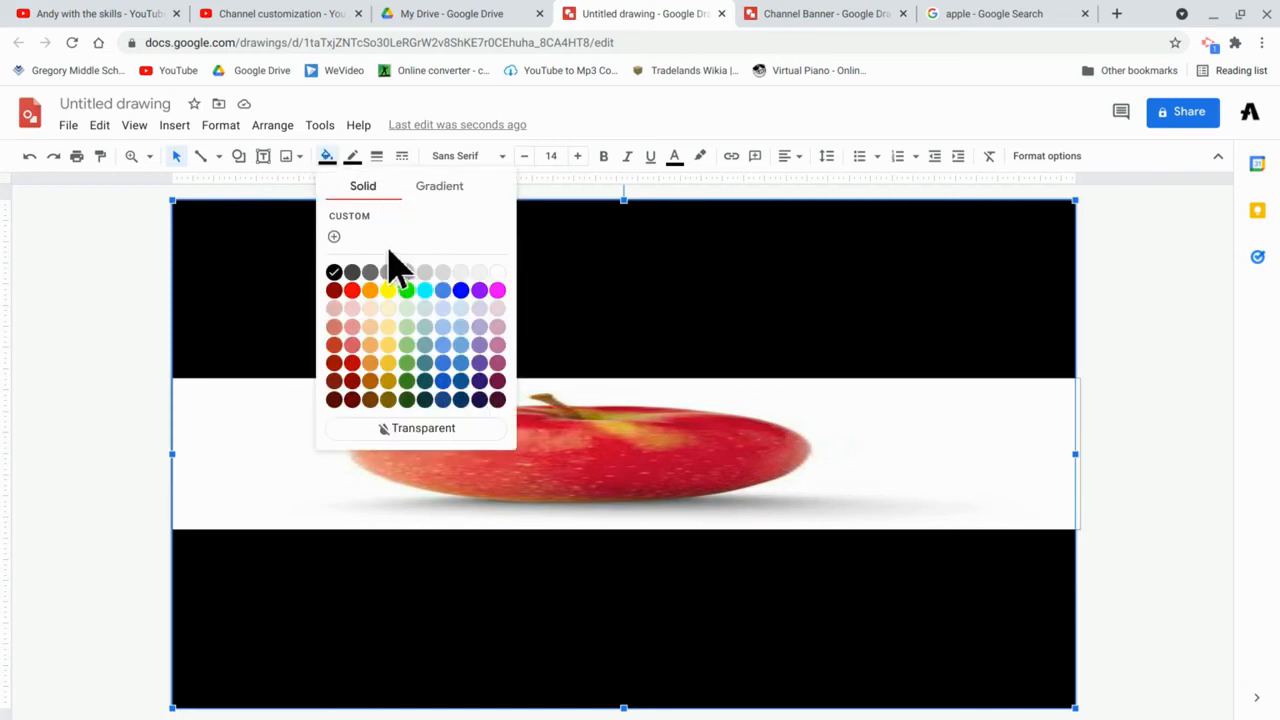
pyautogui.click(352, 290)
# Lower the top edge of the apple image to uncover a strip of the black band beneath it
pyautogui.click(298, 420)
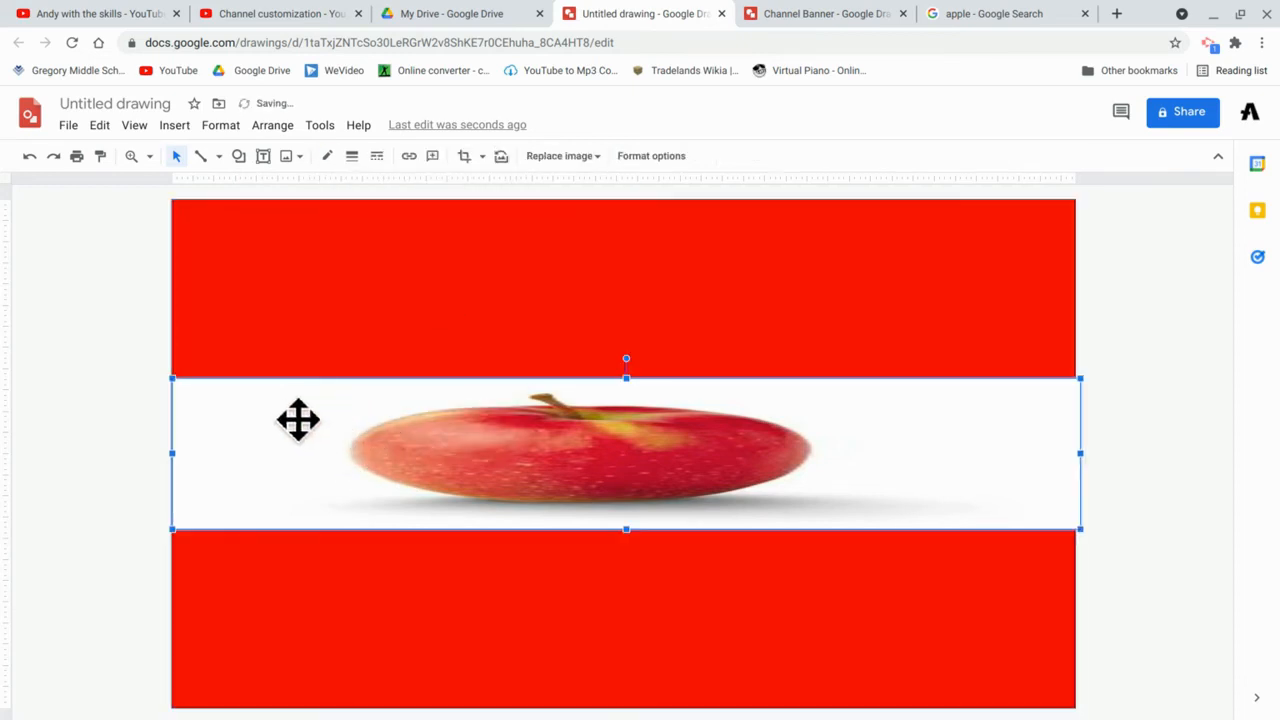
pyautogui.moveTo(630, 376); pyautogui.dragTo(630, 415)
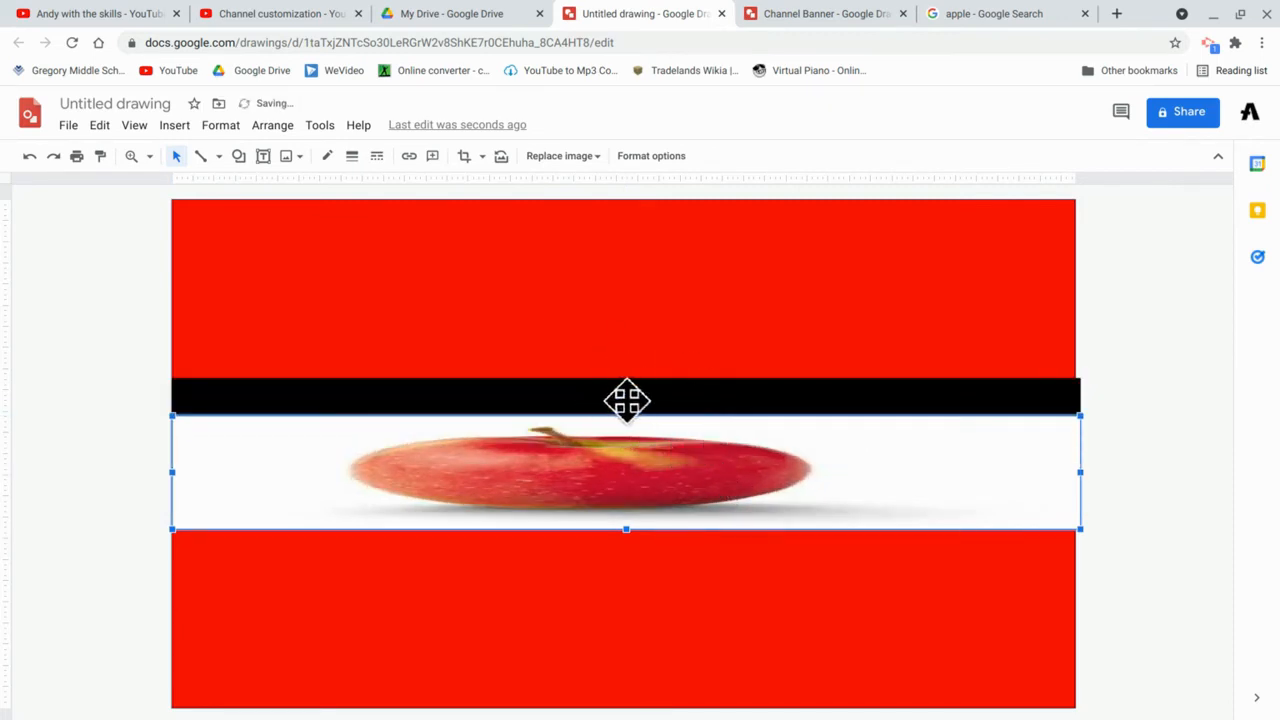
pyautogui.click(146, 396)
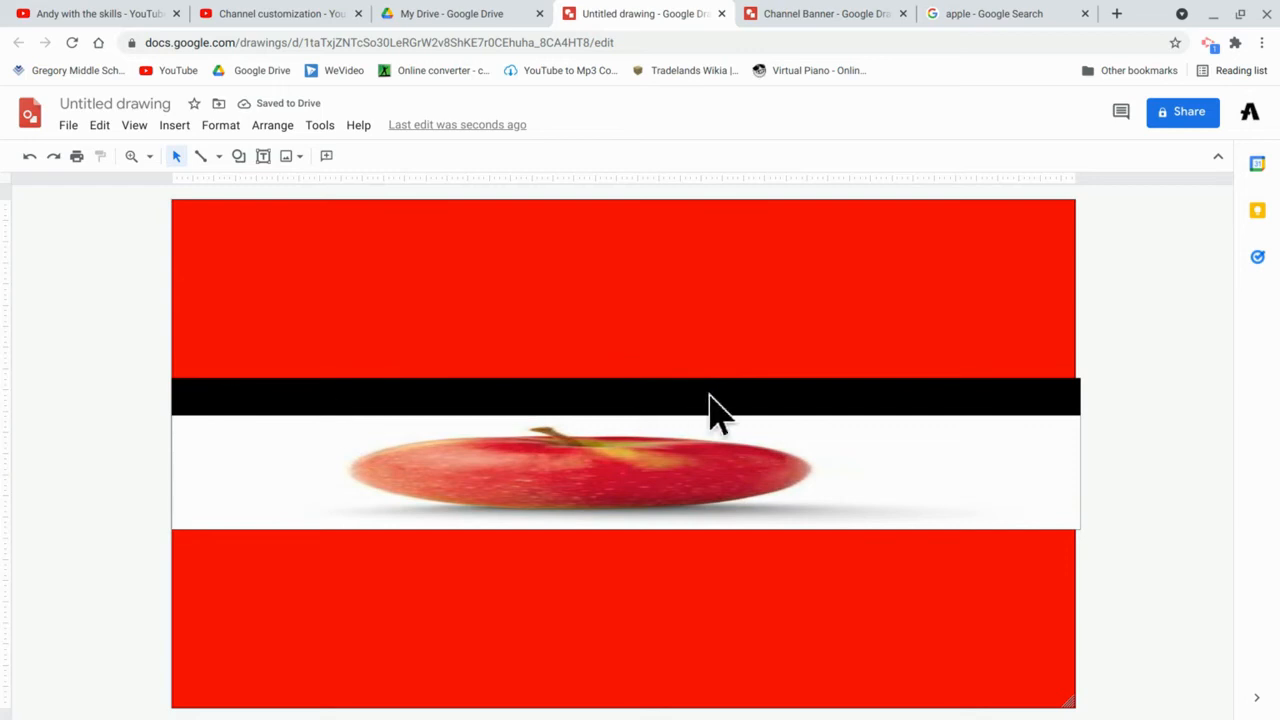
# Check the channel's published banner and header color in the YouTube app, and return to the untitled drawing
pyautogui.moveTo(975, 716)
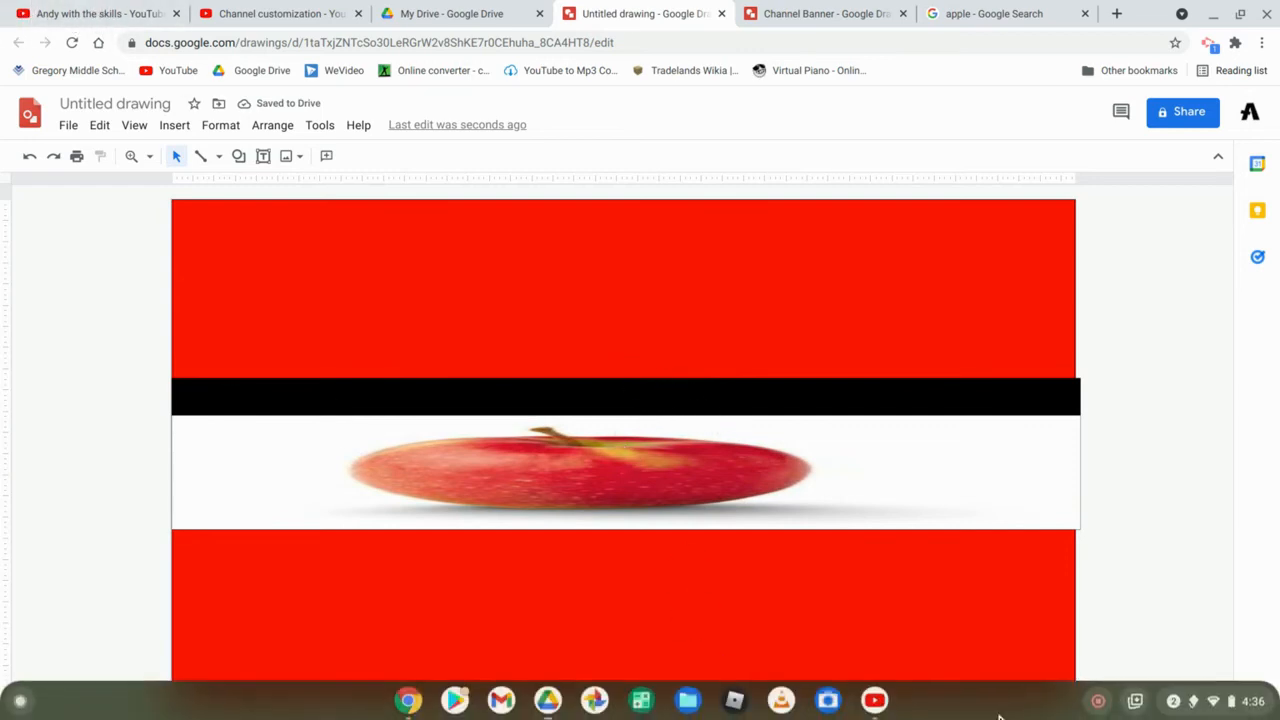
pyautogui.click(875, 699)
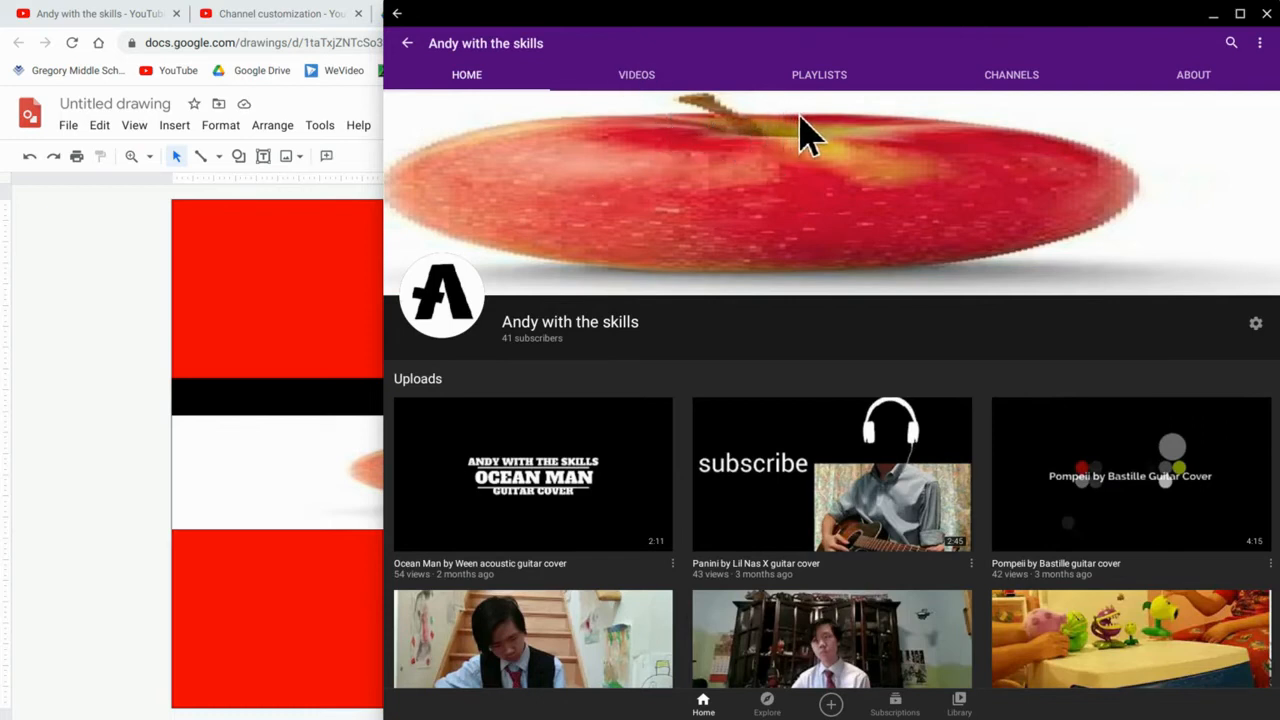
pyautogui.click(115, 350)
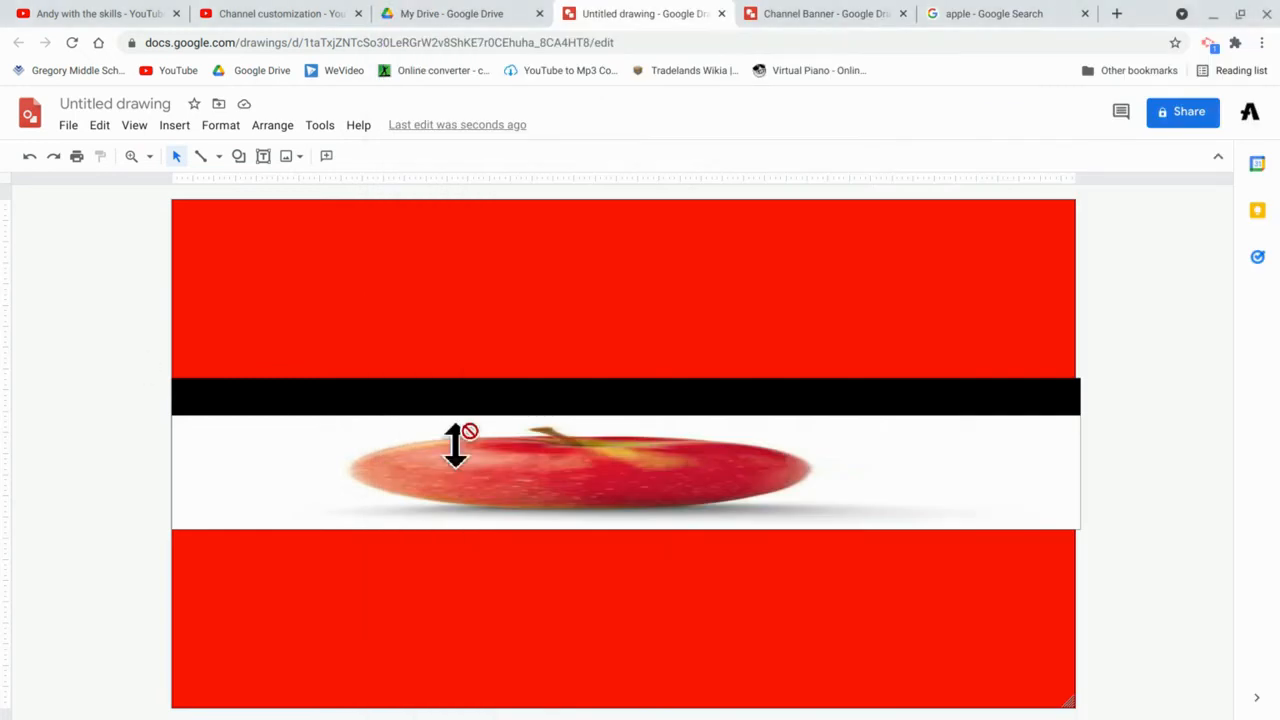
# Delete the apple image covering the black middle band
pyautogui.click(660, 430)
pyautogui.moveTo(626, 415); pyautogui.dragTo(630, 384)
pyautogui.press('Delete')
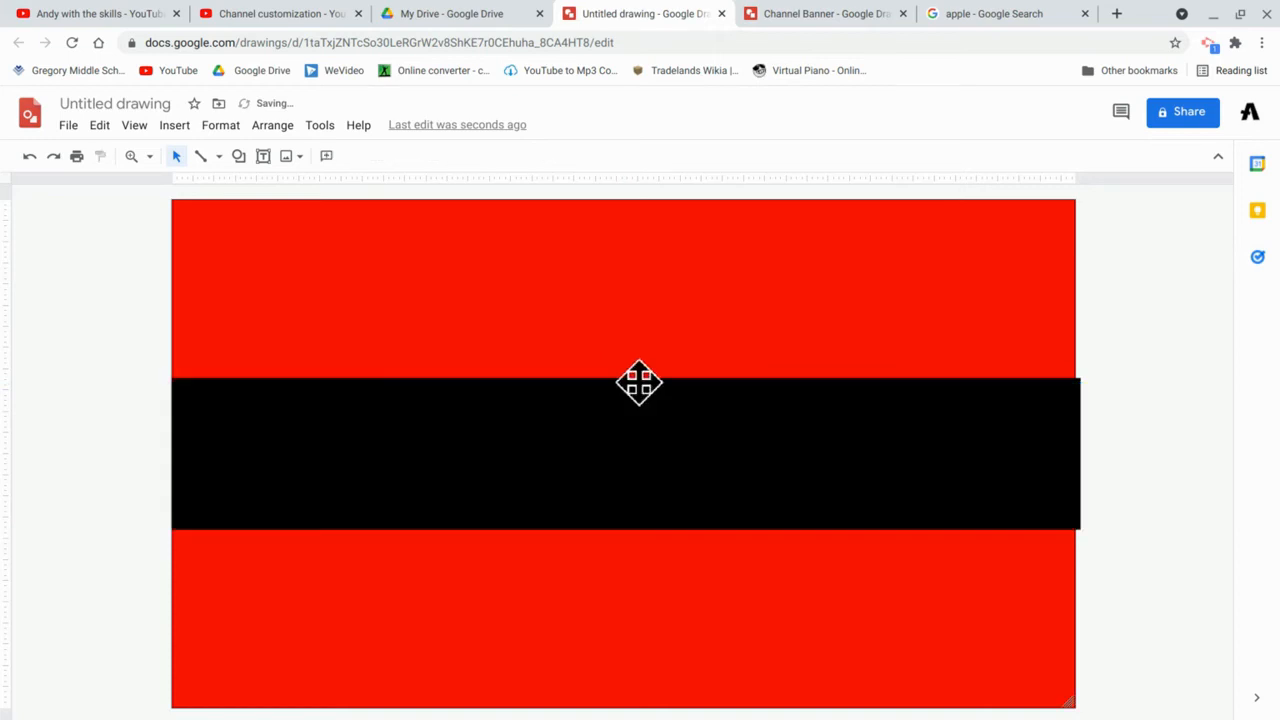
# Draw a small square on the upper part of the red background and move the old black band down past its lower edge
pyautogui.click(527, 411)
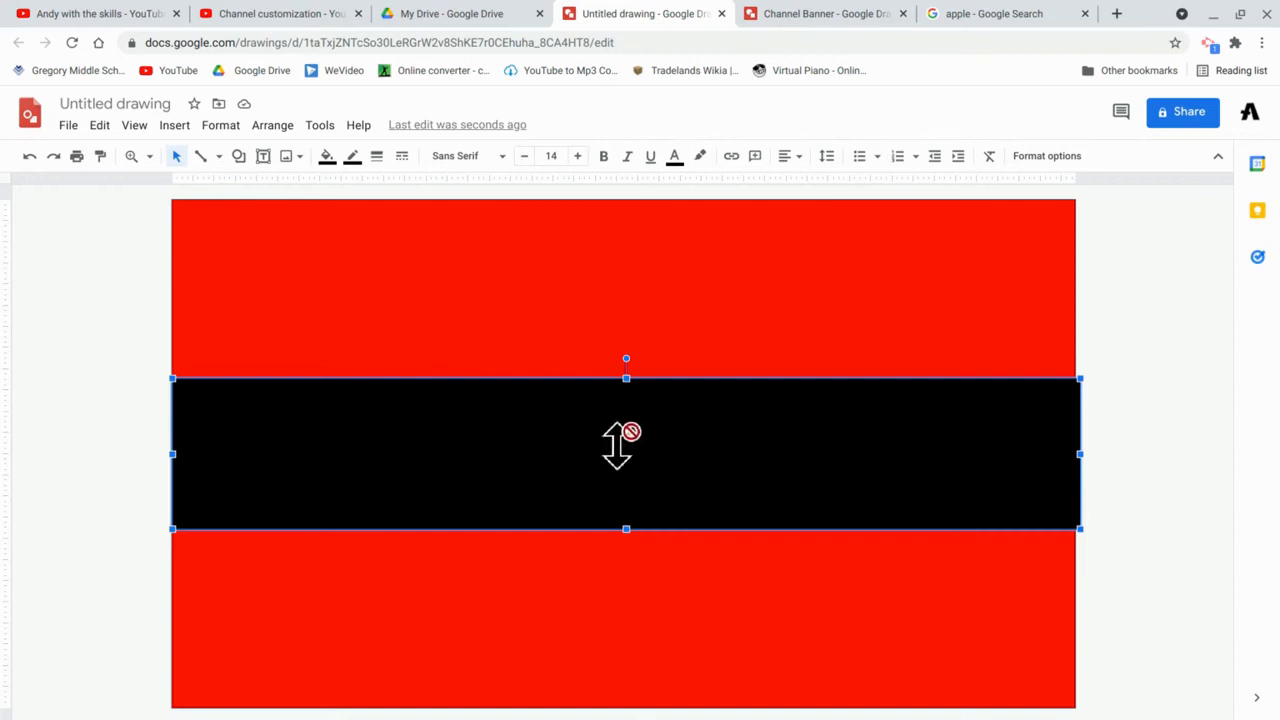
pyautogui.moveTo(619, 461); pyautogui.dragTo(659, 501)
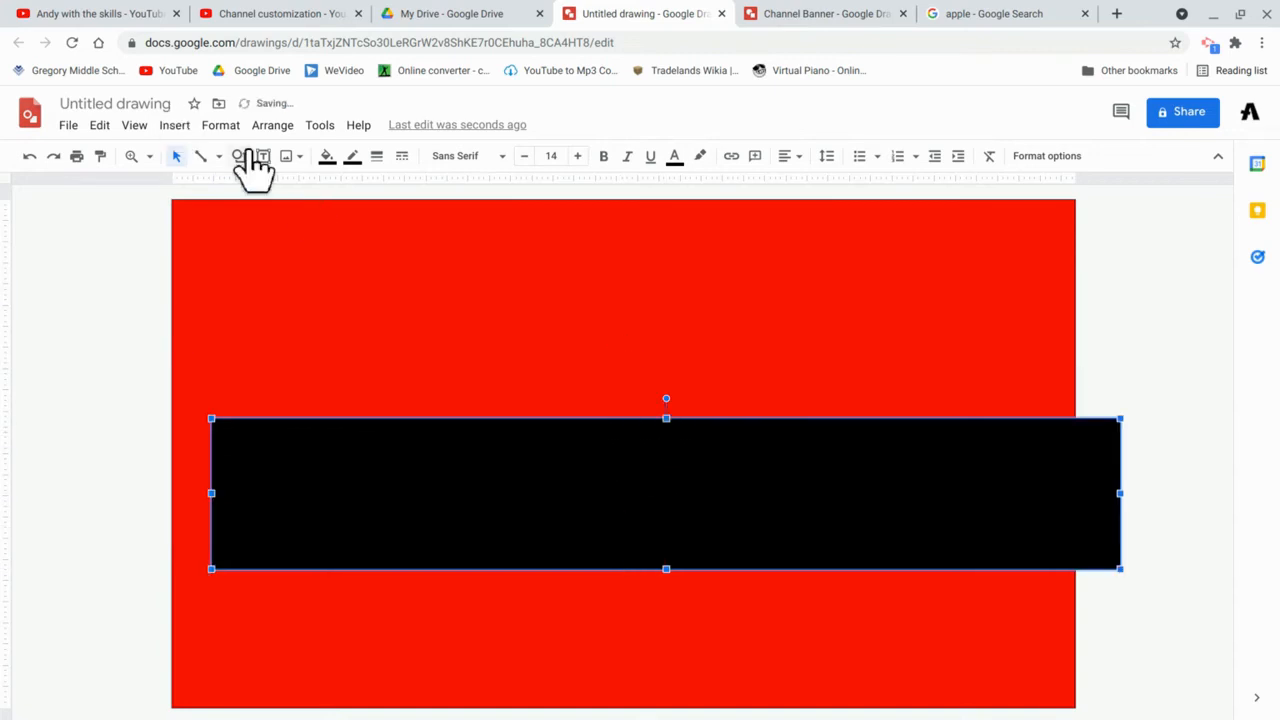
pyautogui.click(240, 156)
pyautogui.moveTo(280, 190)
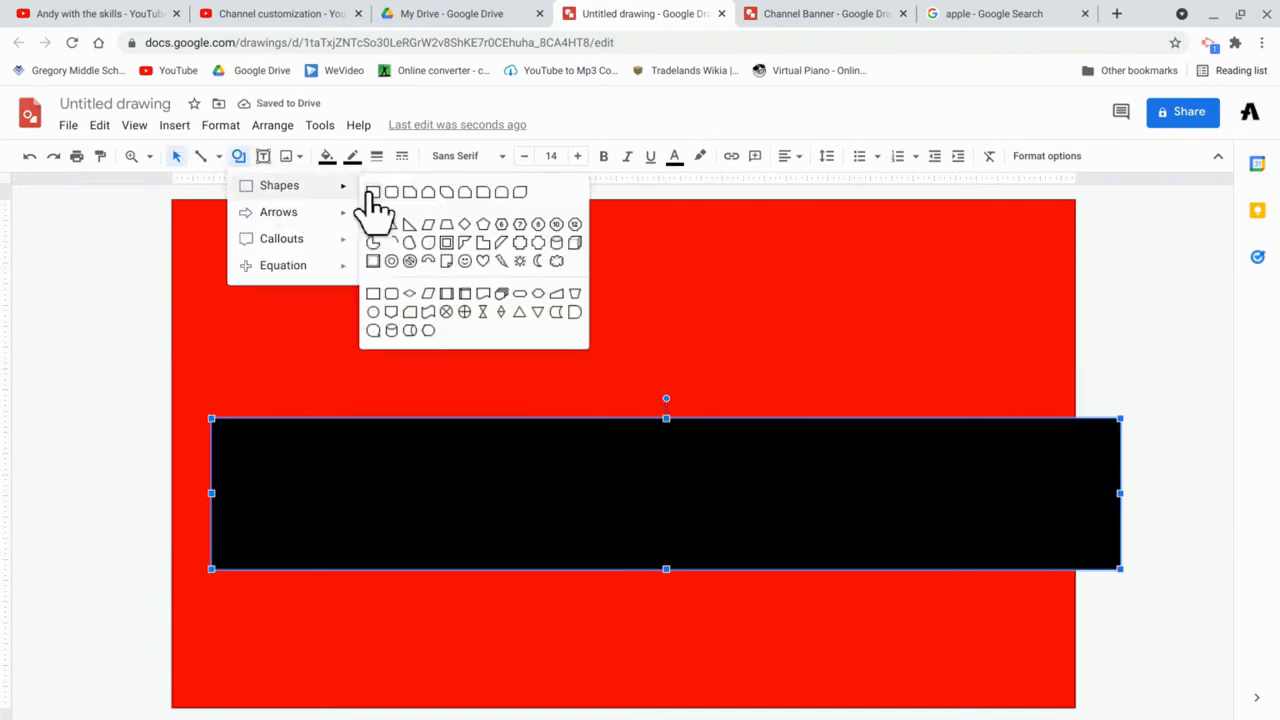
pyautogui.click(370, 192)
pyautogui.moveTo(311, 303); pyautogui.dragTo(390, 383)
pyautogui.click(514, 540)
pyautogui.moveTo(514, 540); pyautogui.dragTo(500, 686)
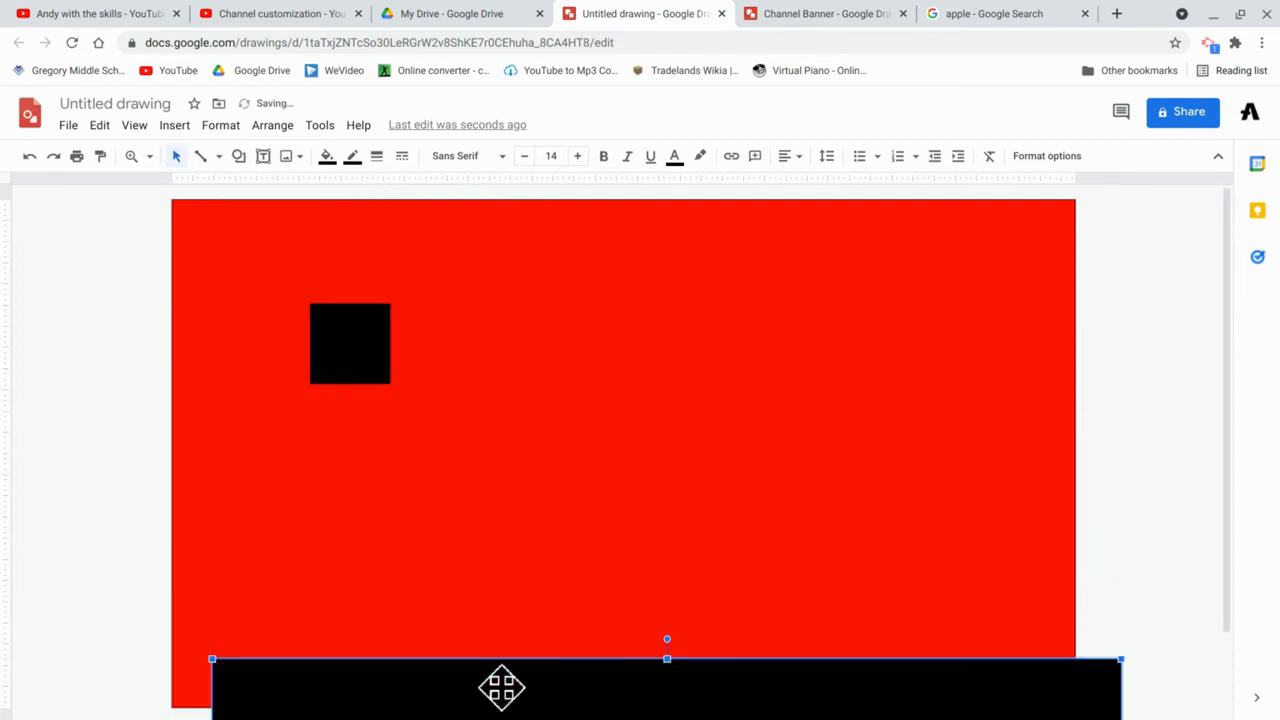
# Stretch the new black square to the full width of the red background and move it into the lower half
pyautogui.click(376, 319)
pyautogui.moveTo(383, 345); pyautogui.dragTo(1074, 375)
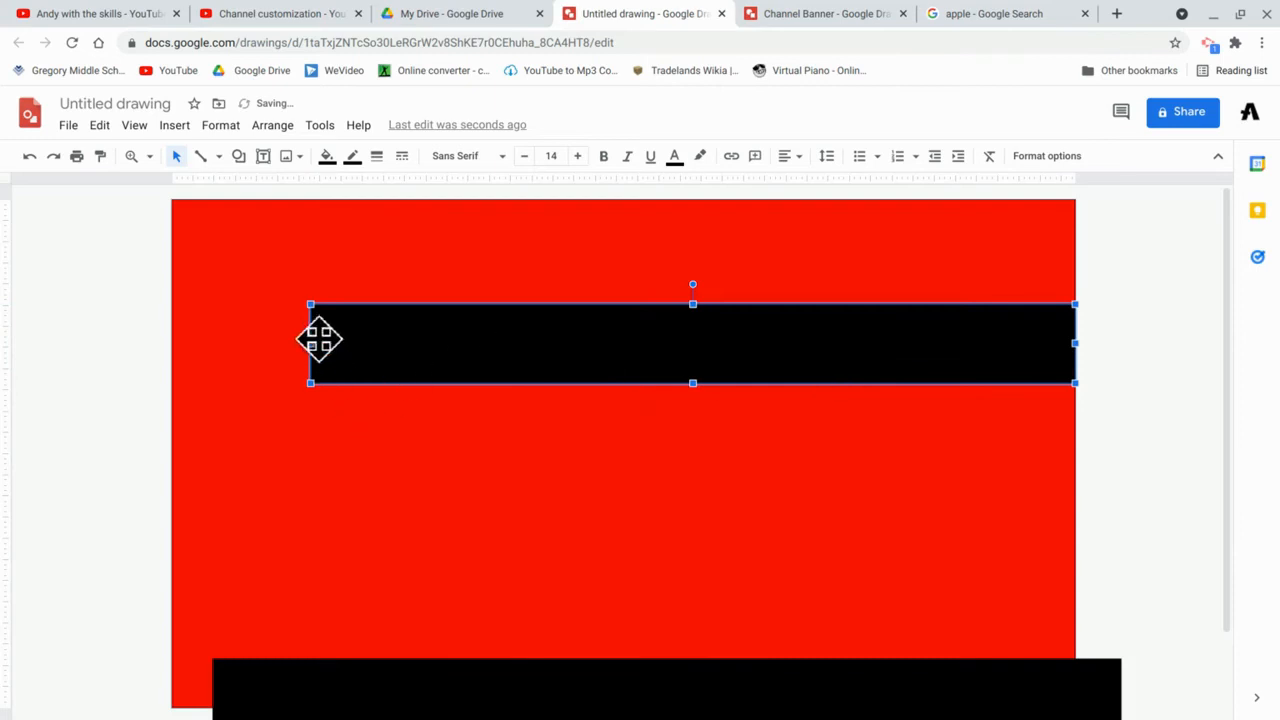
pyautogui.moveTo(308, 344); pyautogui.dragTo(172, 342)
pyautogui.moveTo(622, 322); pyautogui.dragTo(615, 392)
pyautogui.moveTo(619, 372); pyautogui.dragTo(632, 543)
# Align the old black band with the drawing's top edge and show the ruler numbers to gauge the band's height
pyautogui.moveTo(608, 672); pyautogui.dragTo(568, 217)
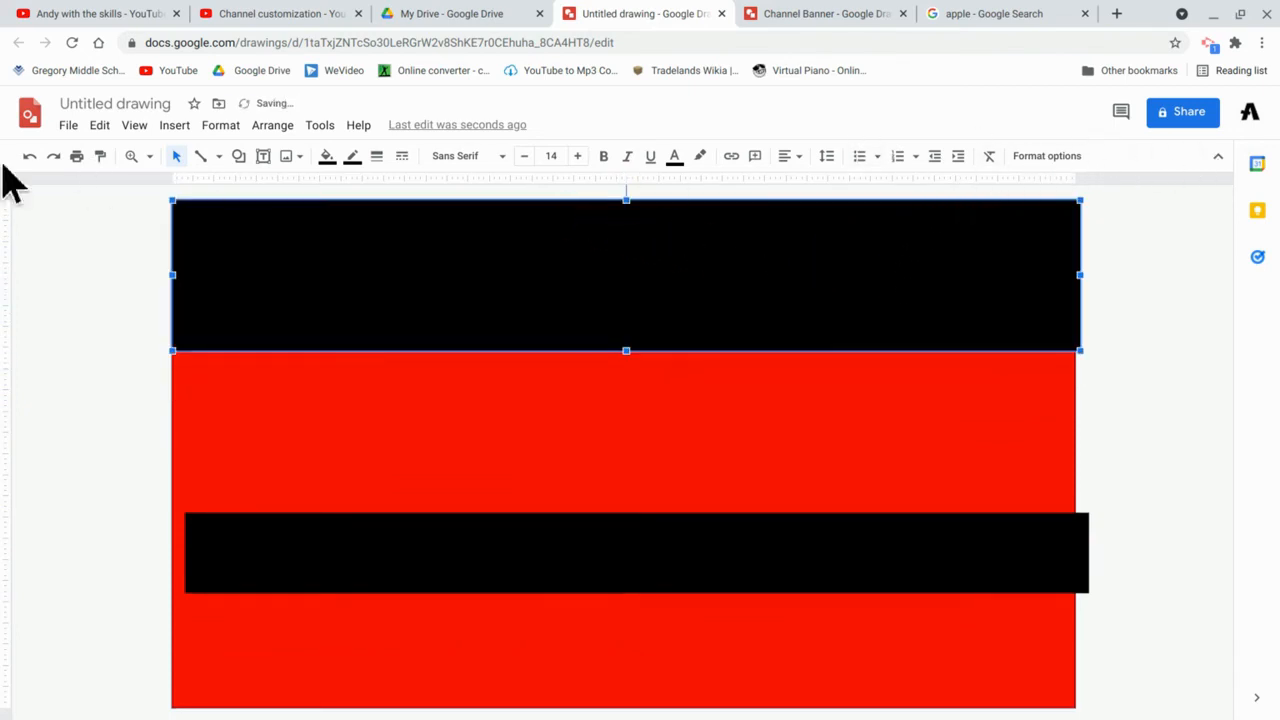
pyautogui.click(1217, 162)
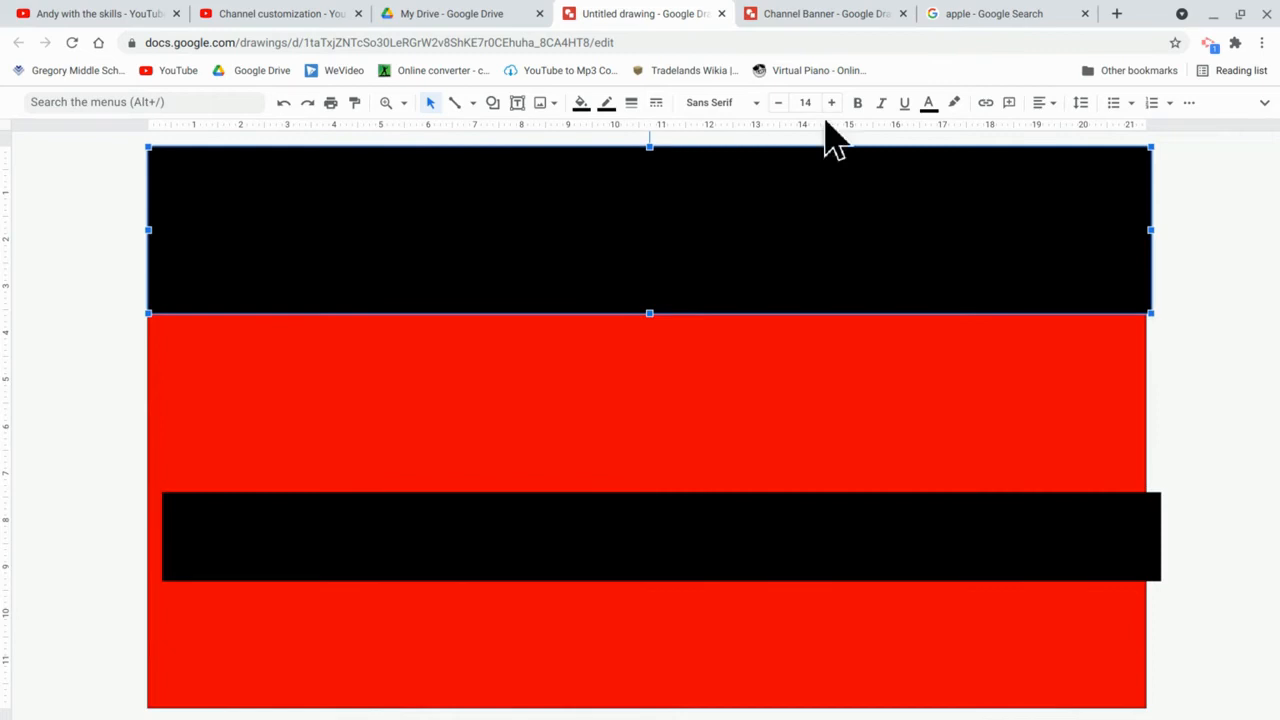
pyautogui.moveTo(323, 240)
pyautogui.mouseDown()
pyautogui.moveTo(306, 314)
pyautogui.moveTo(334, 271)
pyautogui.moveTo(323, 240)
pyautogui.mouseUp()
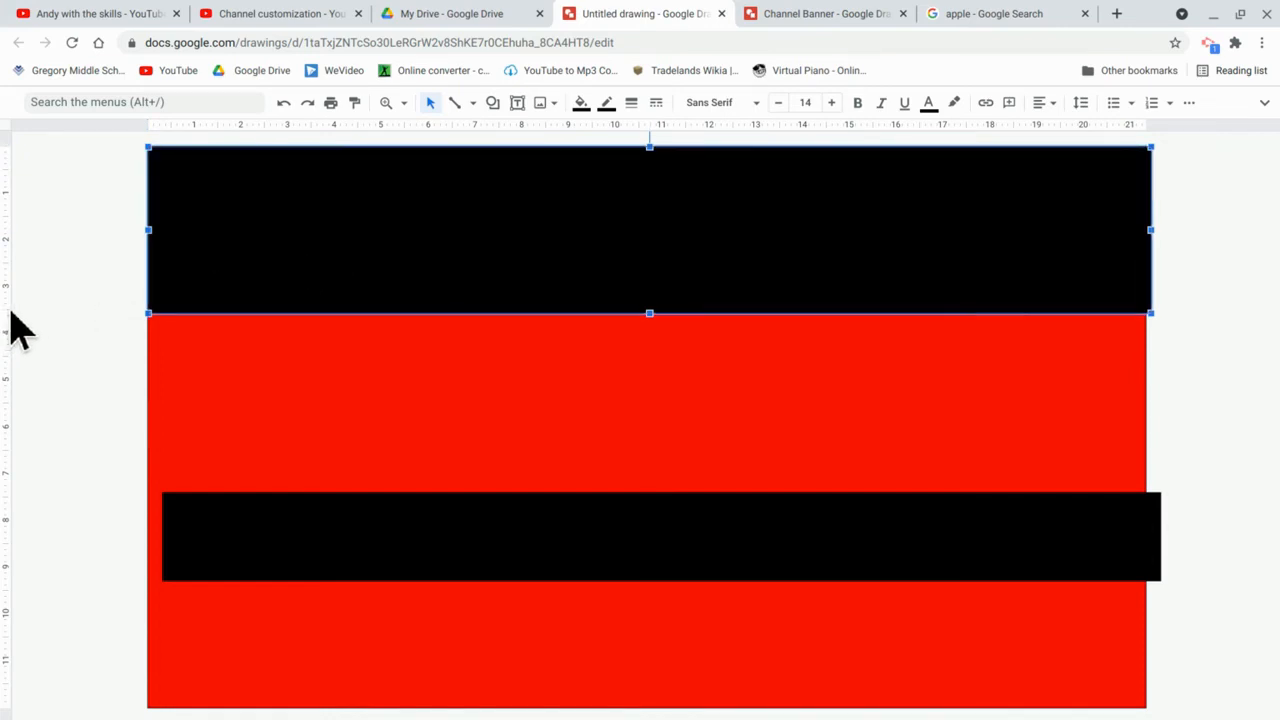
pyautogui.click(540, 531)
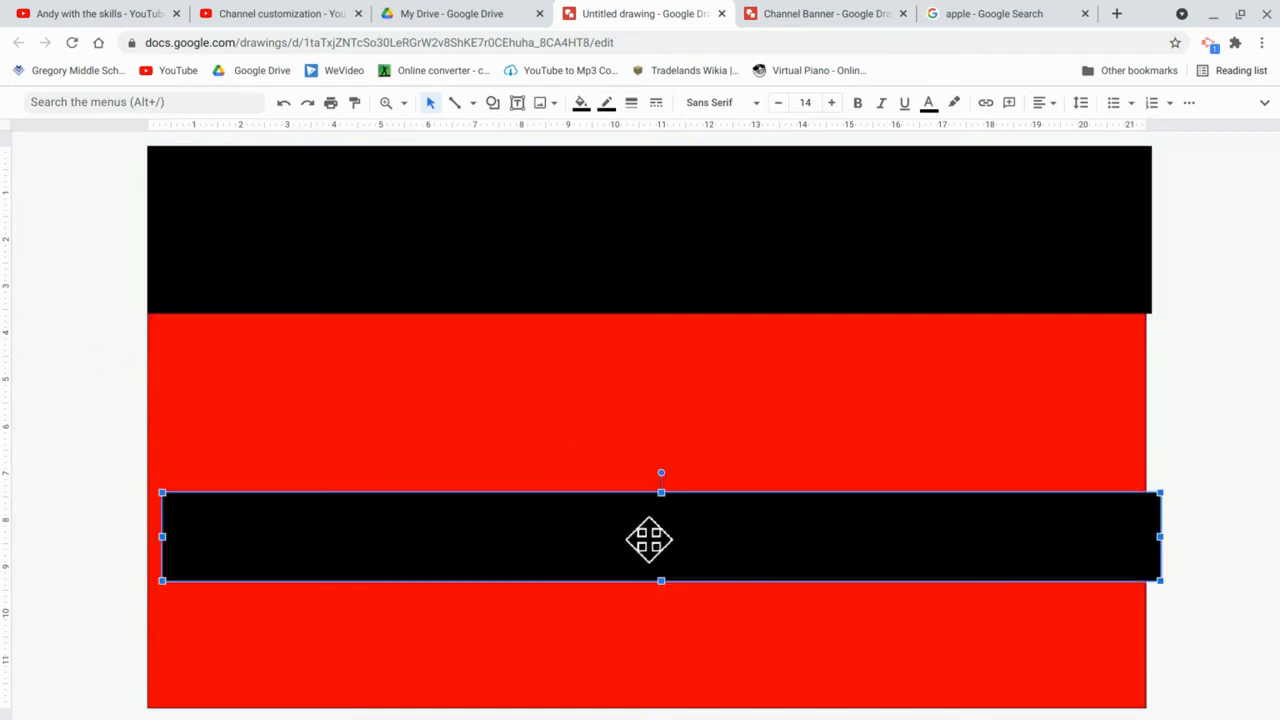
# Swap the two black bars, aligning the new one with the background's top edge and extending it to about 3.5 on the vertical ruler
pyautogui.moveTo(677, 254); pyautogui.dragTo(713, 670)
pyautogui.moveTo(667, 491)
pyautogui.mouseDown()
pyautogui.moveTo(634, 346)
pyautogui.moveTo(666, 488)
pyautogui.mouseUp()
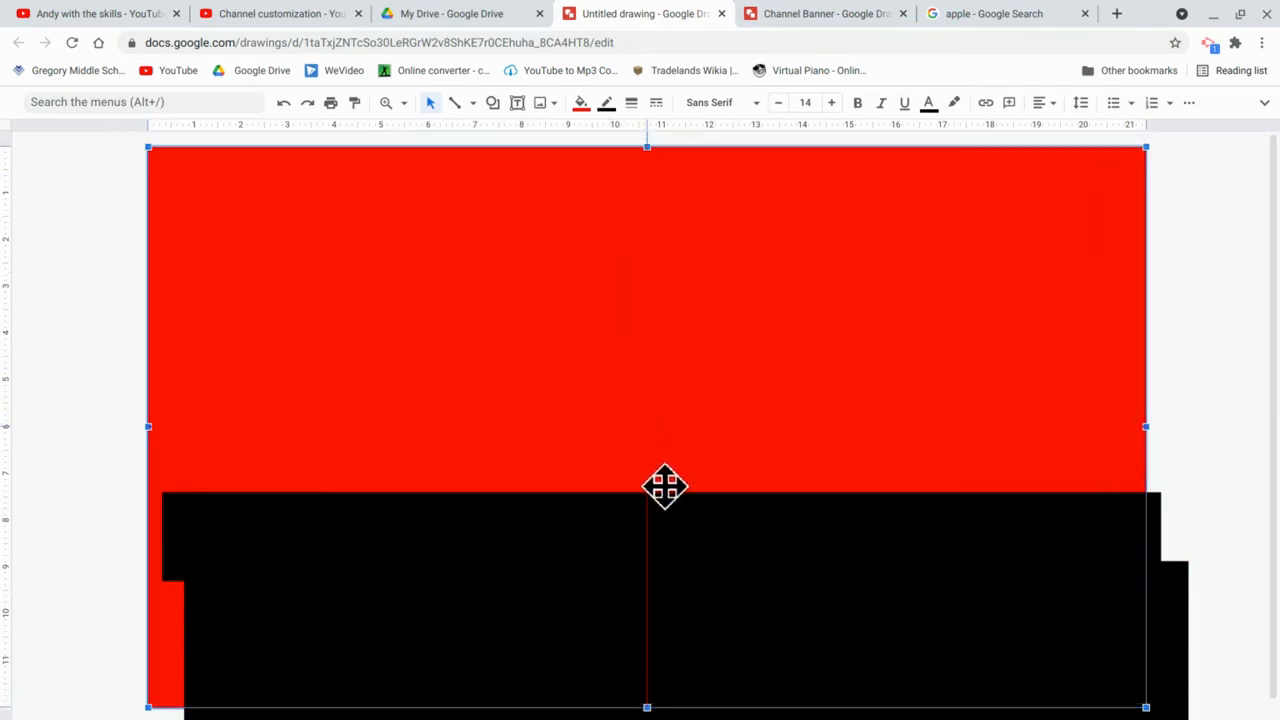
pyautogui.click(417, 497)
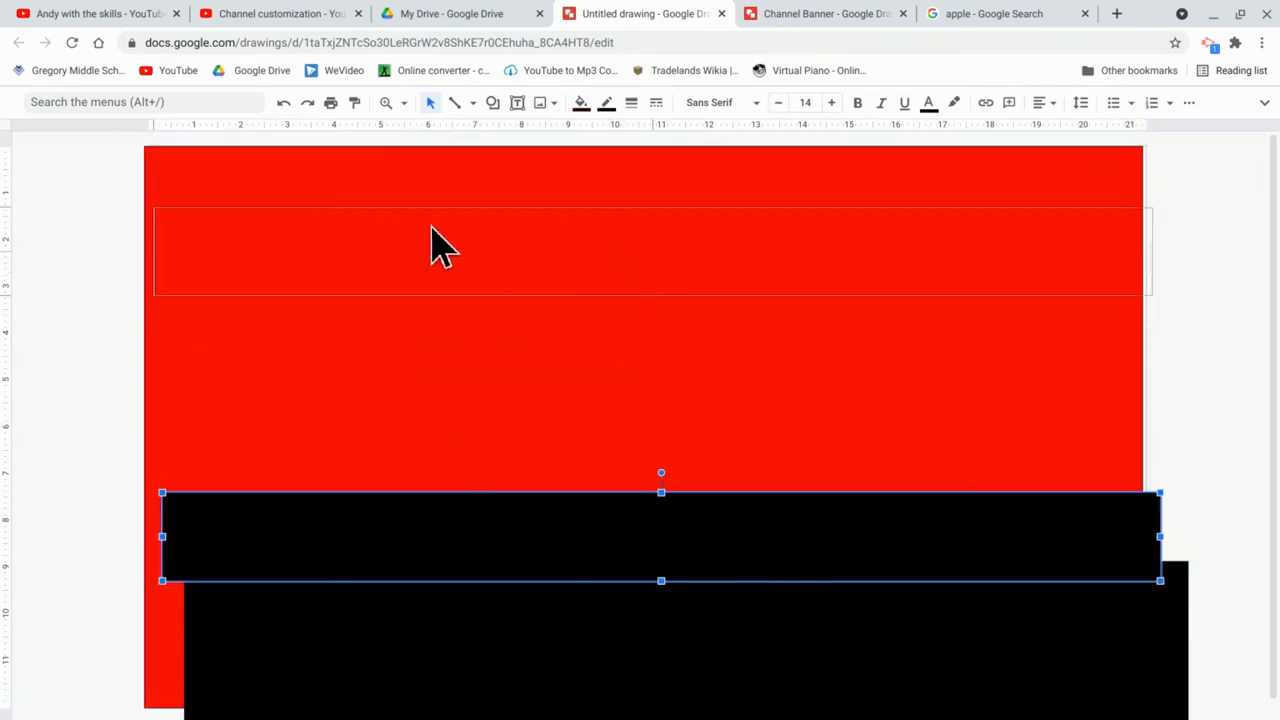
pyautogui.moveTo(417, 176); pyautogui.dragTo(421, 174)
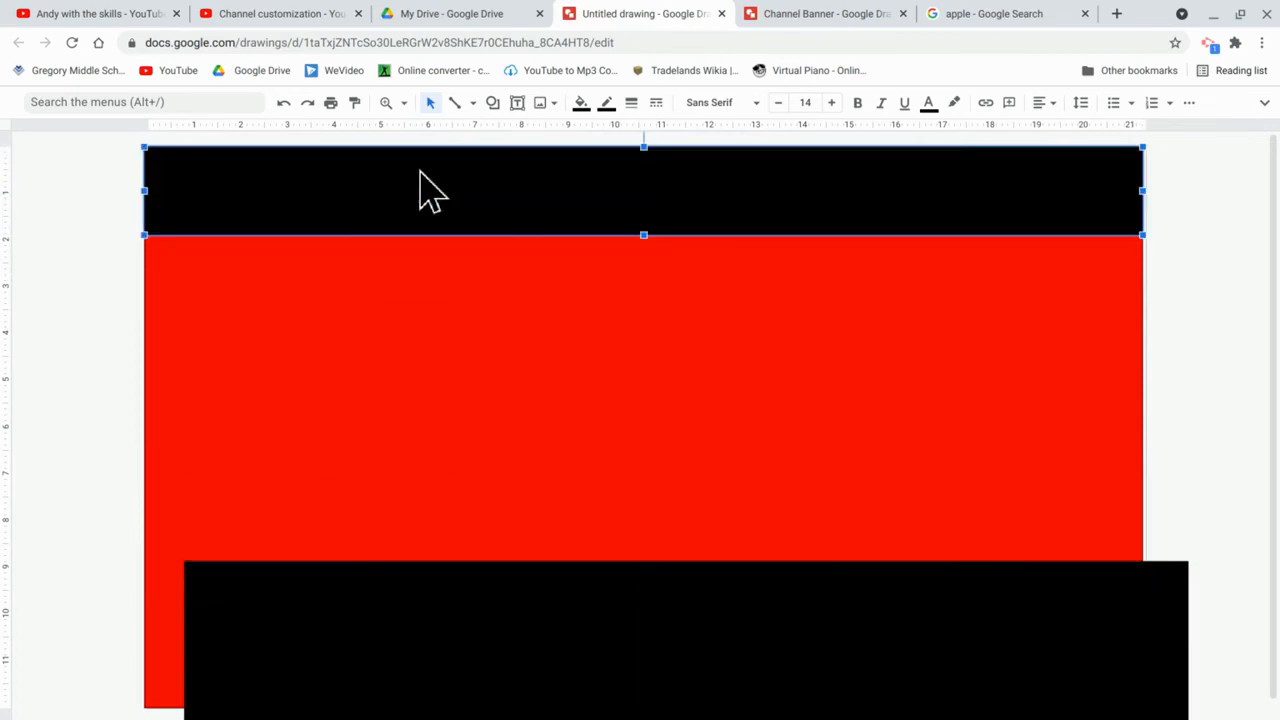
pyautogui.moveTo(648, 236); pyautogui.dragTo(660, 312)
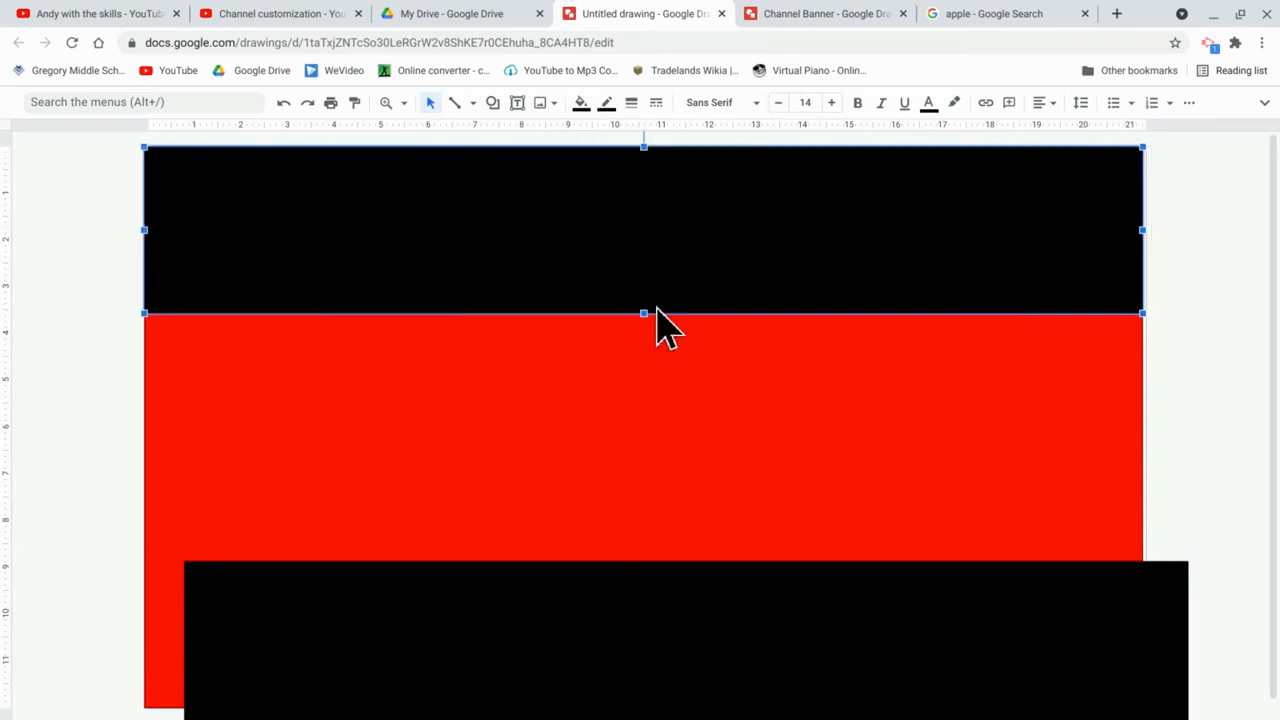
# Restore the full menus and delete the old black band
pyautogui.moveTo(591, 577); pyautogui.dragTo(706, 512)
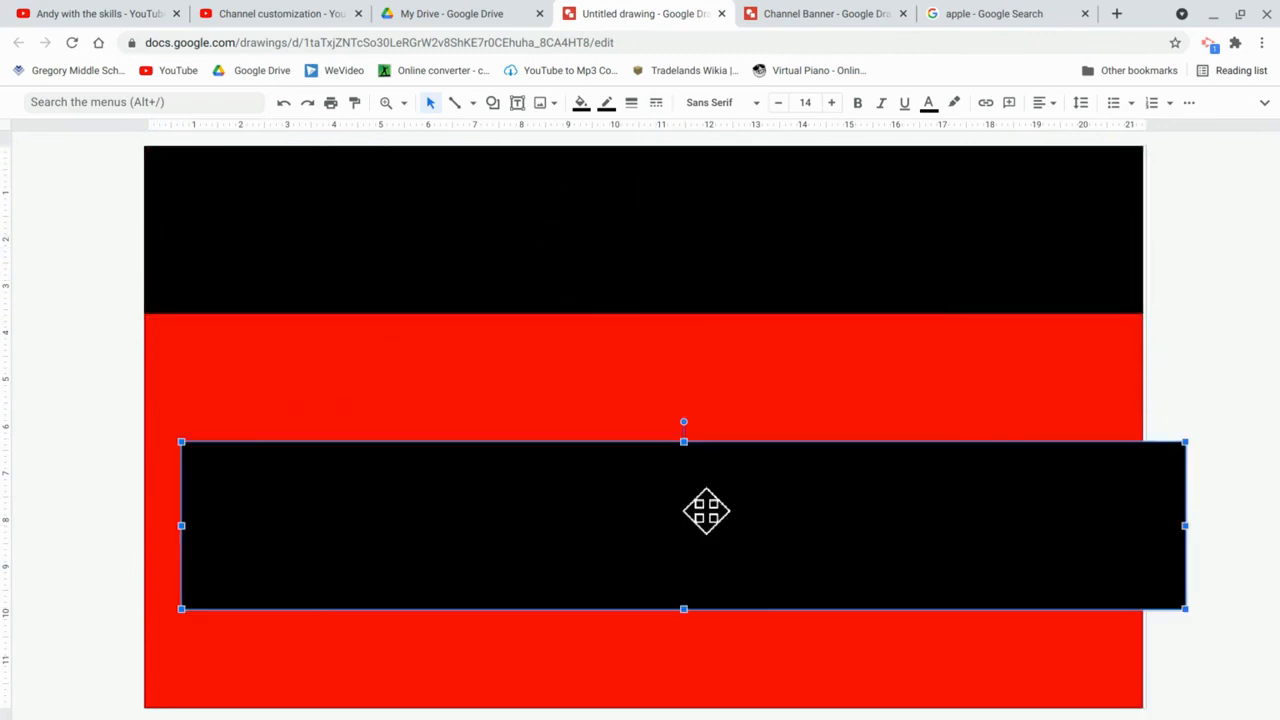
pyautogui.click(1264, 106)
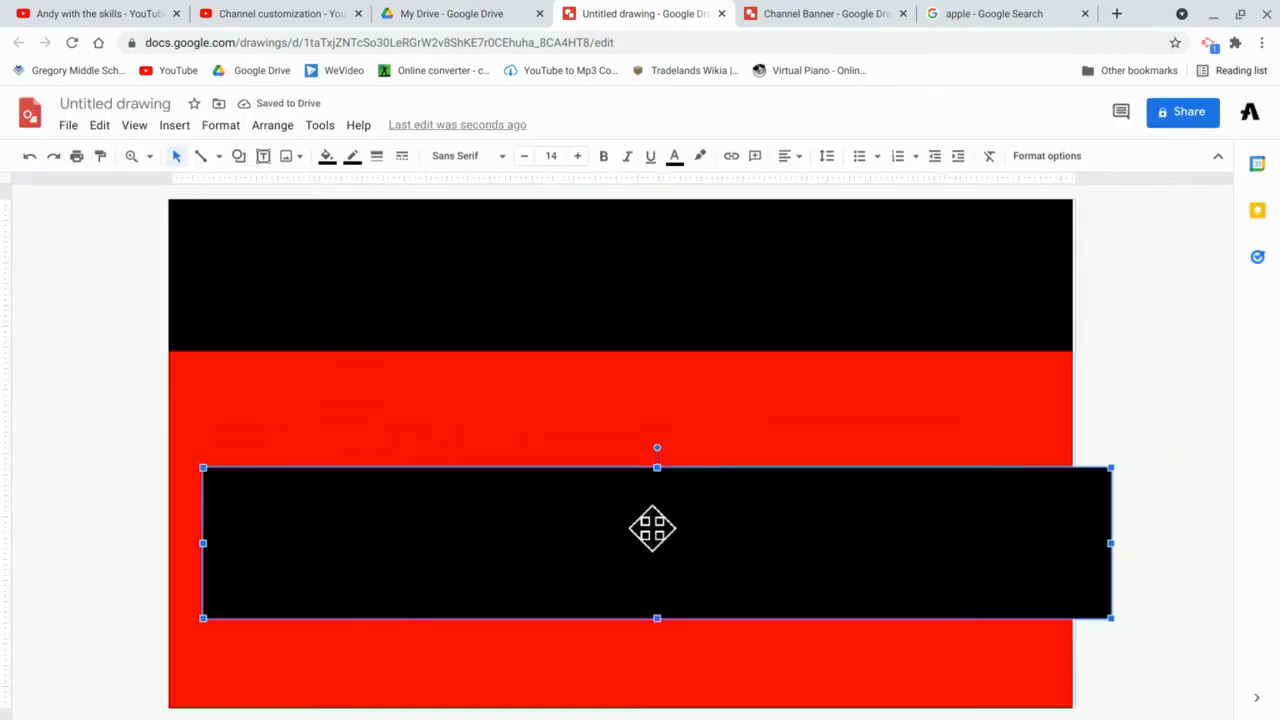
pyautogui.press('Delete')
# Center the new black band horizontally and vertically on the red background
pyautogui.click(686, 286)
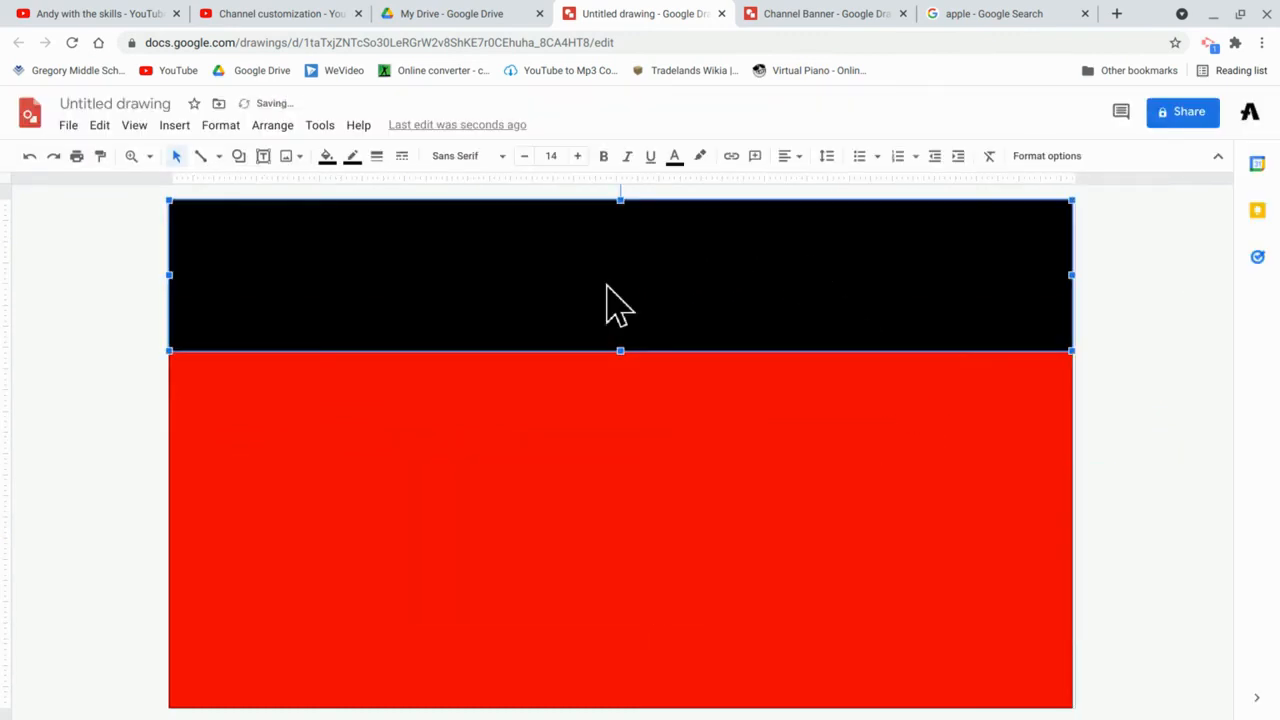
pyautogui.moveTo(650, 270)
pyautogui.mouseDown()
pyautogui.moveTo(656, 473)
pyautogui.moveTo(646, 437)
pyautogui.moveTo(663, 494)
pyautogui.moveTo(655, 424)
pyautogui.mouseUp()
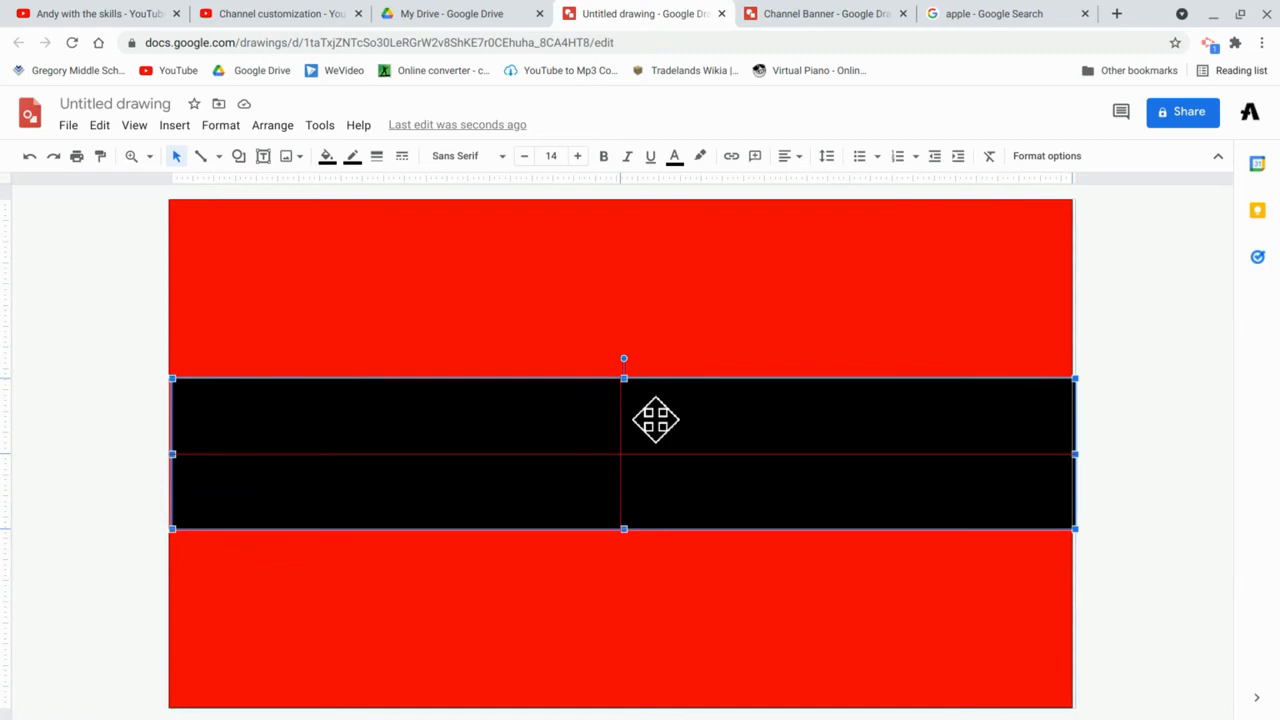
pyautogui.moveTo(655, 420); pyautogui.dragTo(656, 420)
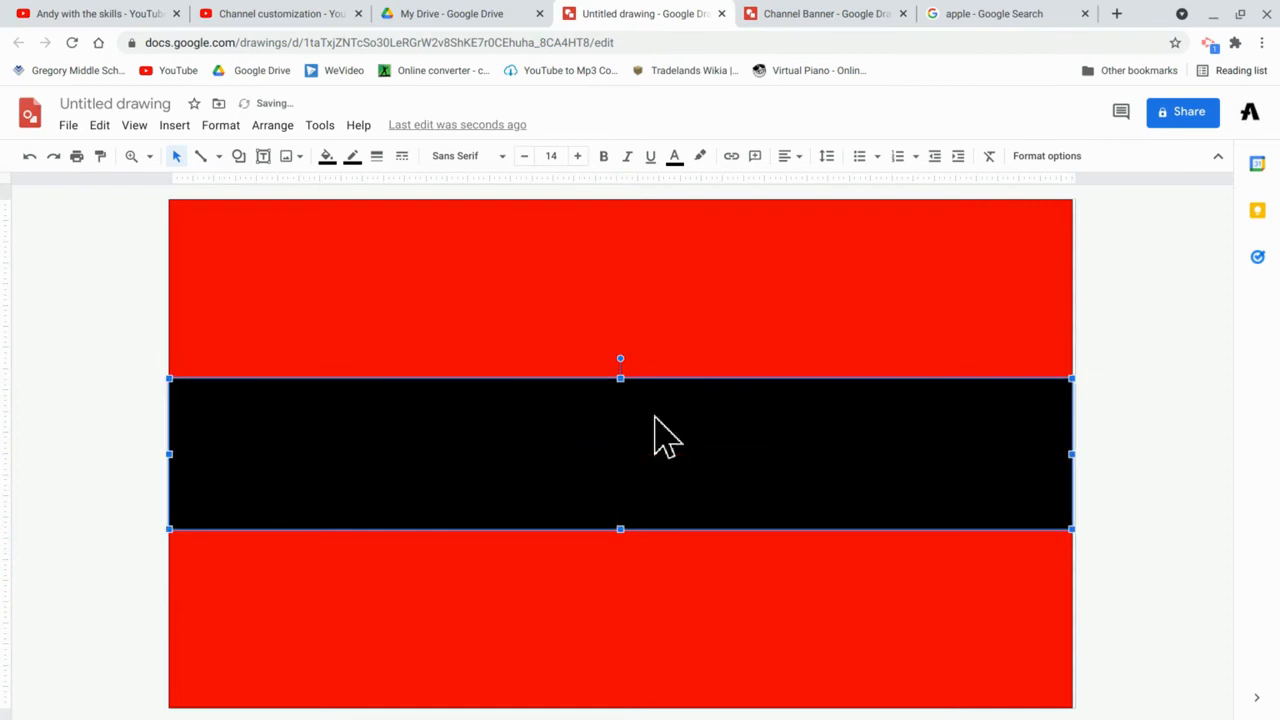
pyautogui.click(1115, 402)
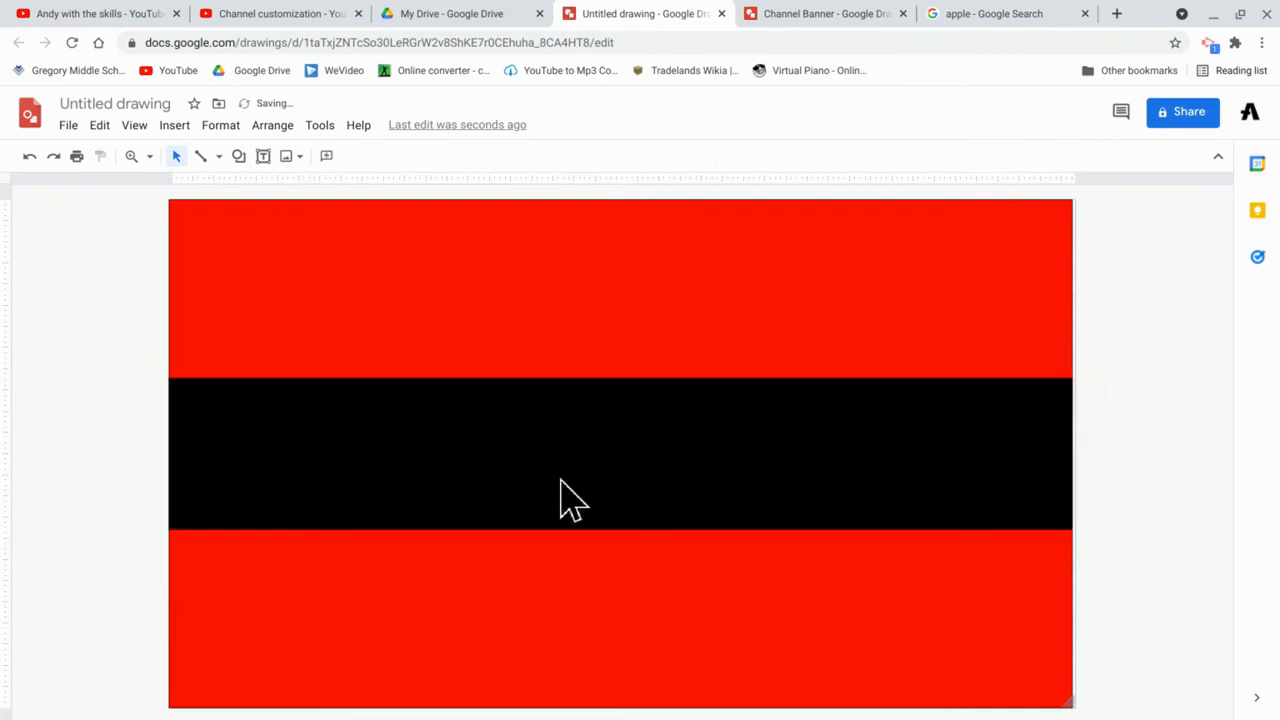
# Download the drawing as a JPEG image and save it under the suggested file name
pyautogui.click(66, 126)
pyautogui.moveTo(152, 316)
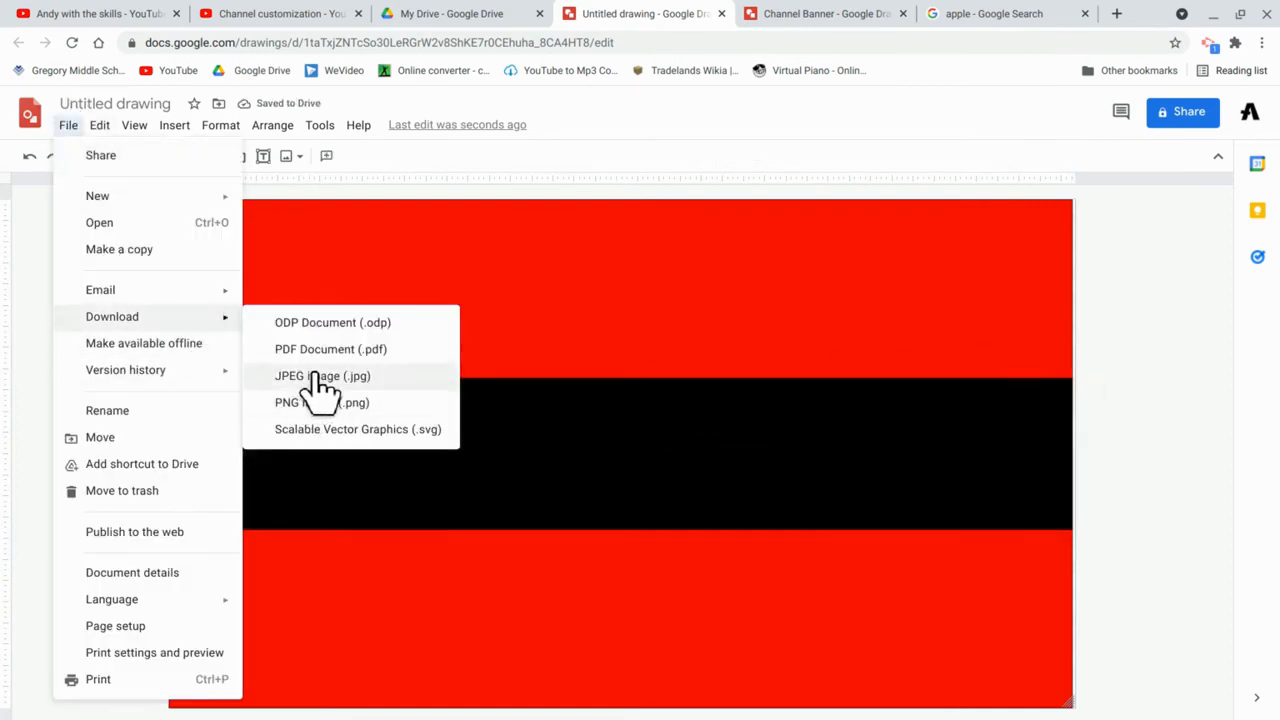
pyautogui.click(318, 376)
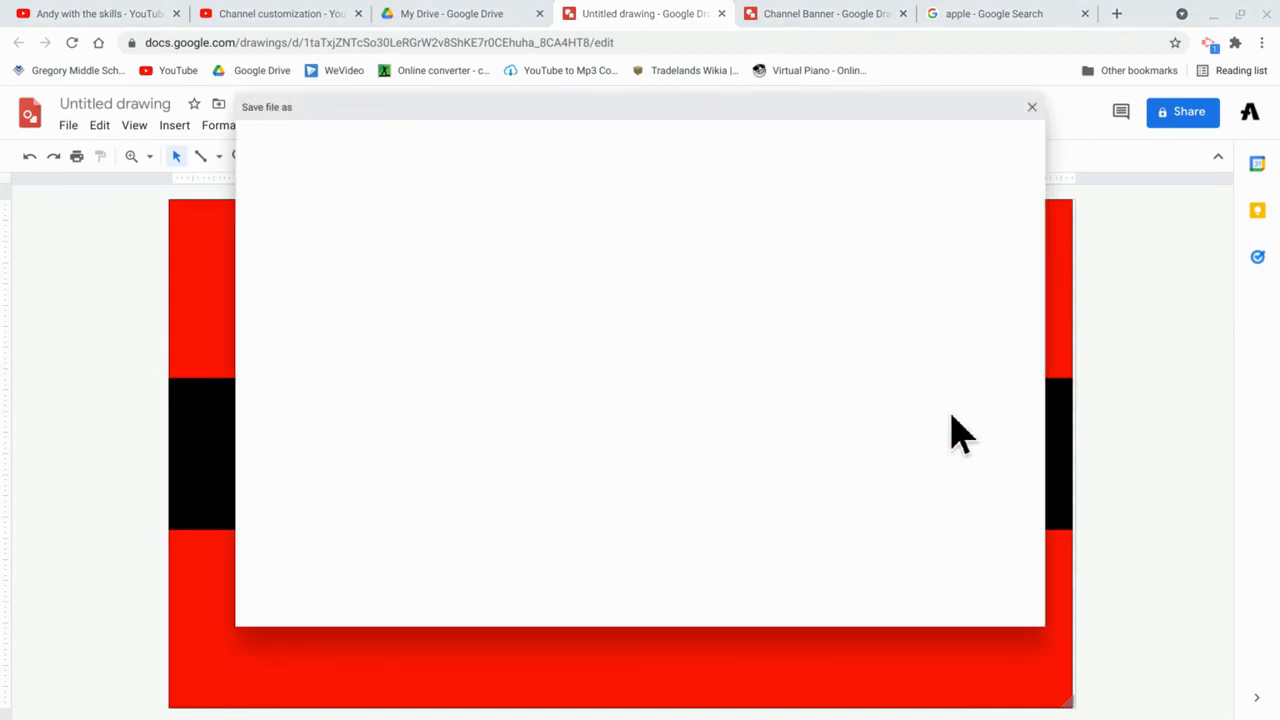
pyautogui.click(990, 600)
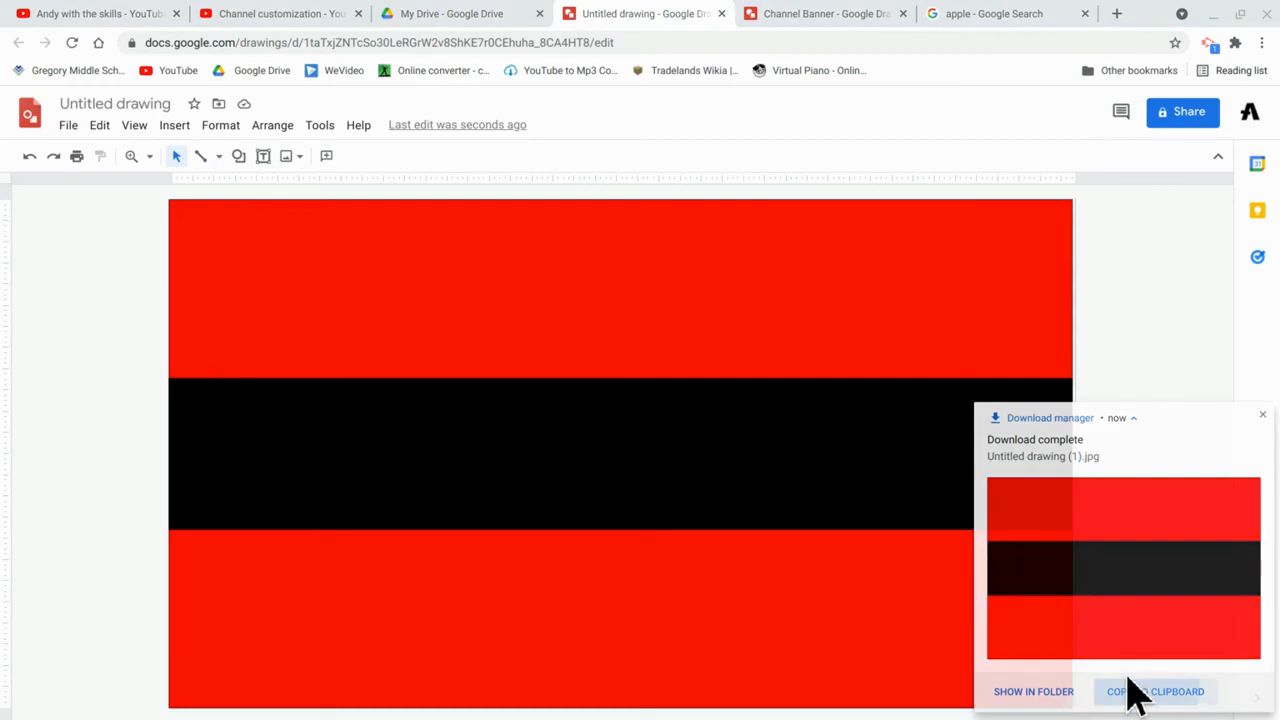
# Replace the banner image in the YouTube channel branding settings with Untitled drawing (1).jpg and publish the change
pyautogui.click(250, 14)
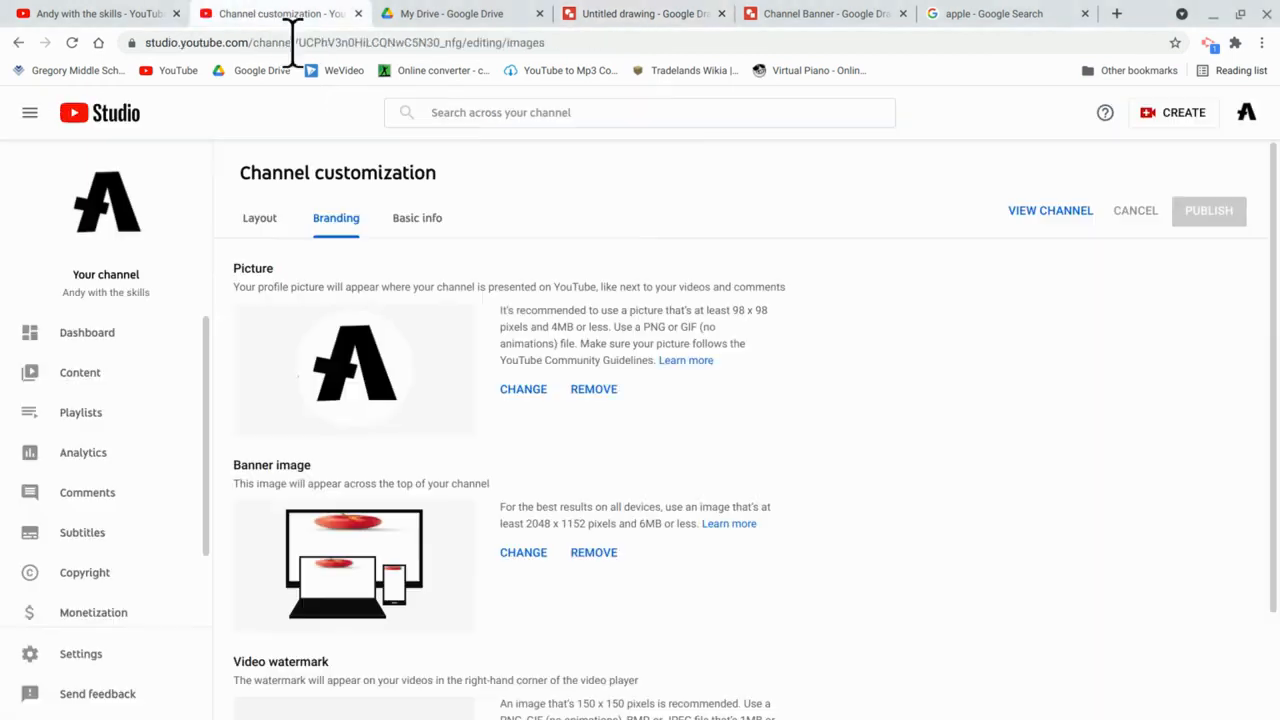
pyautogui.click(523, 556)
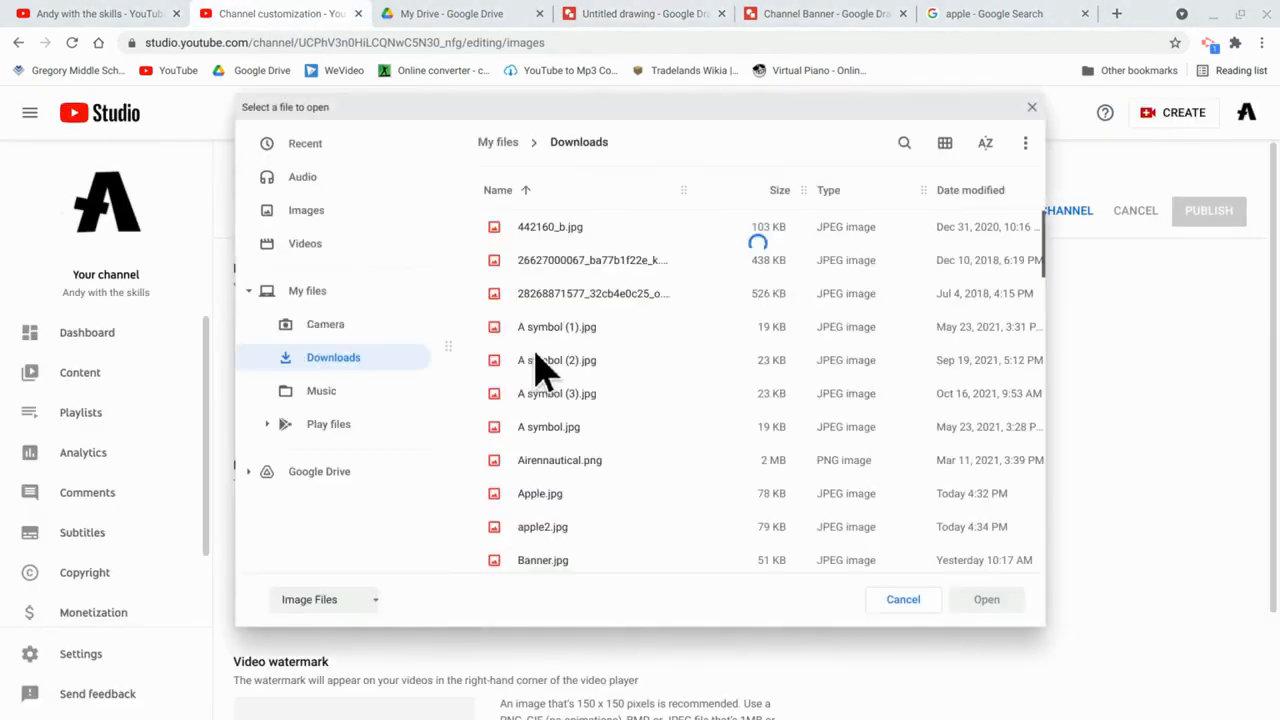
pyautogui.scroll(-15, 630, 370)
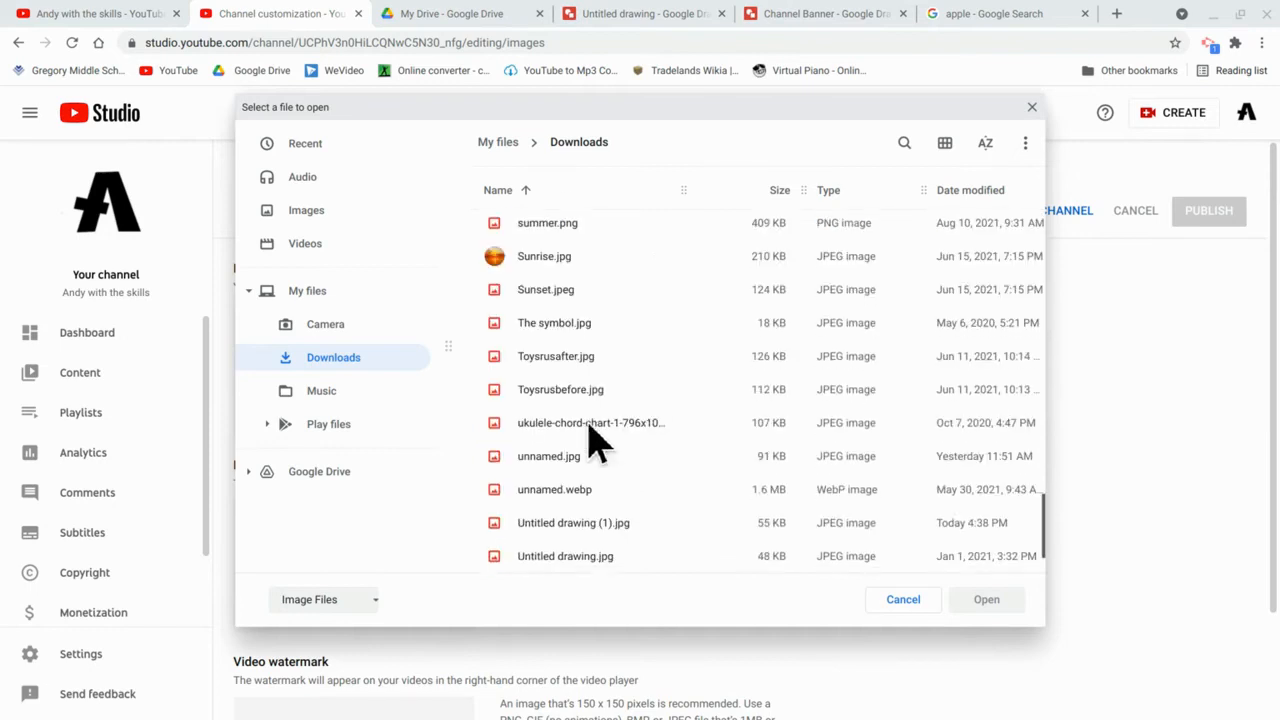
pyautogui.click(589, 425)
pyautogui.click(620, 522)
pyautogui.click(988, 600)
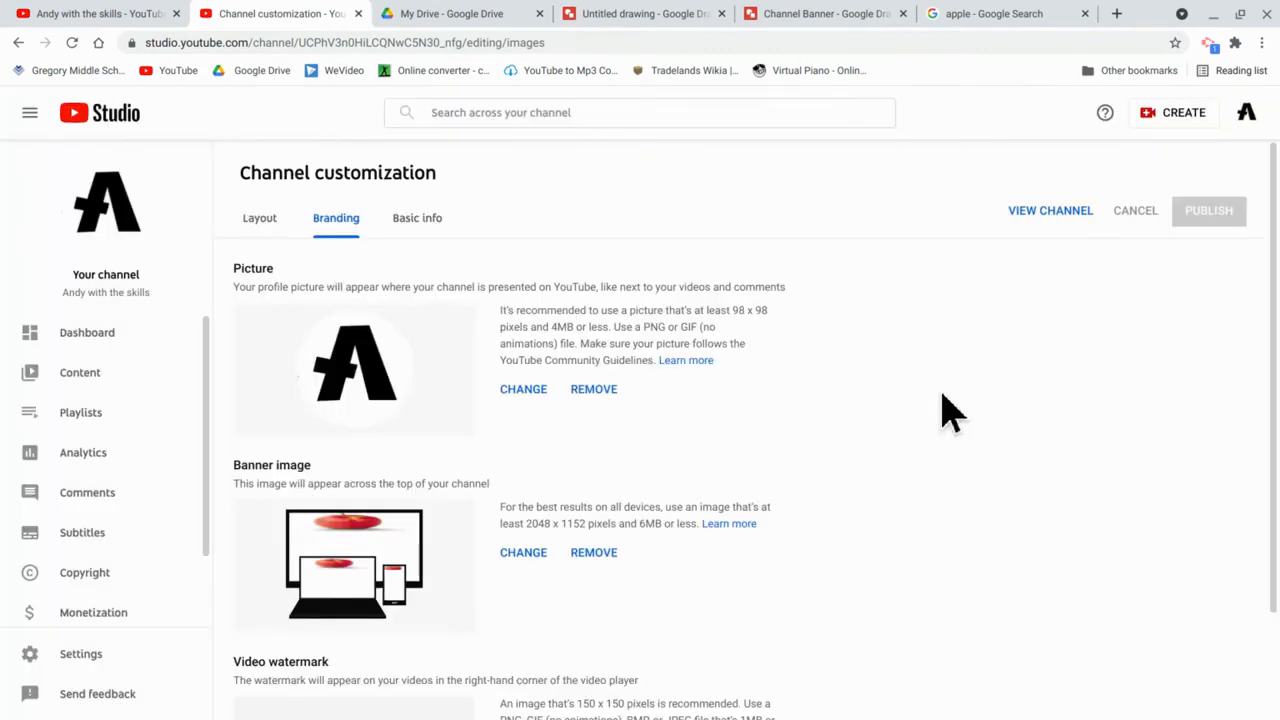
pyautogui.click(1208, 215)
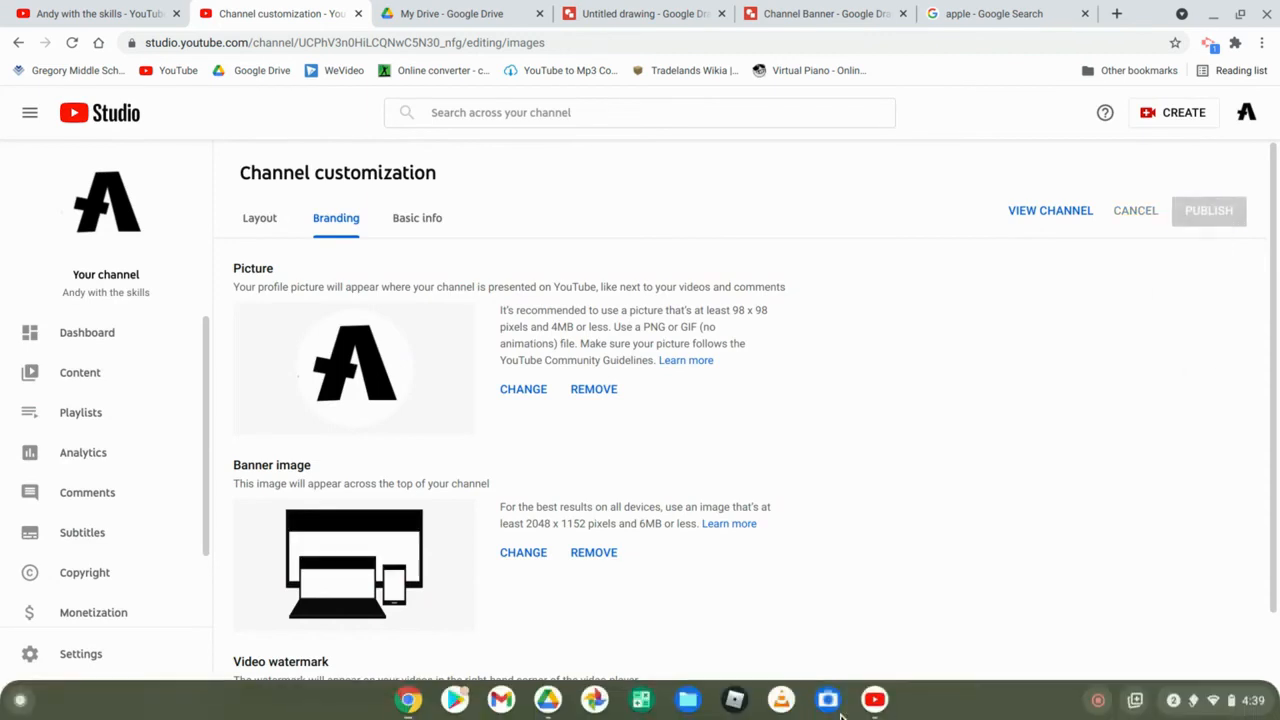
# Check the published banner on the channel page in the YouTube app, and reload the channel page in the browser
pyautogui.click(155, 14)
pyautogui.click(309, 10)
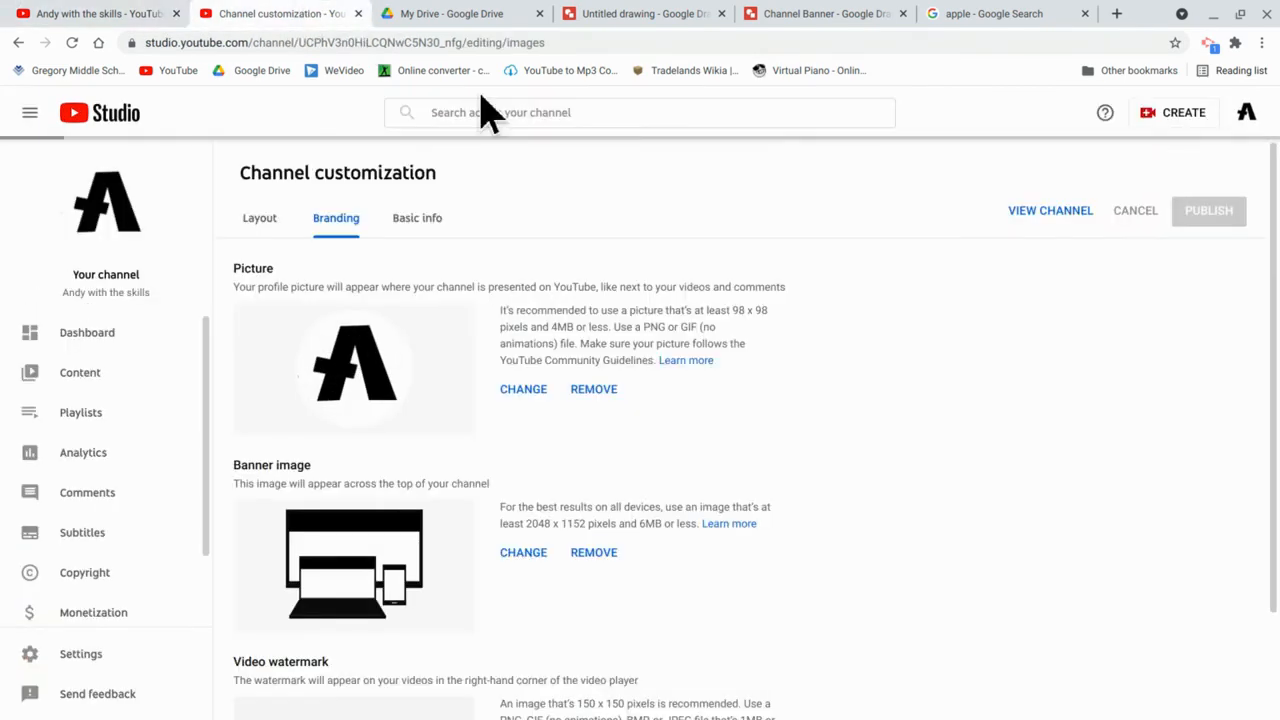
pyautogui.click(753, 716)
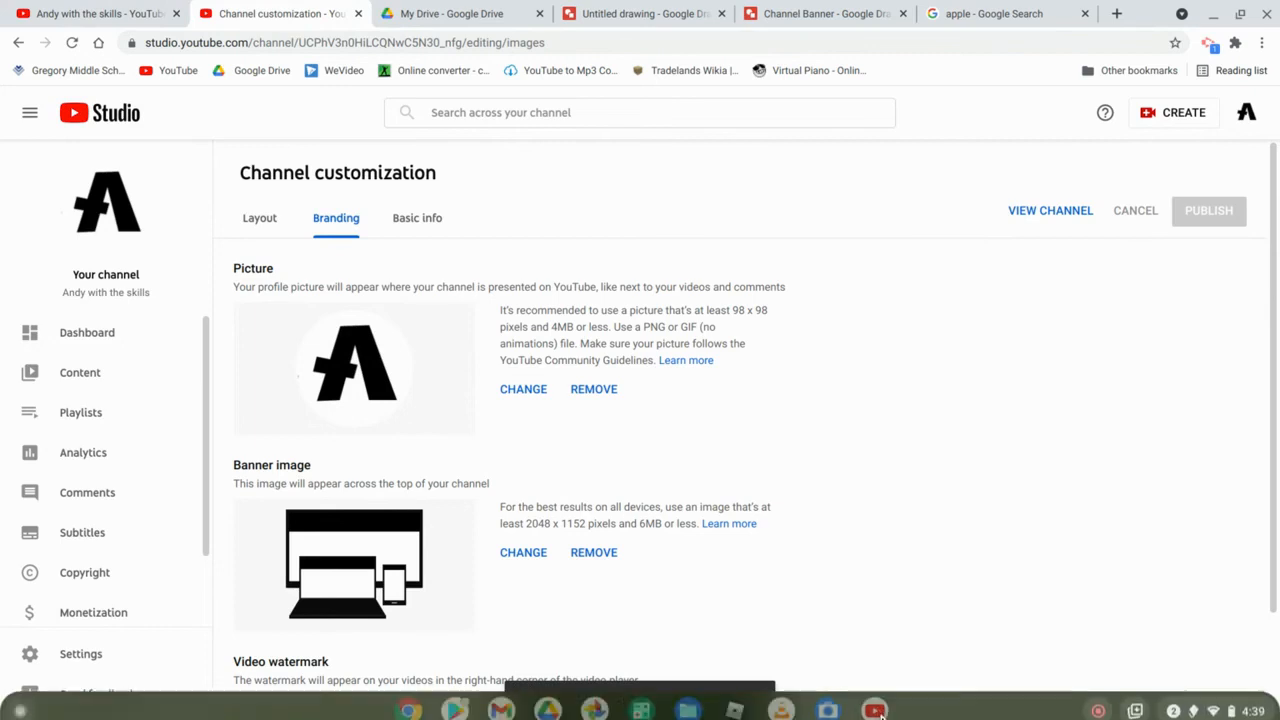
pyautogui.scroll(-10, 929, 206)
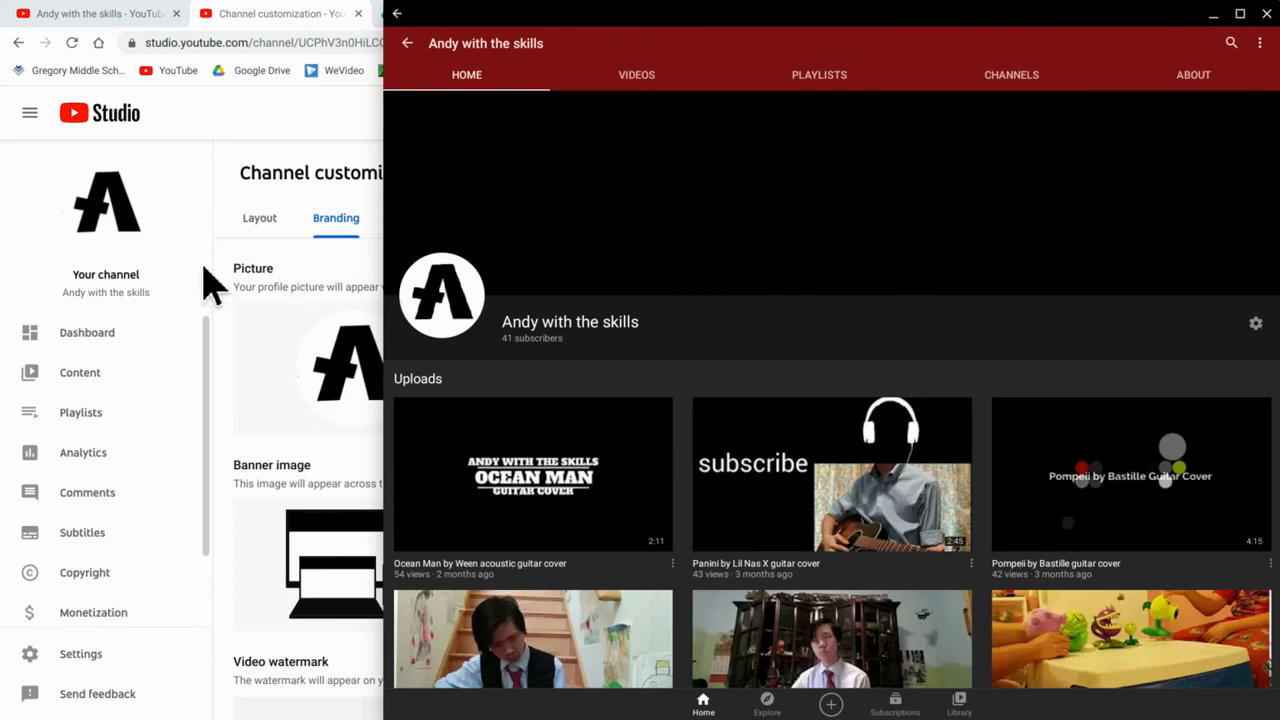
pyautogui.click(50, 14)
pyautogui.hotkey('ctrl', 'r')
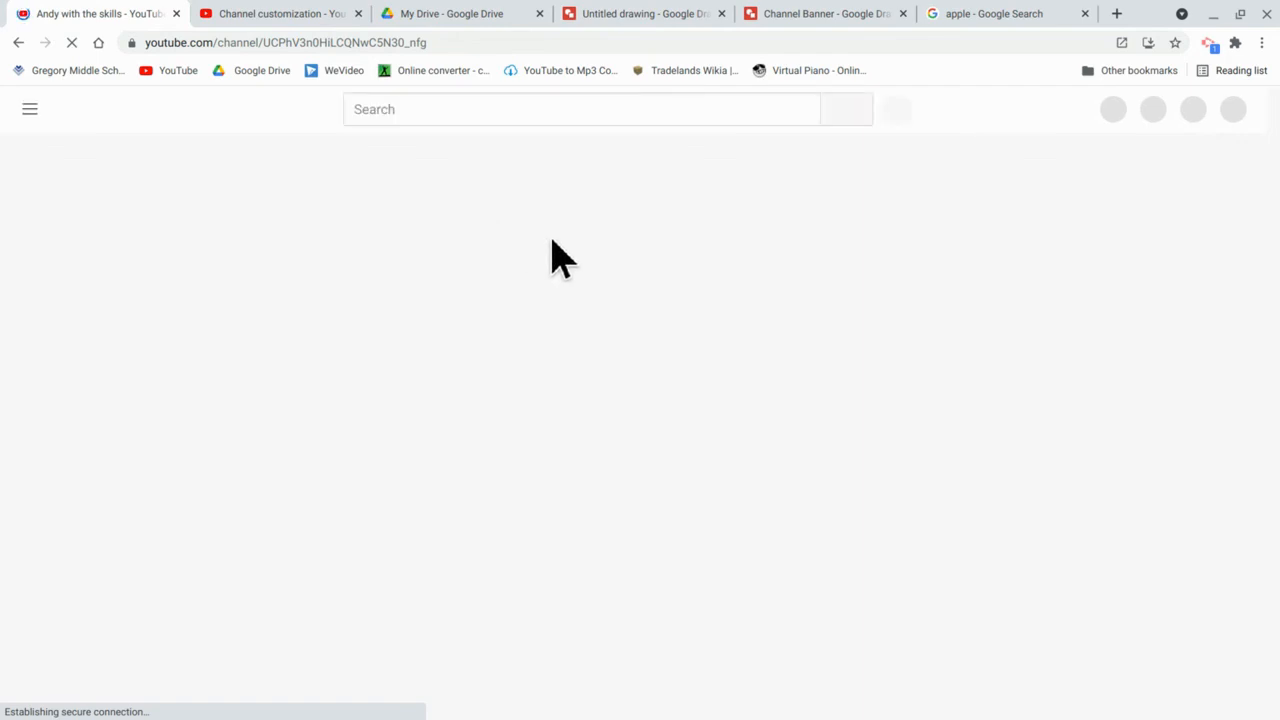
# Copy the Apple Events September 2021 picture from the image results into the untitled drawing and place it inside the black band
pyautogui.click(640, 14)
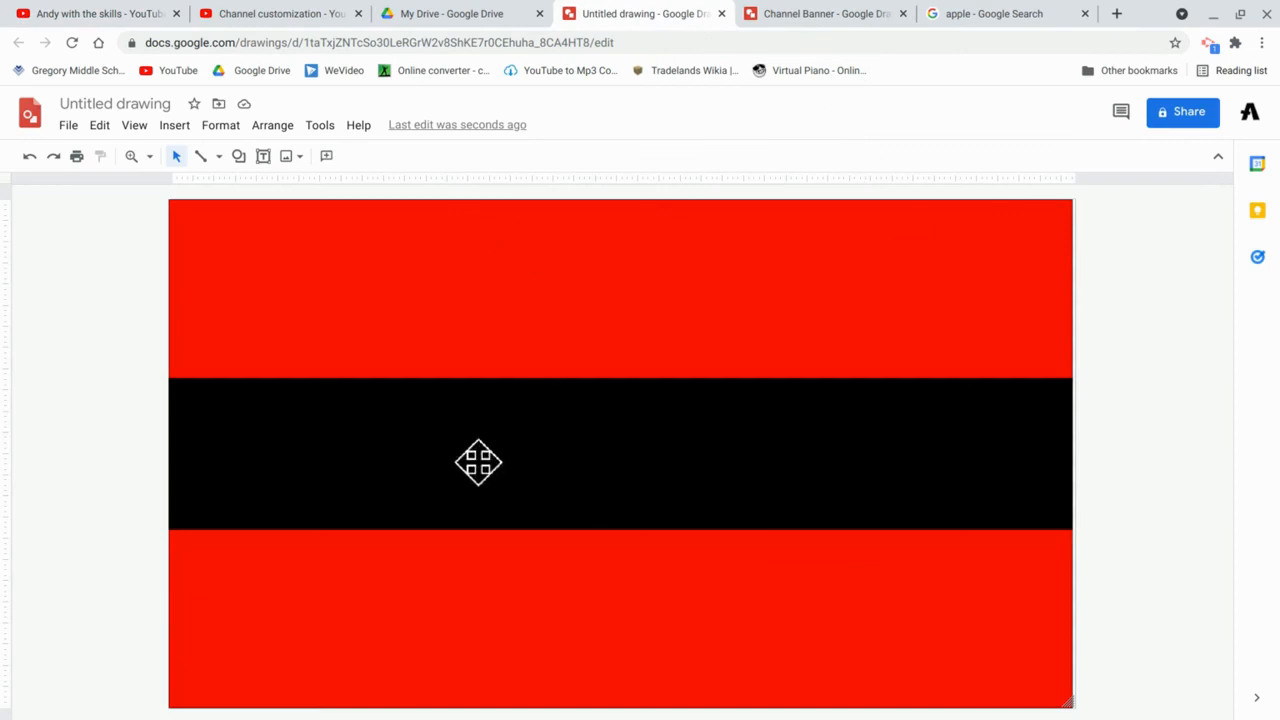
pyautogui.click(173, 406)
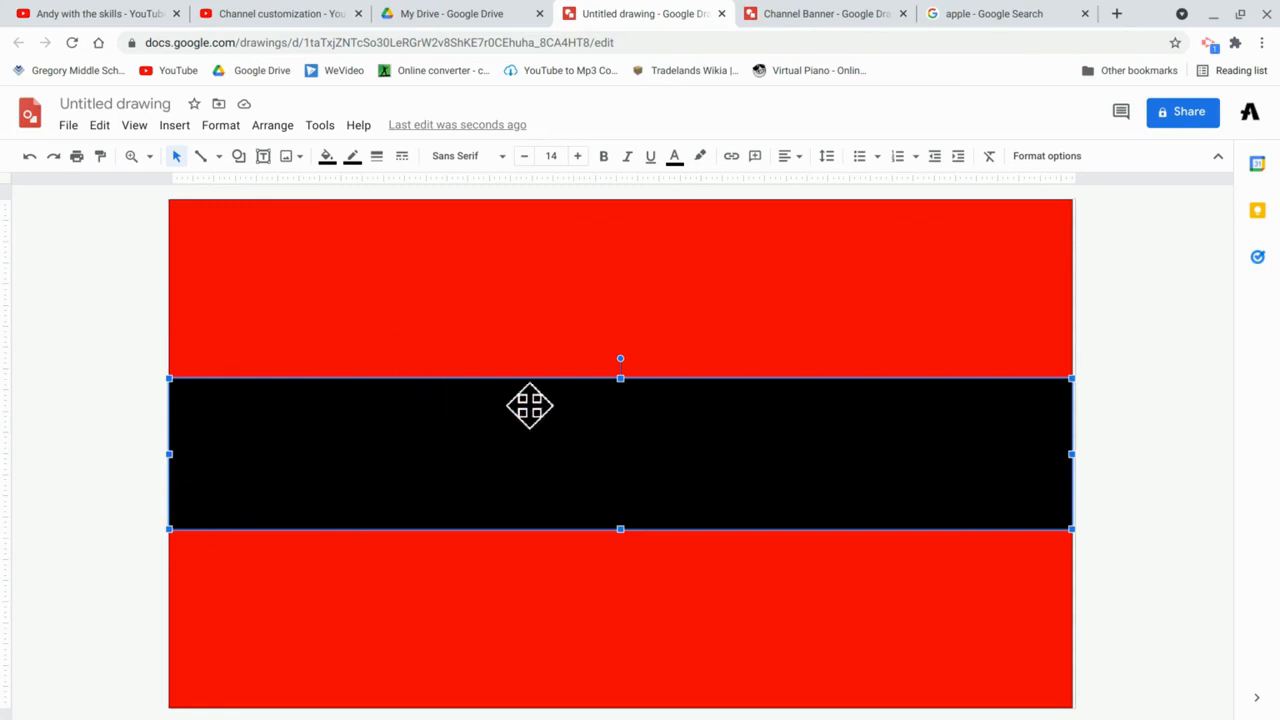
pyautogui.click(951, 14)
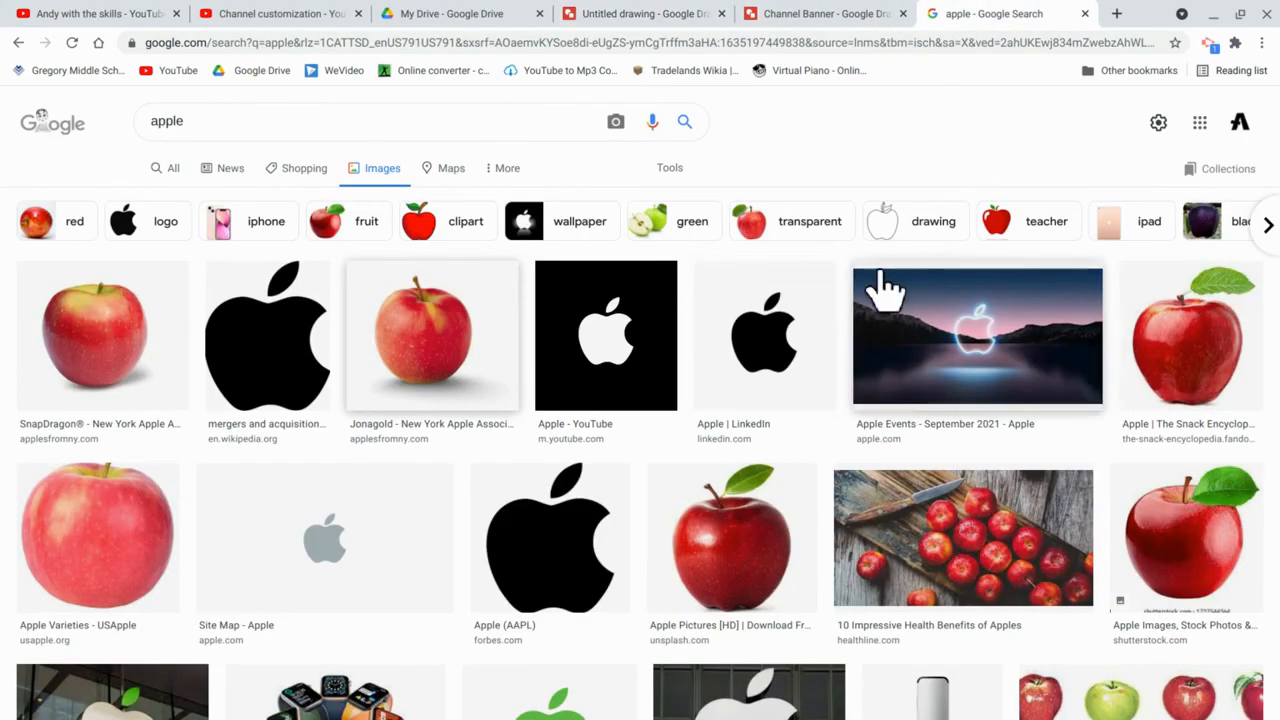
pyautogui.rightClick(951, 398)
pyautogui.click(1000, 298)
pyautogui.click(665, 18)
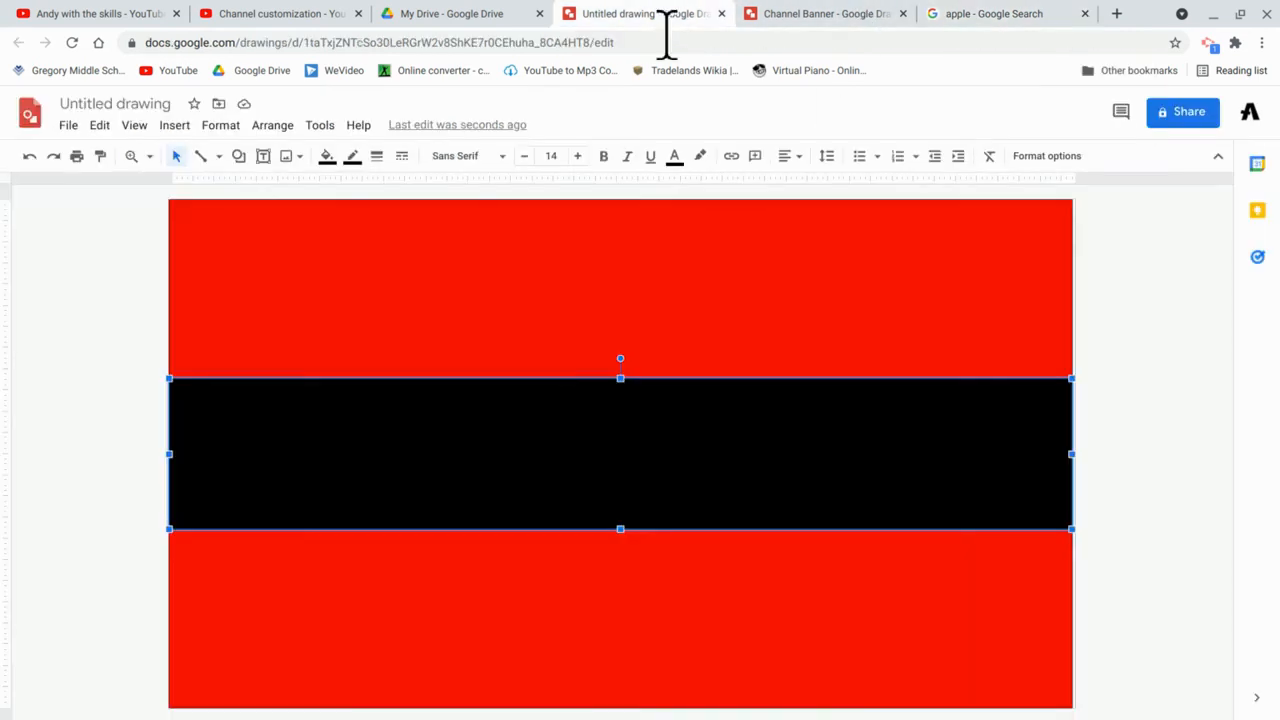
pyautogui.rightClick(582, 456)
pyautogui.click(646, 310)
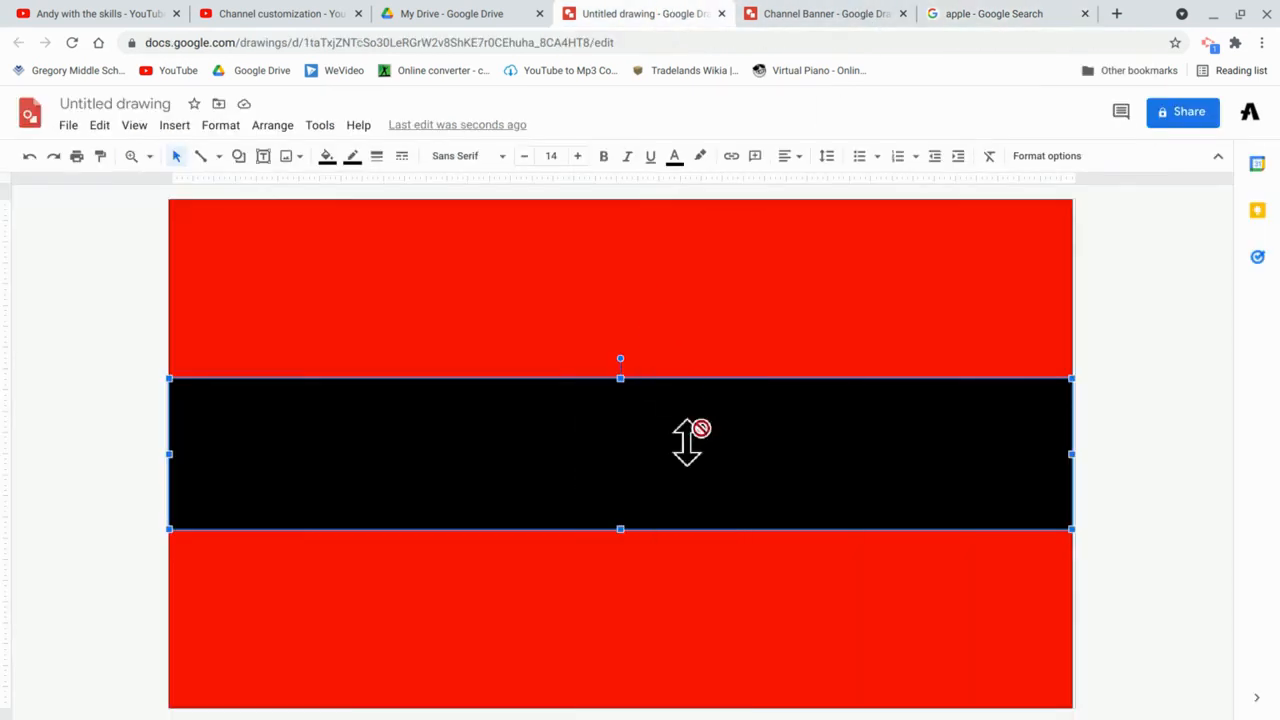
pyautogui.moveTo(654, 494); pyautogui.dragTo(600, 466)
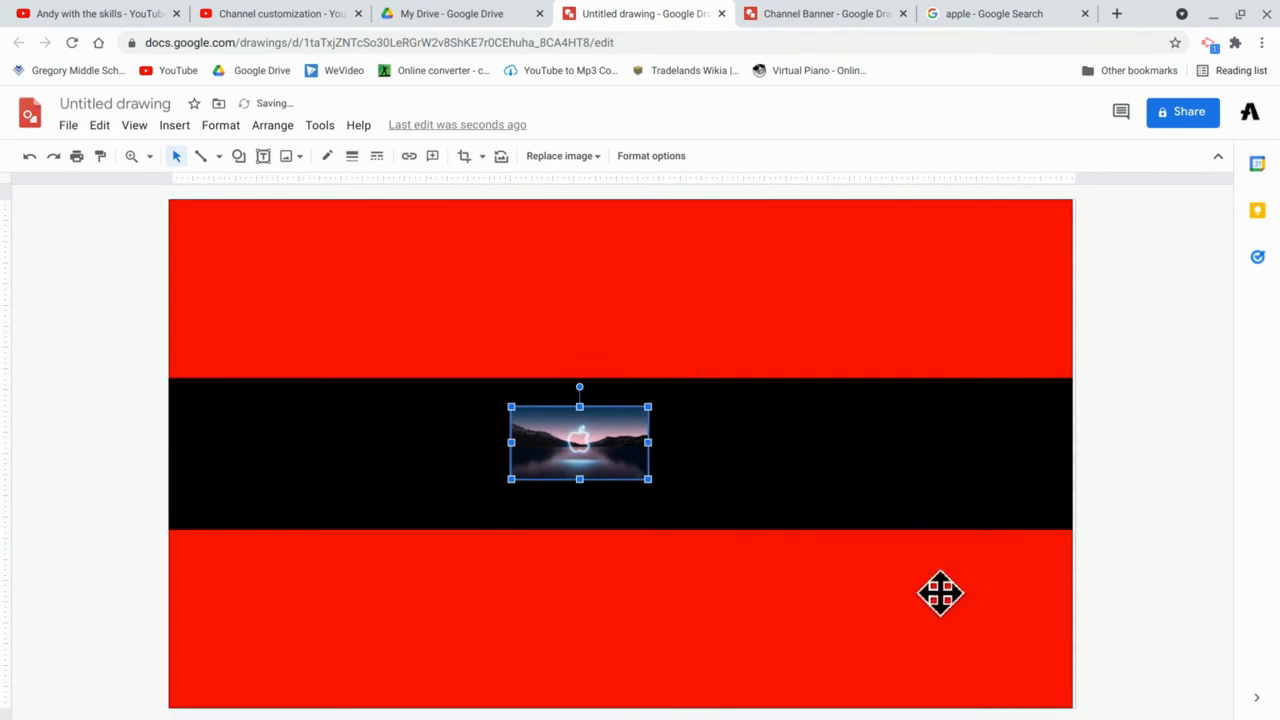
# Delete the pasted Apple Events picture from the black band
pyautogui.click(1150, 455)
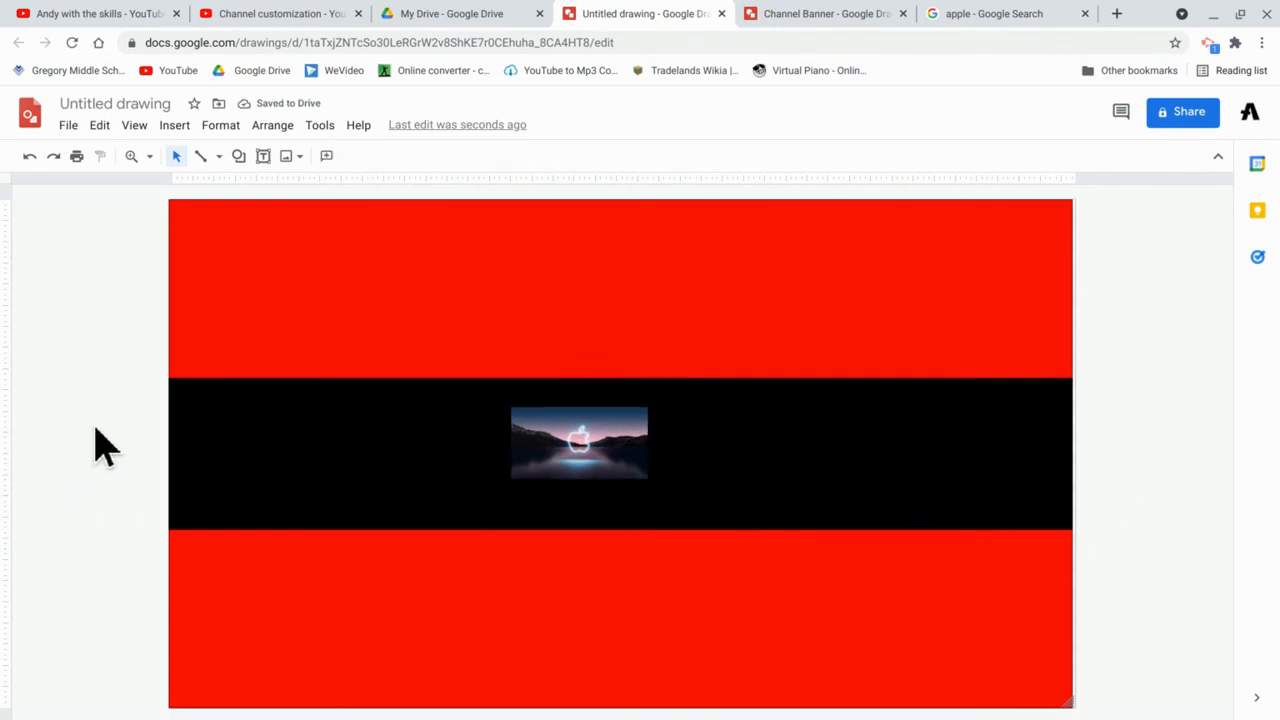
pyautogui.rightClick(568, 468)
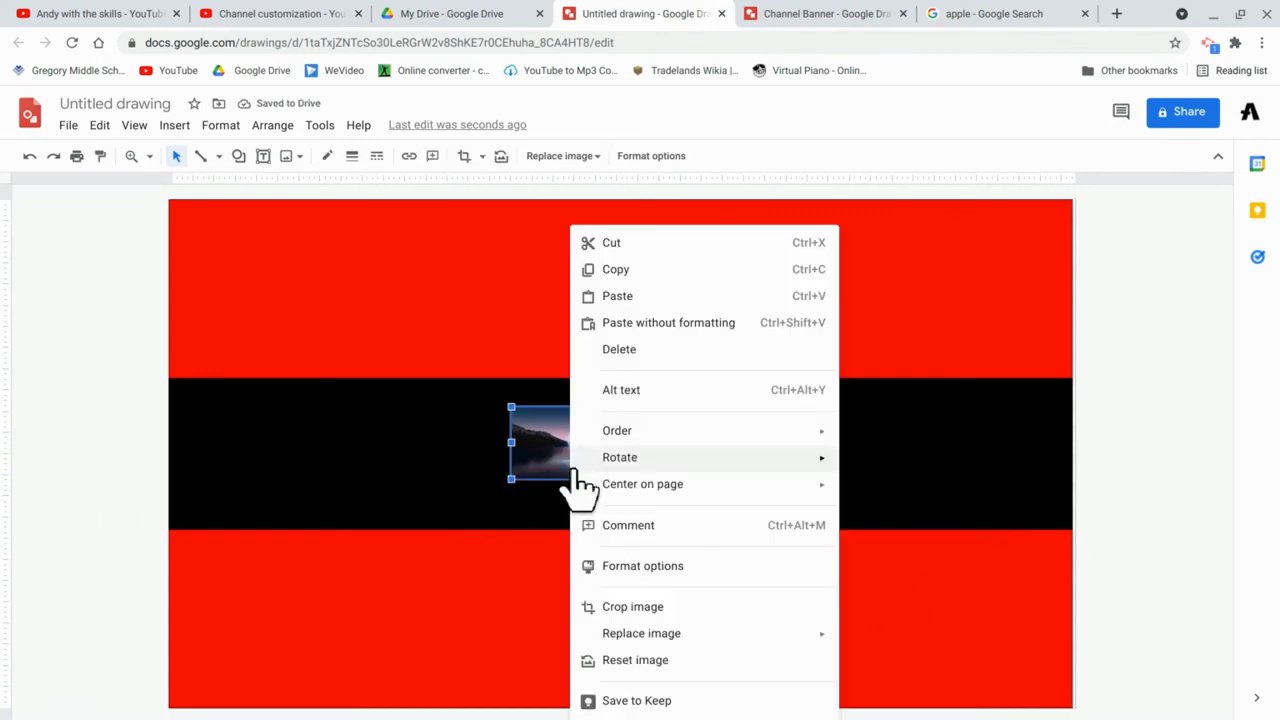
pyautogui.click(665, 349)
# In the Channel Banner drawing, try moving the S.K.I.L.L.S text toward the black band's right end, and undo the move
pyautogui.click(760, 12)
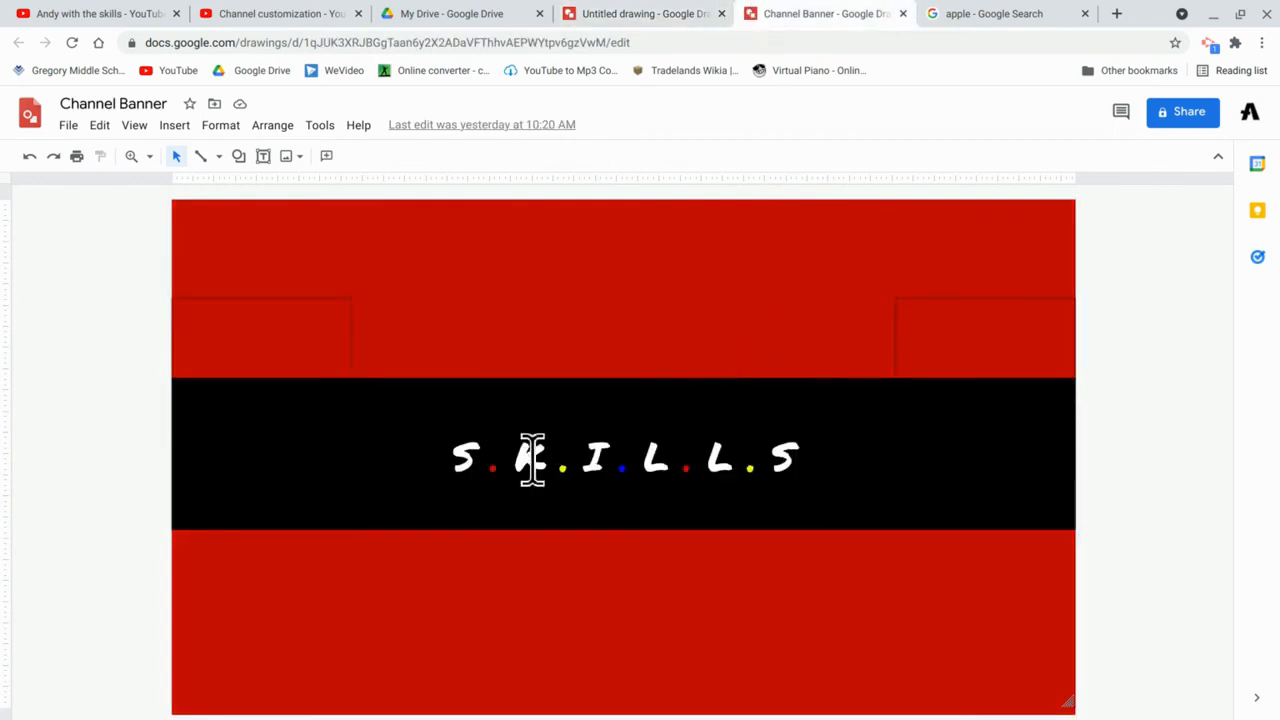
pyautogui.moveTo(731, 449); pyautogui.dragTo(1052, 440)
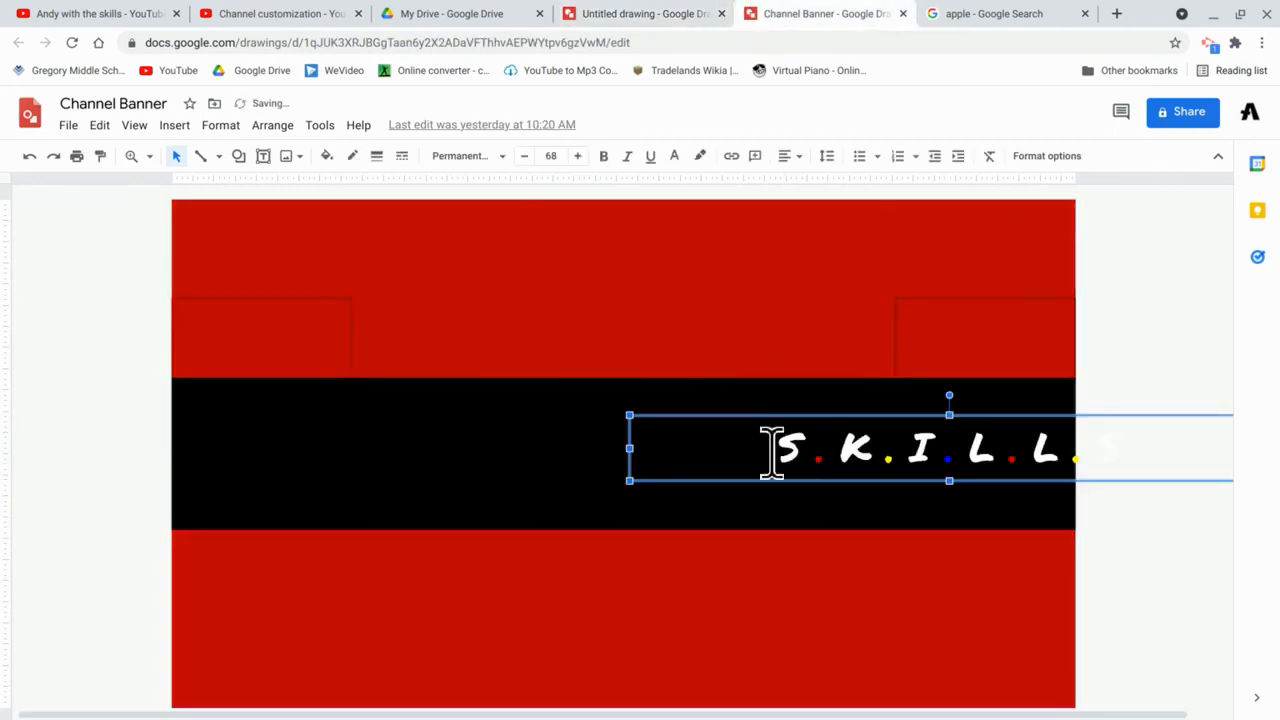
pyautogui.click(30, 160)
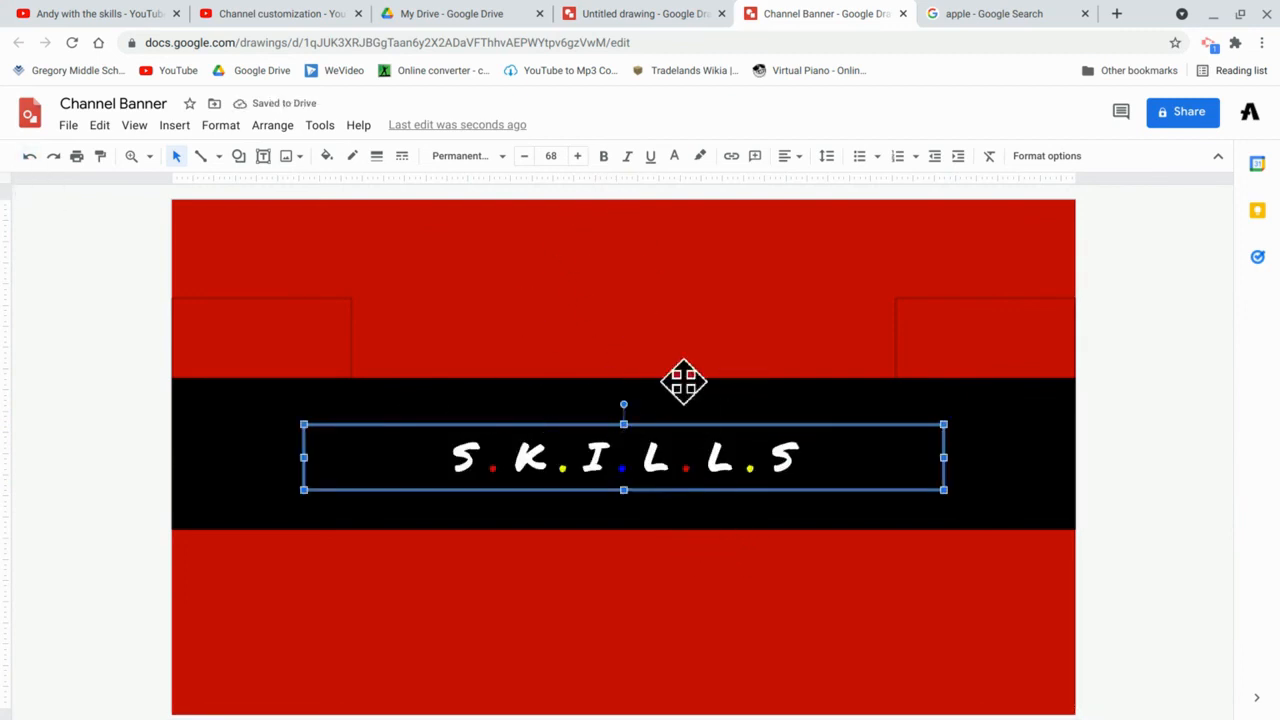
pyautogui.click(160, 440)
pyautogui.click(440, 14)
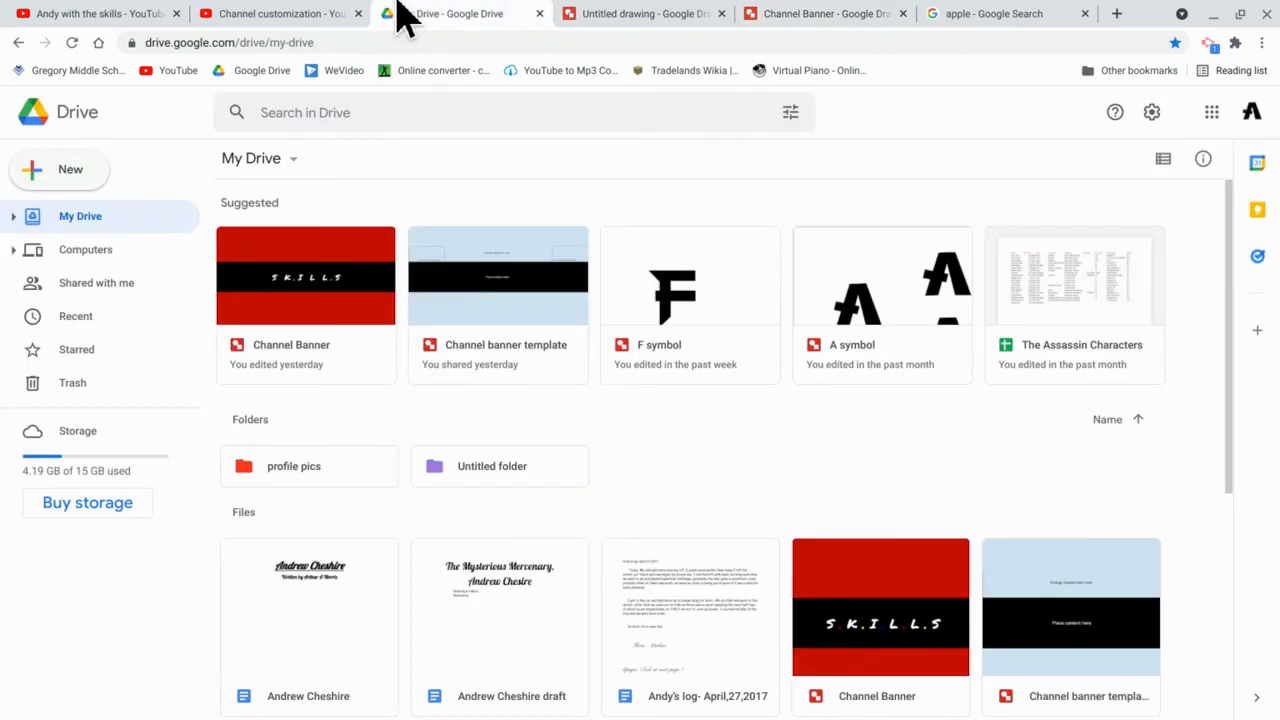
pyautogui.click(337, 14)
pyautogui.click(145, 15)
pyautogui.click(514, 14)
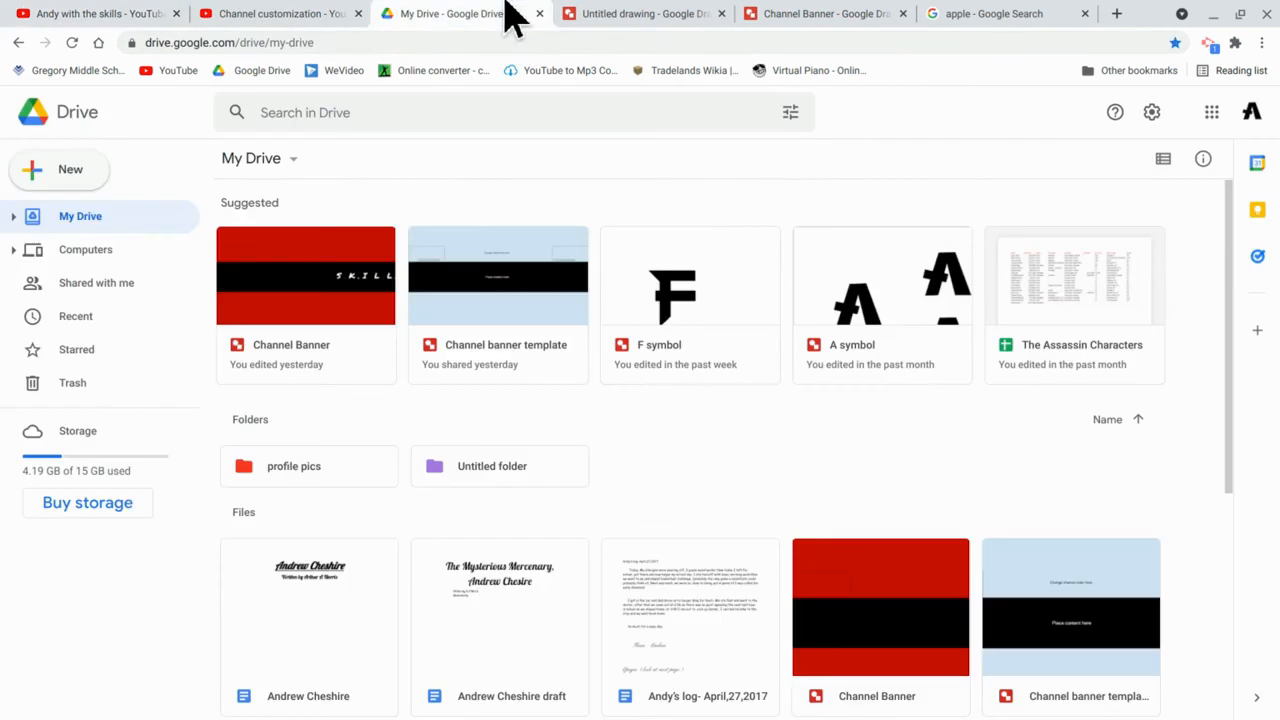
pyautogui.click(625, 14)
pyautogui.click(777, 14)
pyautogui.click(960, 14)
pyautogui.click(845, 16)
pyautogui.click(648, 16)
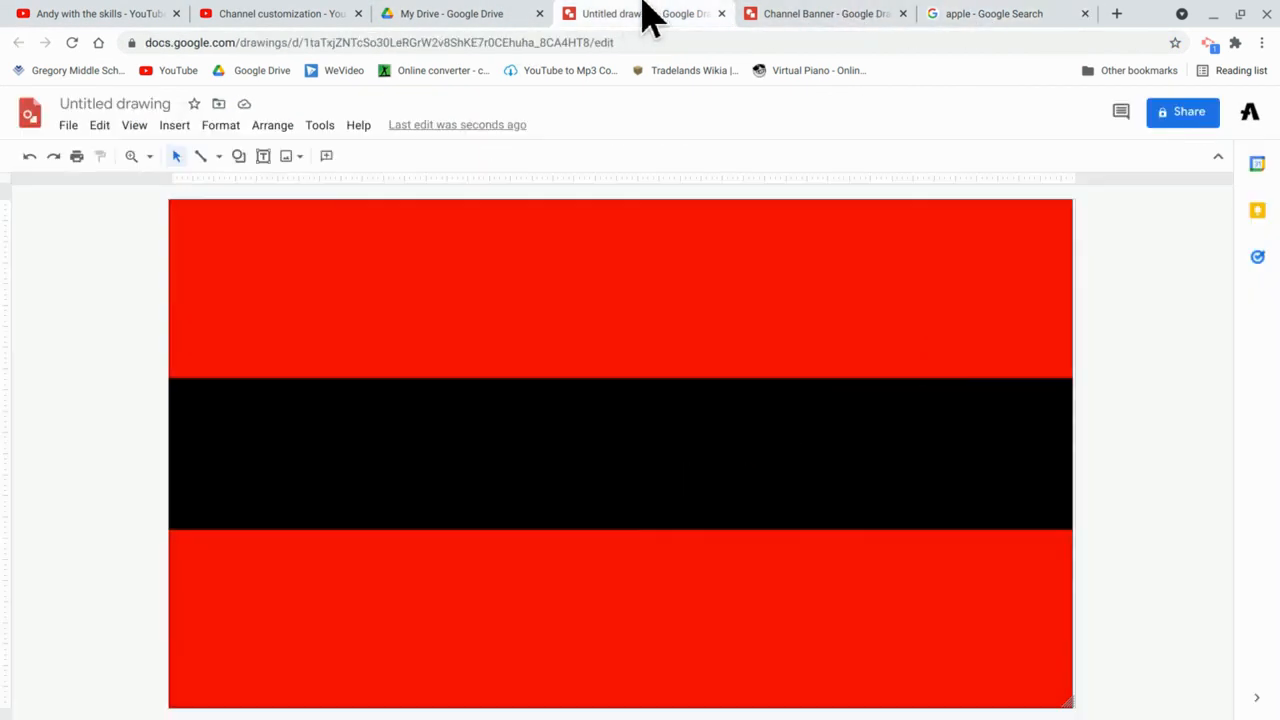
pyautogui.click(449, 14)
pyautogui.click(270, 16)
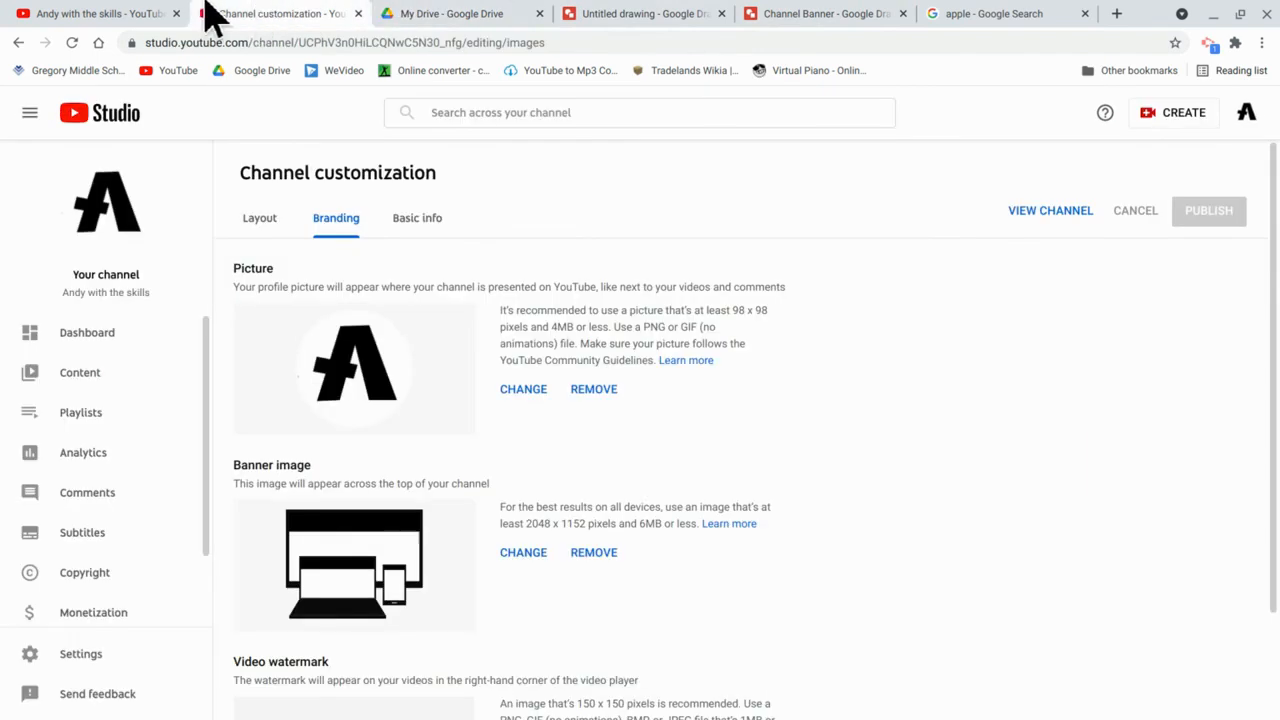
pyautogui.click(97, 14)
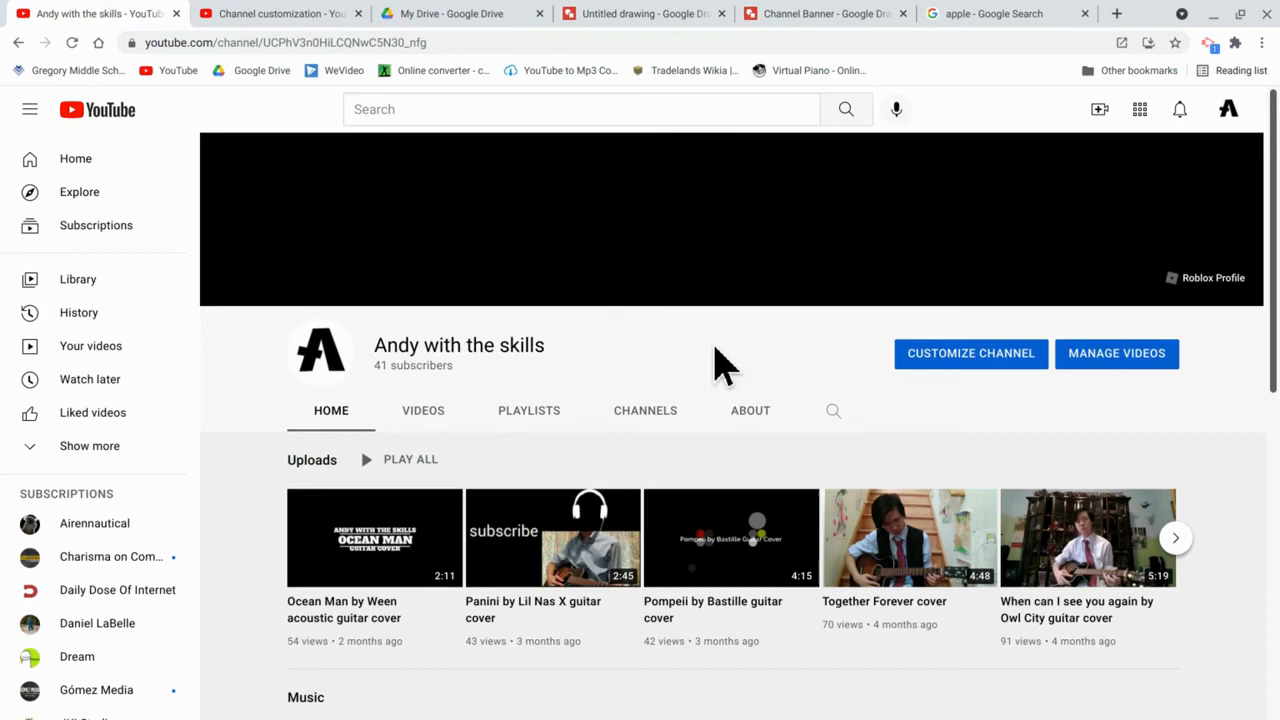
pyautogui.moveTo(709, 715)
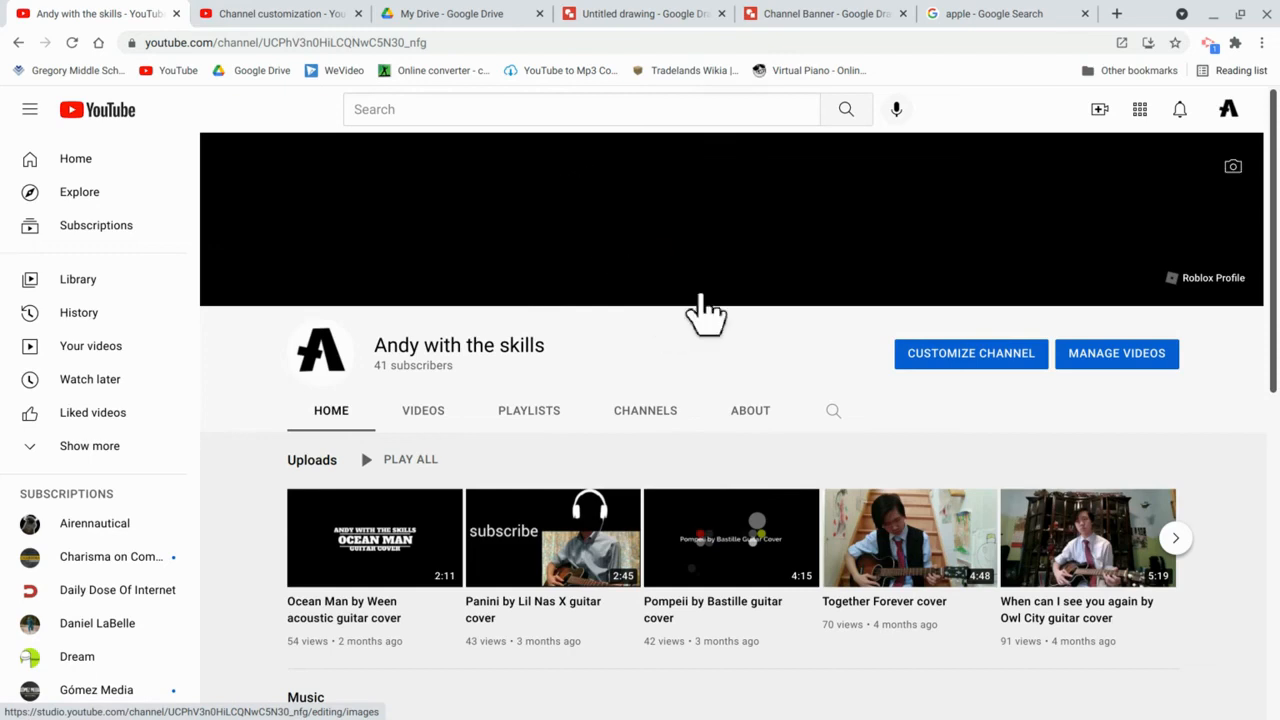
pyautogui.click(240, 14)
pyautogui.click(452, 14)
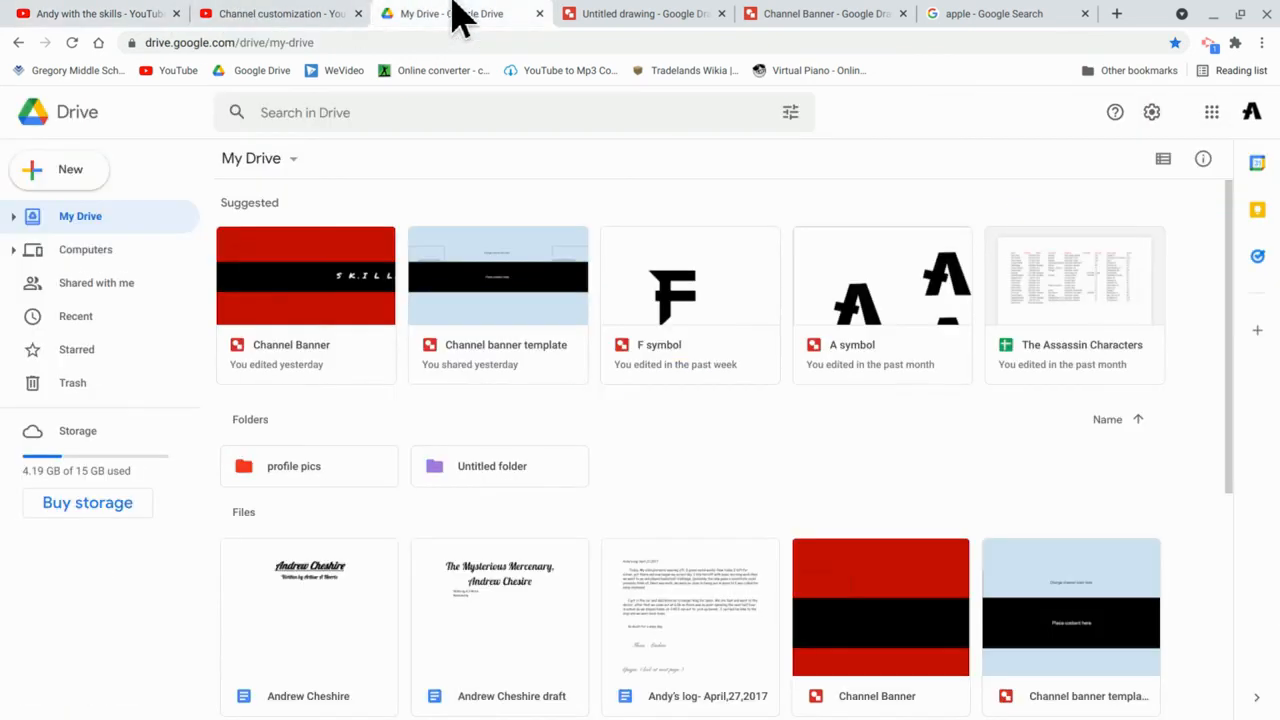
pyautogui.click(760, 14)
pyautogui.click(666, 14)
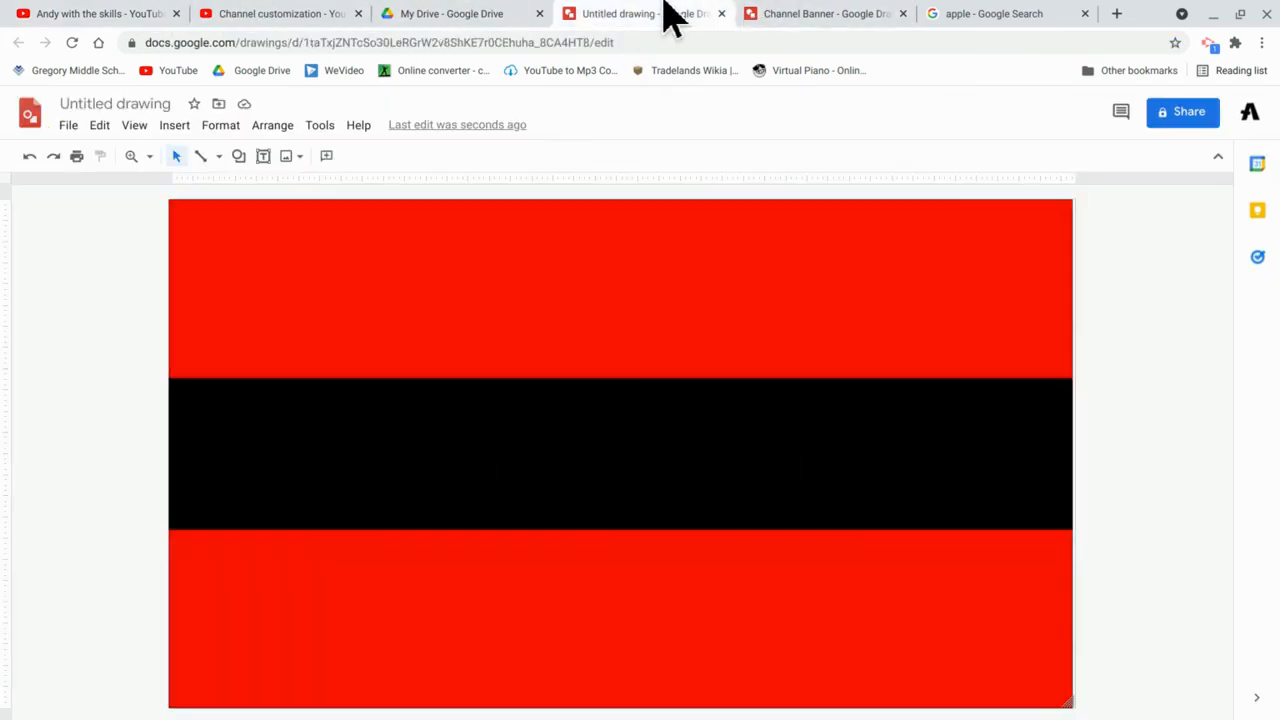
pyautogui.moveTo(779, 716)
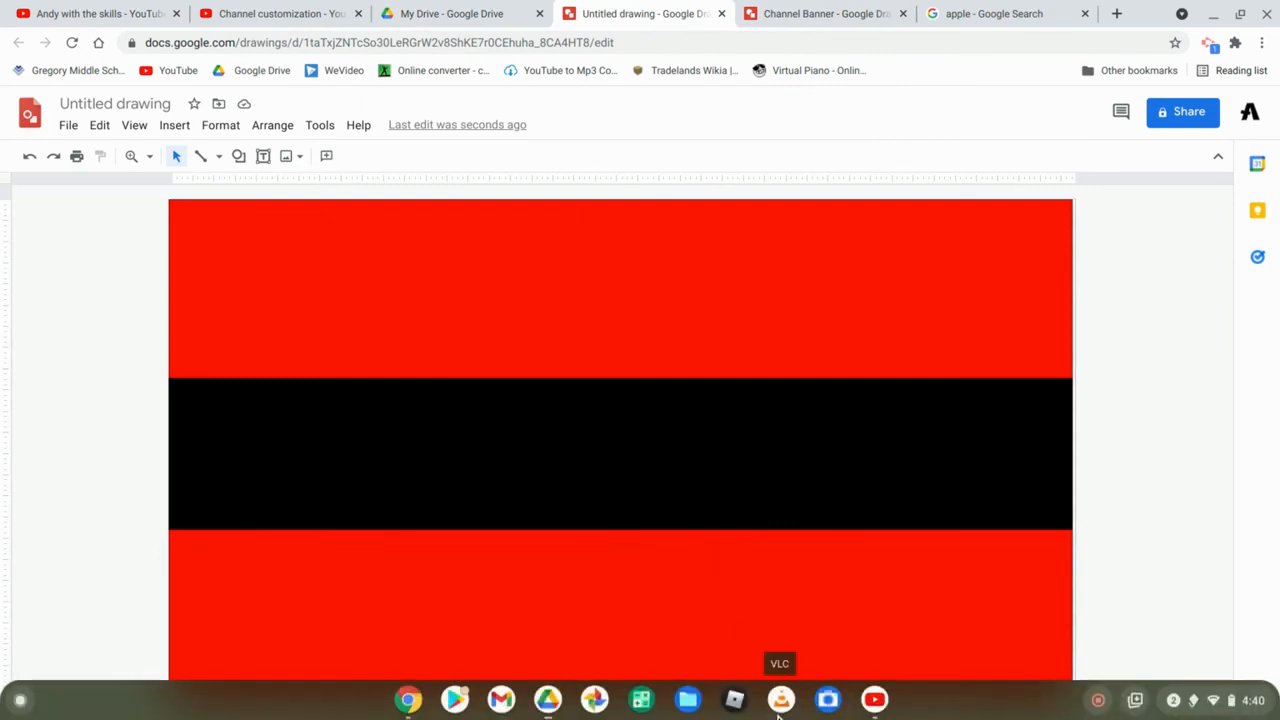